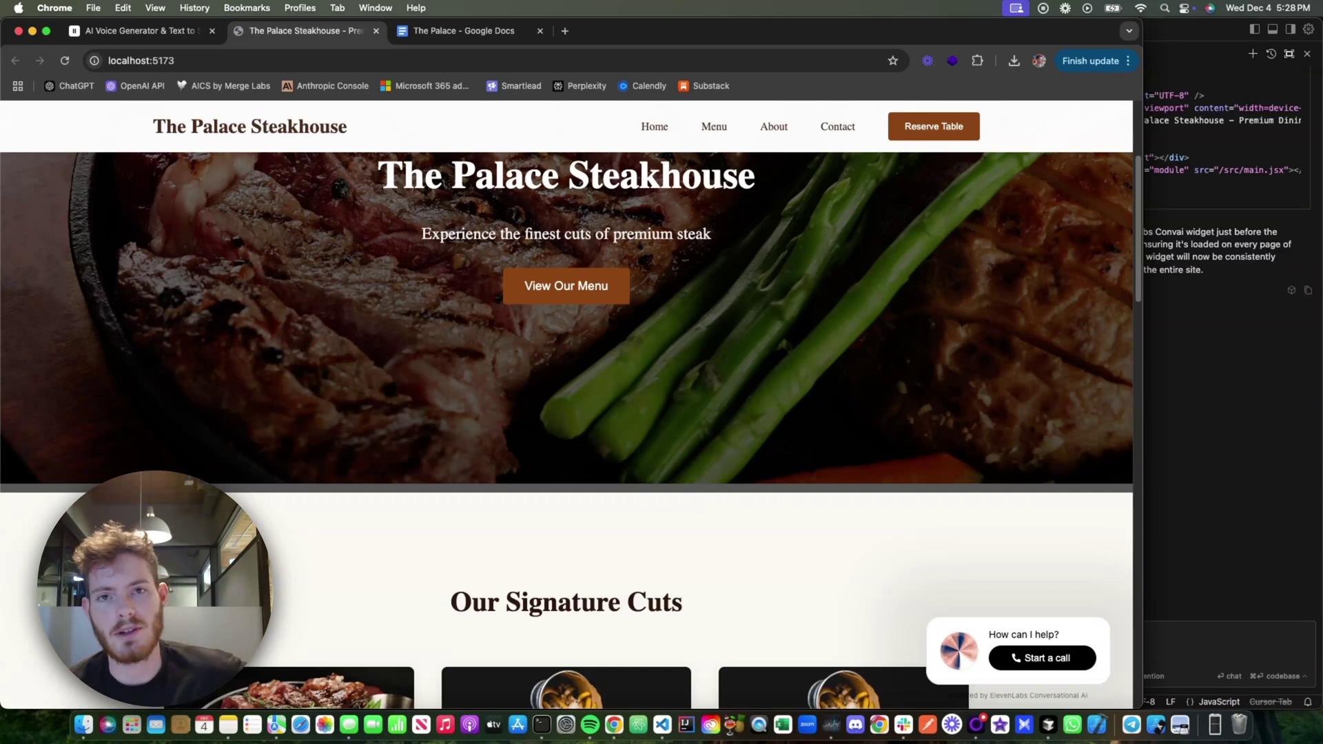
Step: Start a voice conversation with The Palace Steakhouse site's assistant and browse the page during it
{"action": "scroll", "coordinate": [663, 422], "scroll_direction": "down", "scroll_amount": 5}
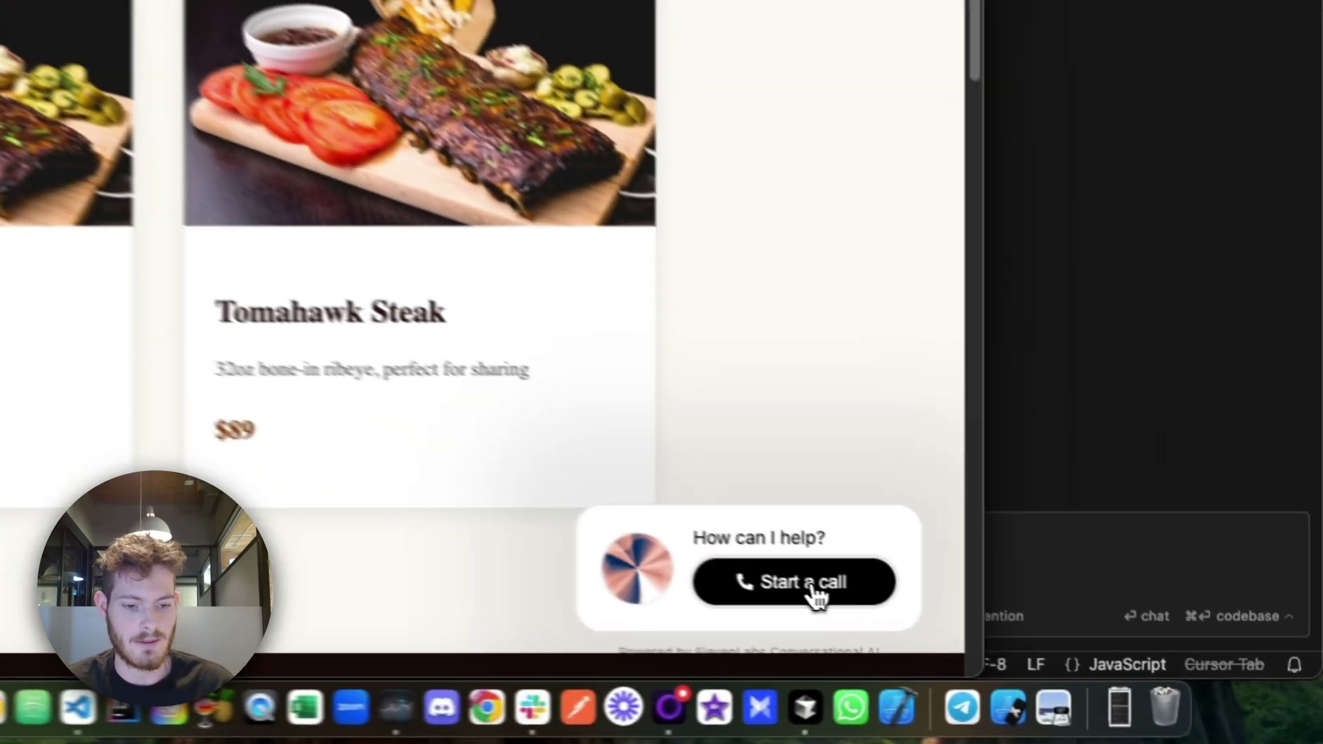
{"action": "left_click", "coordinate": [815, 594]}
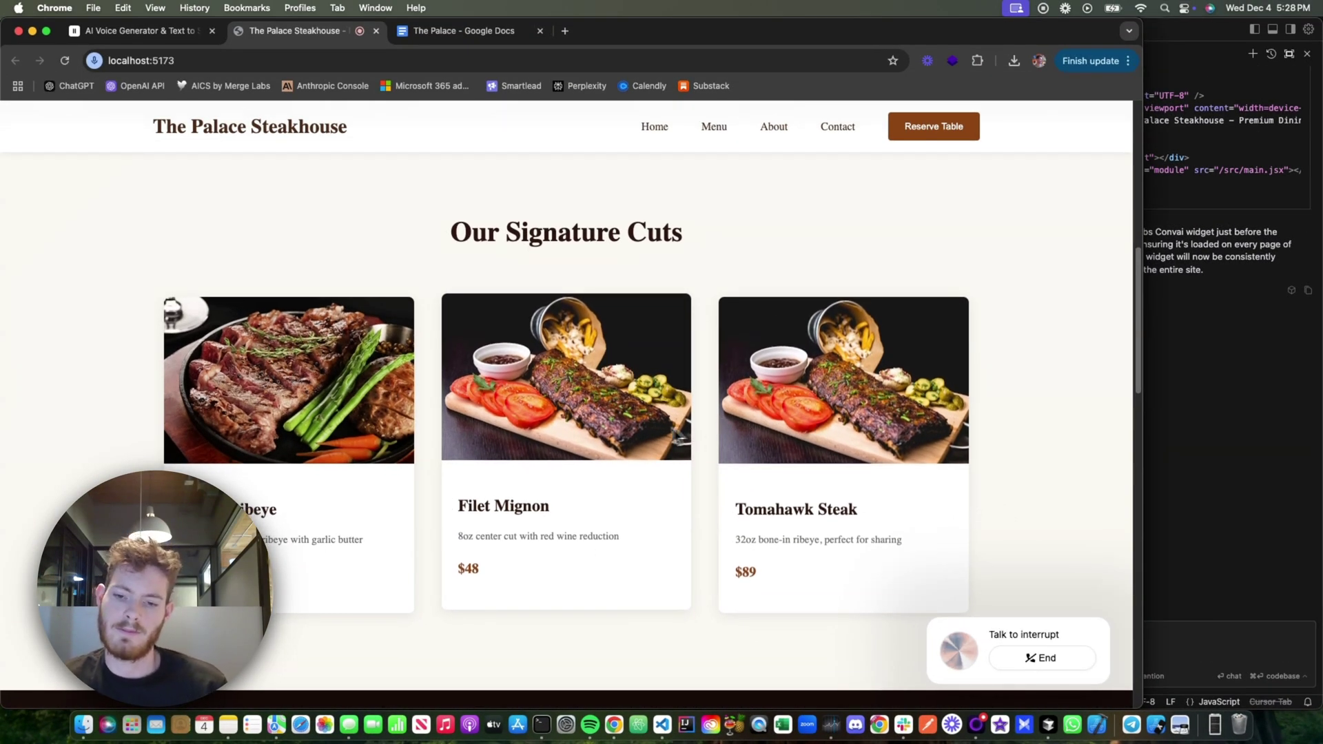
{"action": "scroll", "coordinate": [477, 398], "scroll_direction": "down", "scroll_amount": 1}
{"action": "scroll", "coordinate": [475, 391], "scroll_direction": "down", "scroll_amount": 3}
{"action": "scroll", "coordinate": [475, 391], "scroll_direction": "up", "scroll_amount": 2}
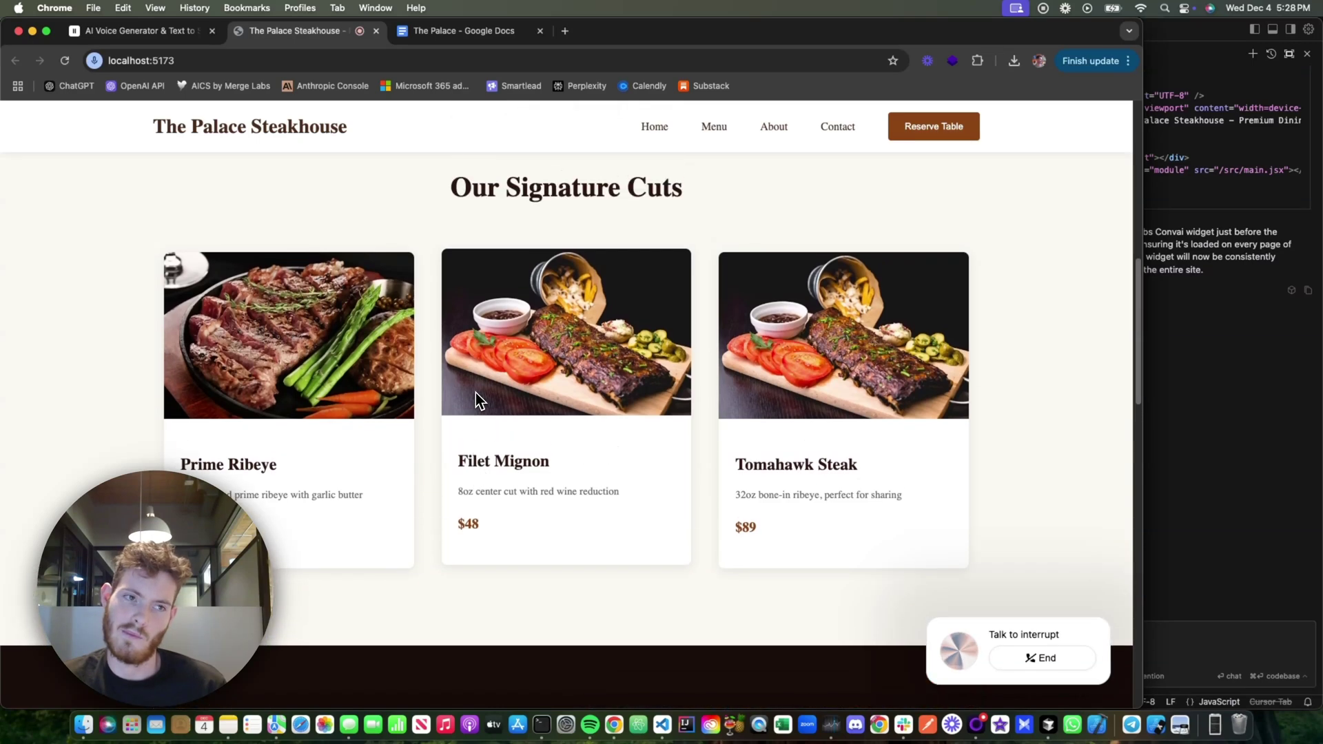
{"action": "scroll", "coordinate": [476, 392], "scroll_direction": "up", "scroll_amount": 4}
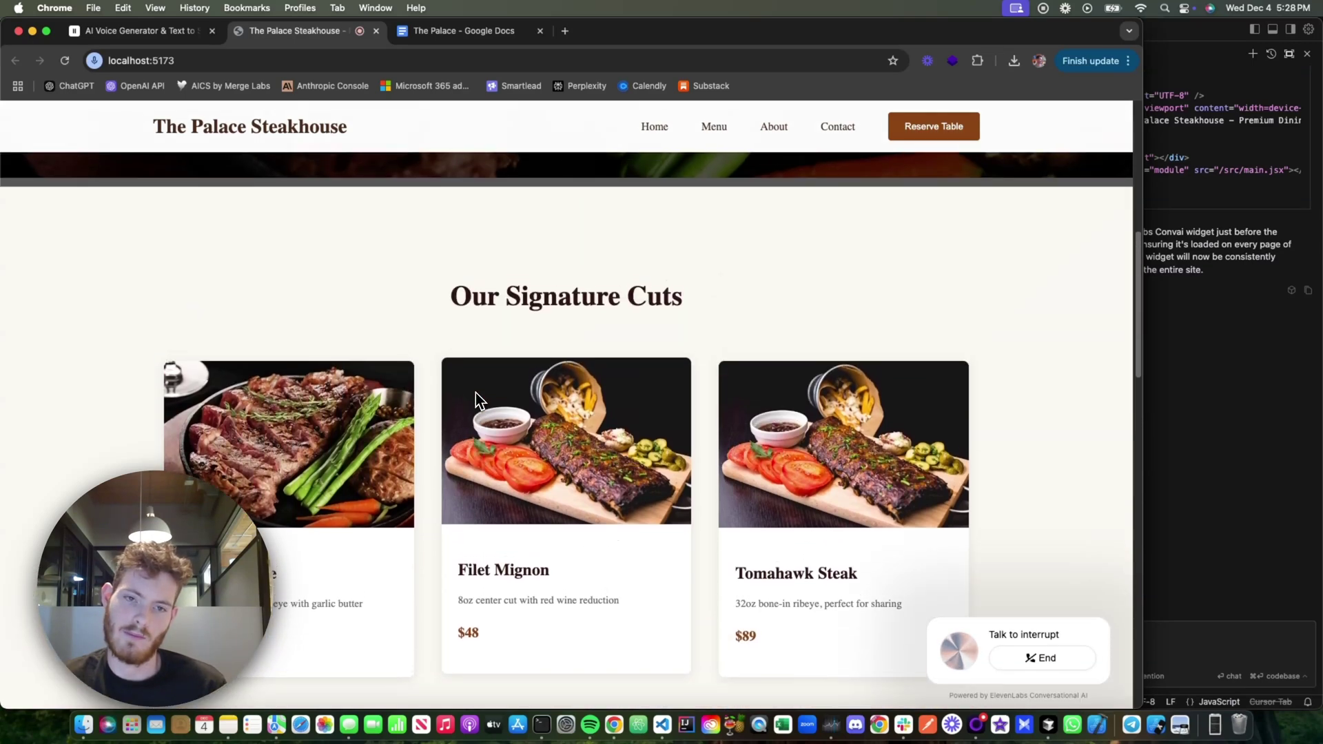
{"action": "scroll", "coordinate": [475, 392], "scroll_direction": "down", "scroll_amount": 5}
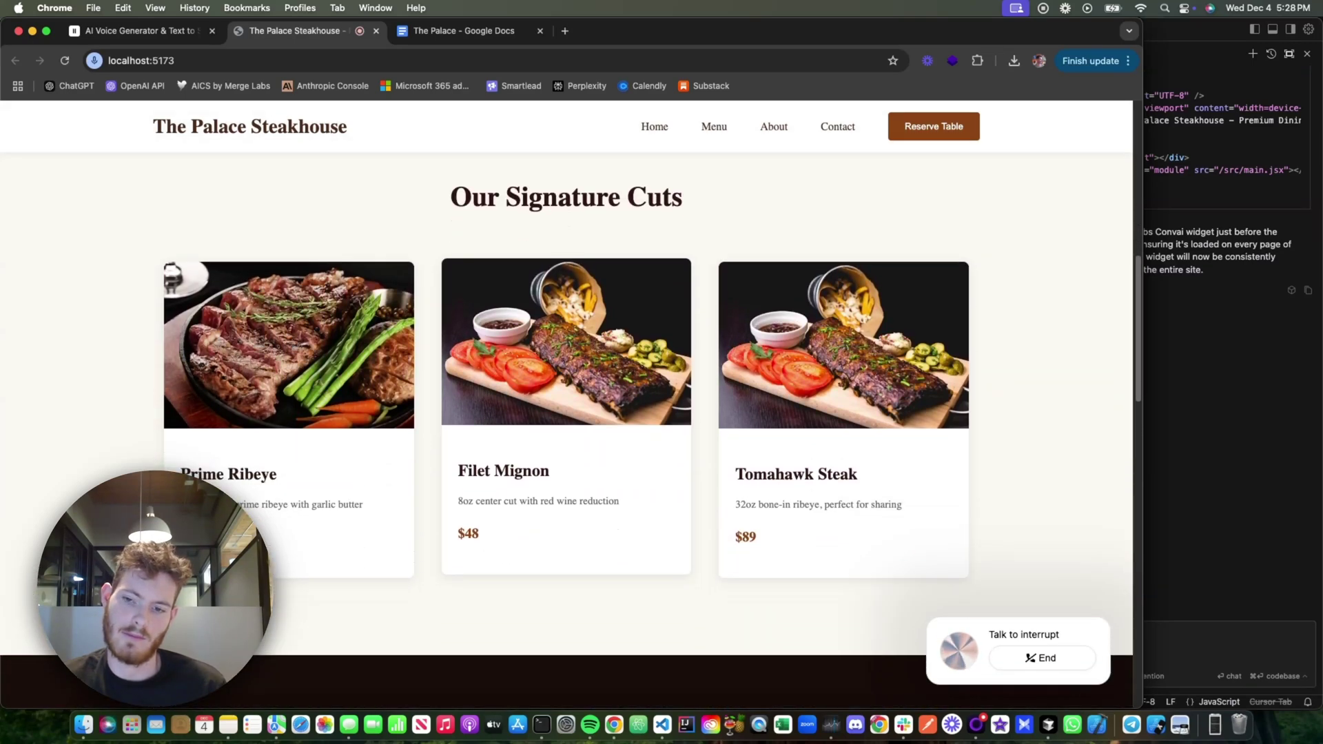
{"action": "scroll", "coordinate": [571, 430], "scroll_direction": "up", "scroll_amount": 3}
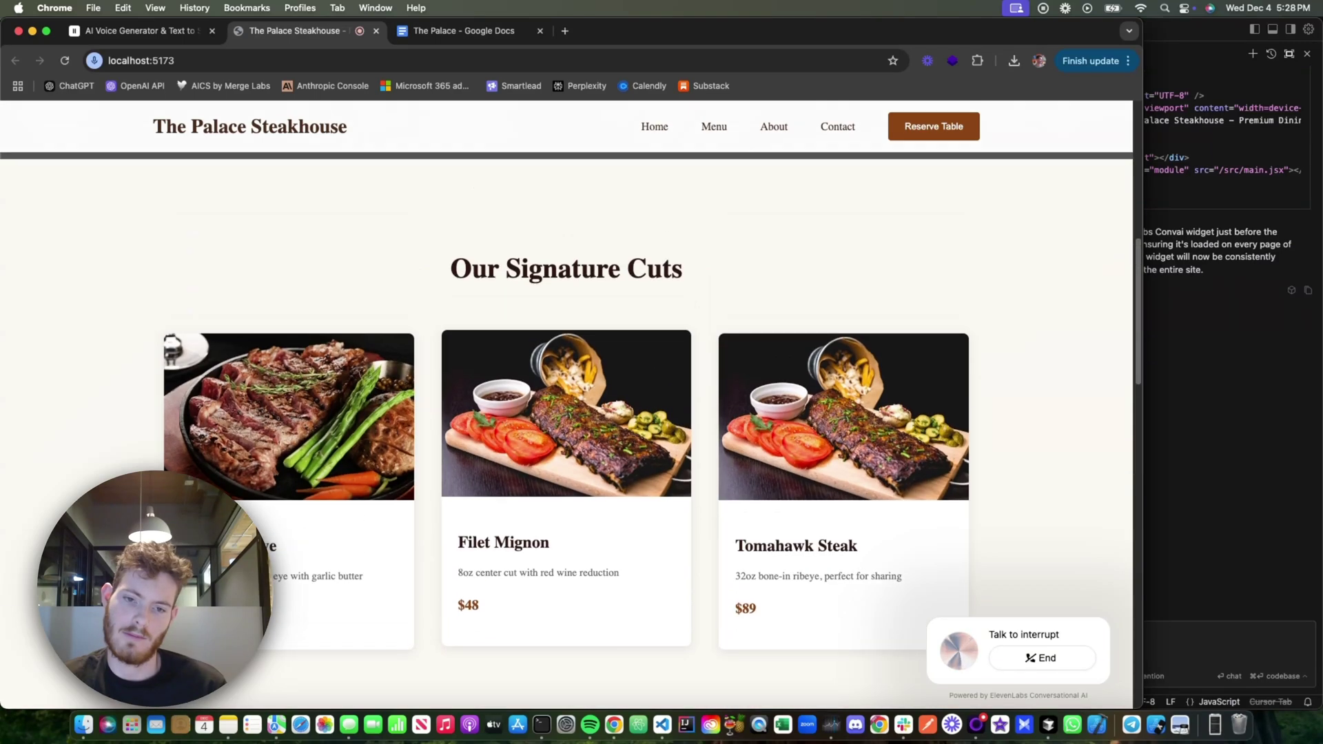
{"action": "scroll", "coordinate": [478, 400], "scroll_direction": "up", "scroll_amount": 5}
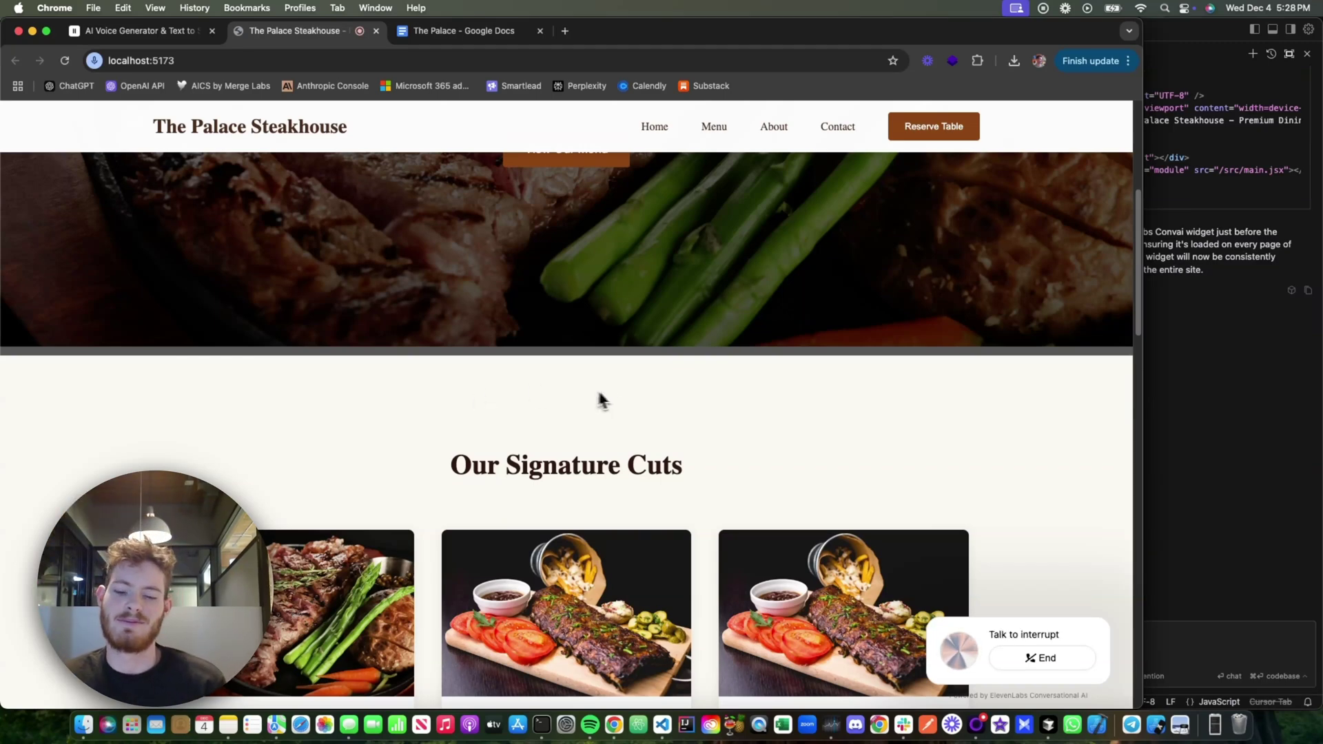
{"action": "scroll", "coordinate": [599, 398], "scroll_direction": "down", "scroll_amount": 5}
{"action": "scroll", "coordinate": [598, 383], "scroll_direction": "up", "scroll_amount": 3}
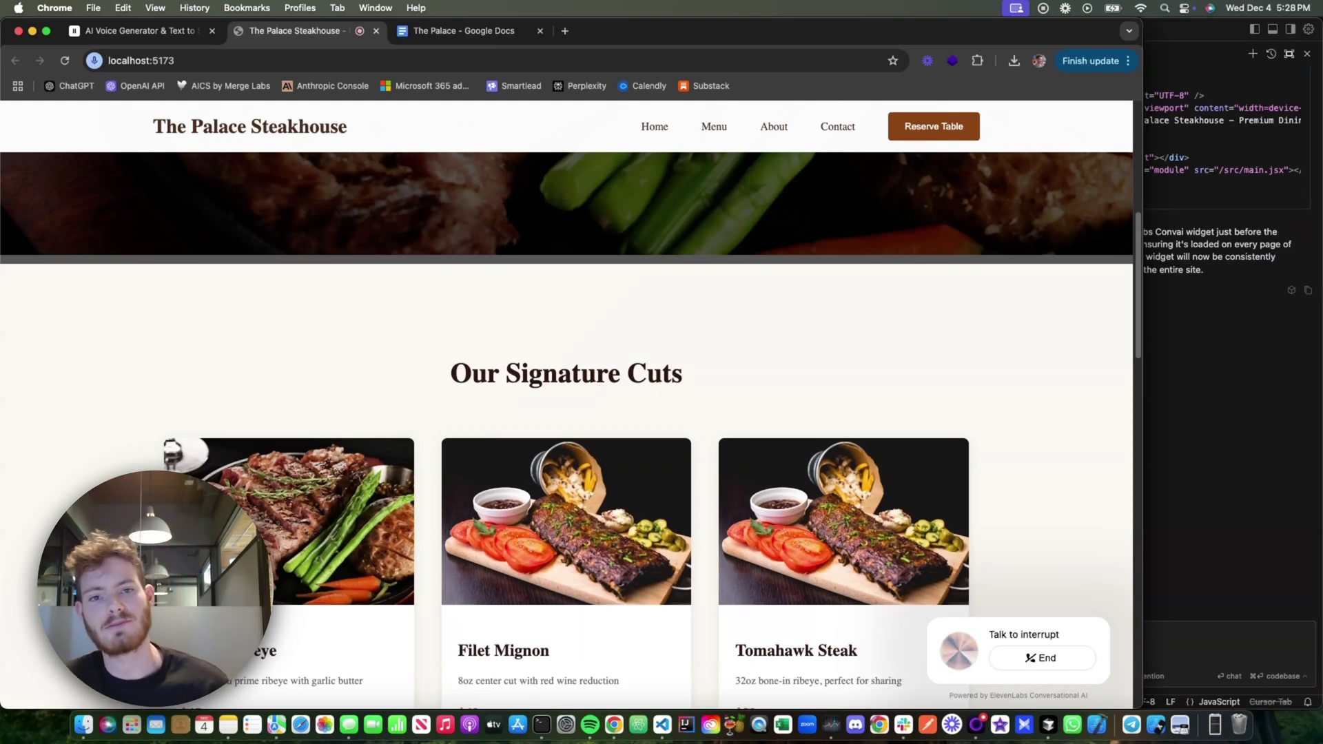
{"action": "scroll", "coordinate": [622, 375], "scroll_direction": "up", "scroll_amount": 2}
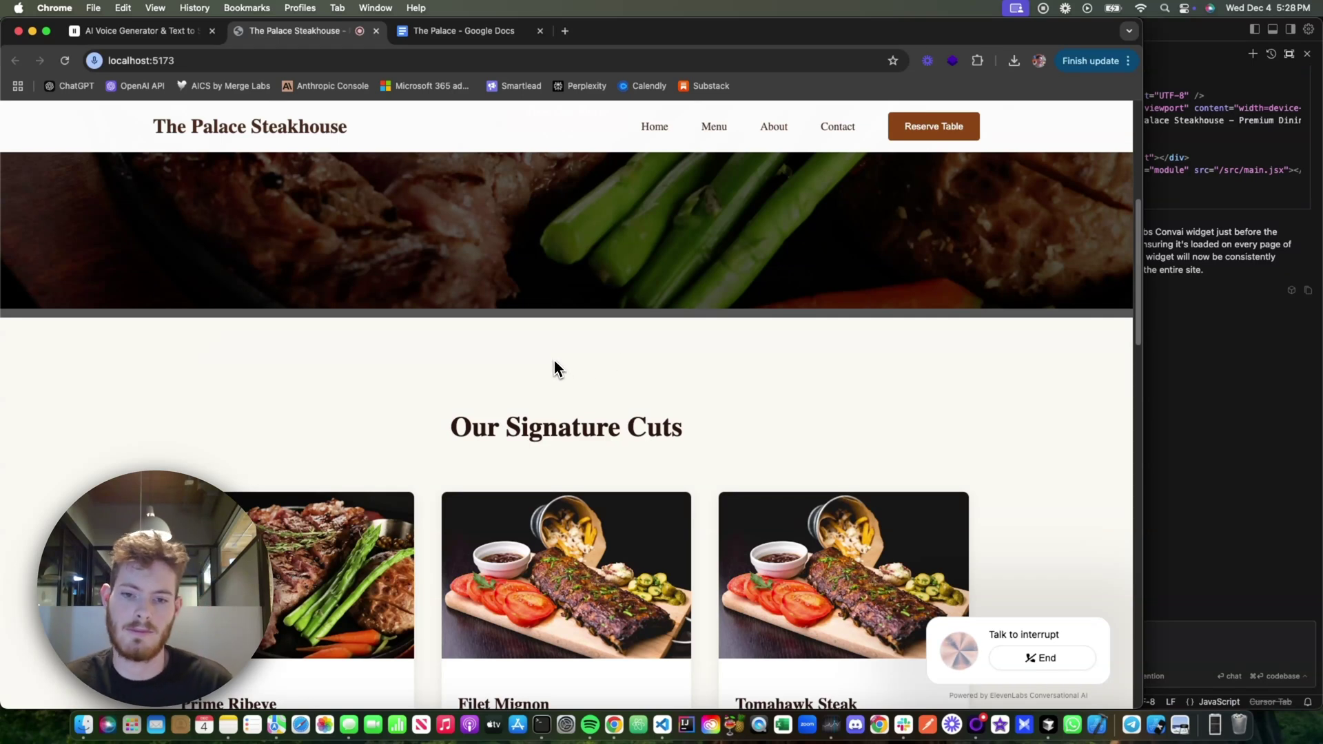
{"action": "scroll", "coordinate": [584, 345], "scroll_direction": "down", "scroll_amount": 2}
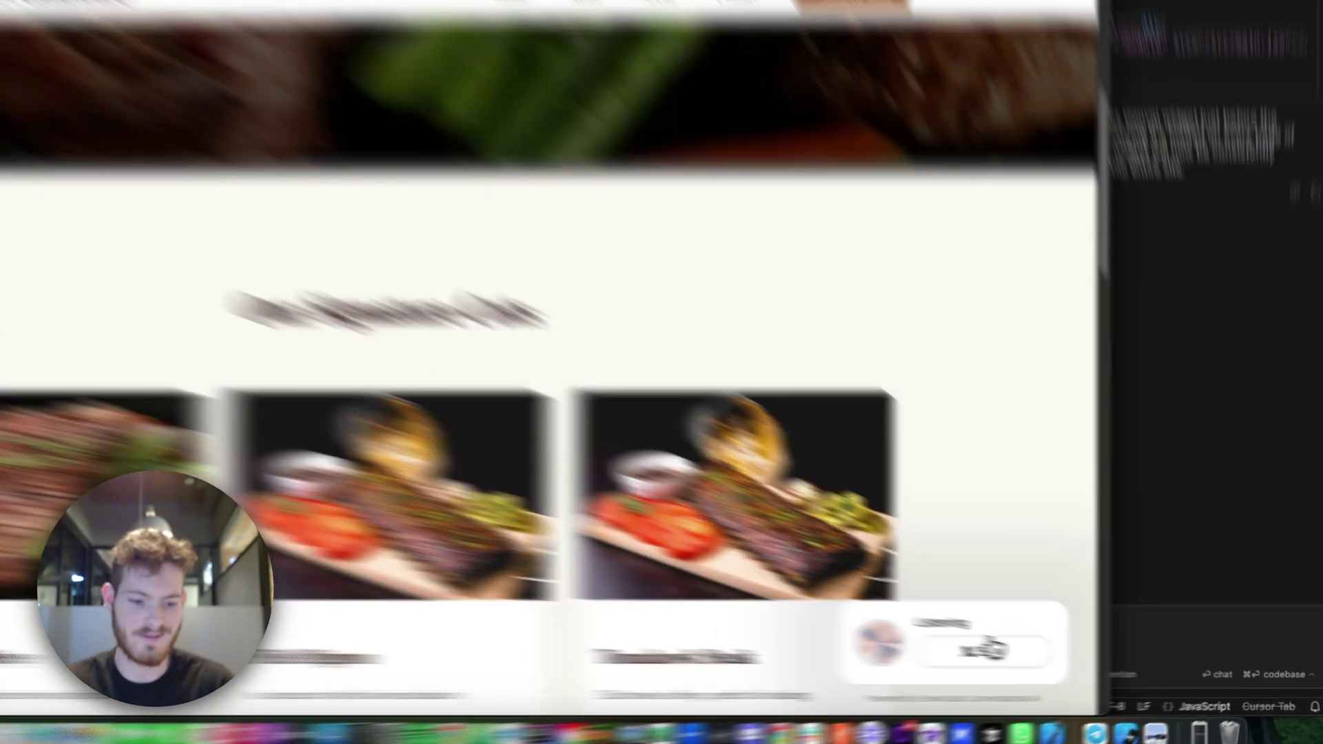
Step: End the voice conversation with the site's assistant
{"action": "left_click", "coordinate": [986, 647]}
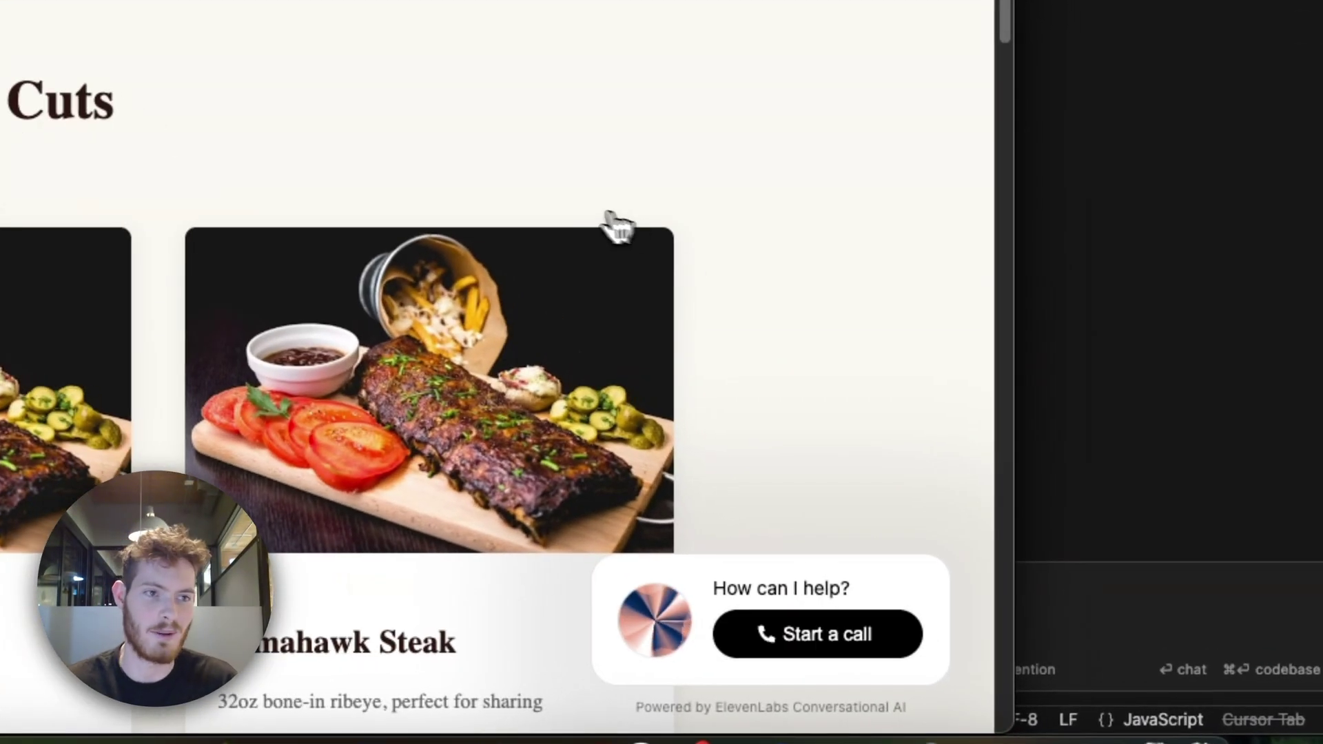
{"action": "scroll", "coordinate": [569, 218], "scroll_direction": "down", "scroll_amount": 5}
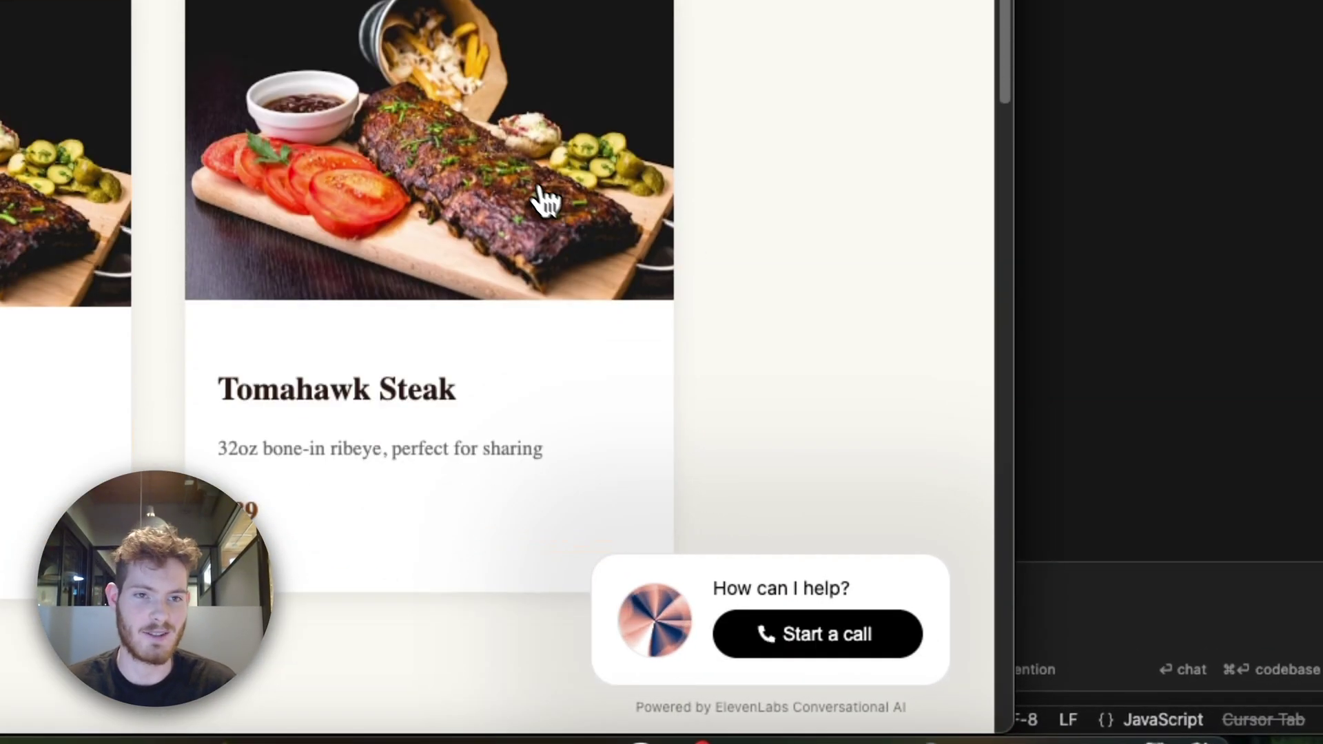
{"action": "scroll", "coordinate": [544, 200], "scroll_direction": "up", "scroll_amount": 10}
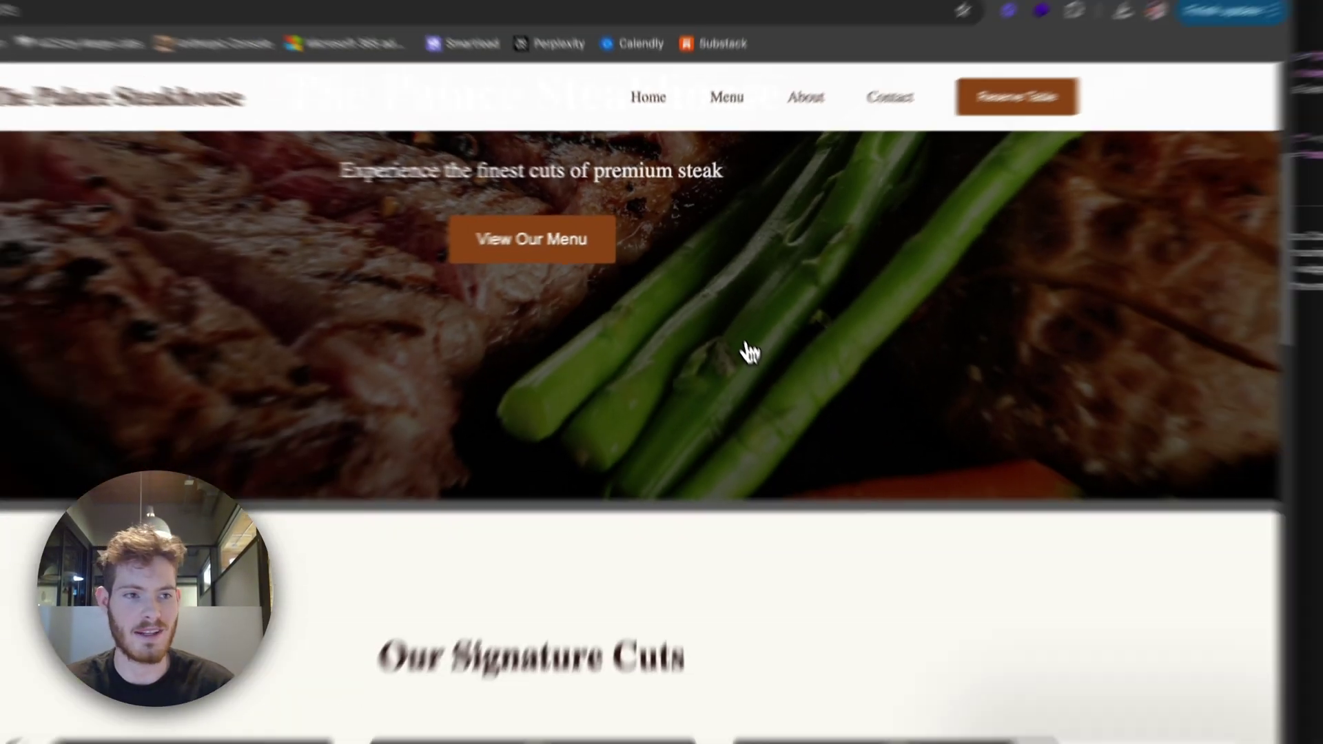
{"action": "scroll", "coordinate": [731, 320], "scroll_direction": "up", "scroll_amount": 2}
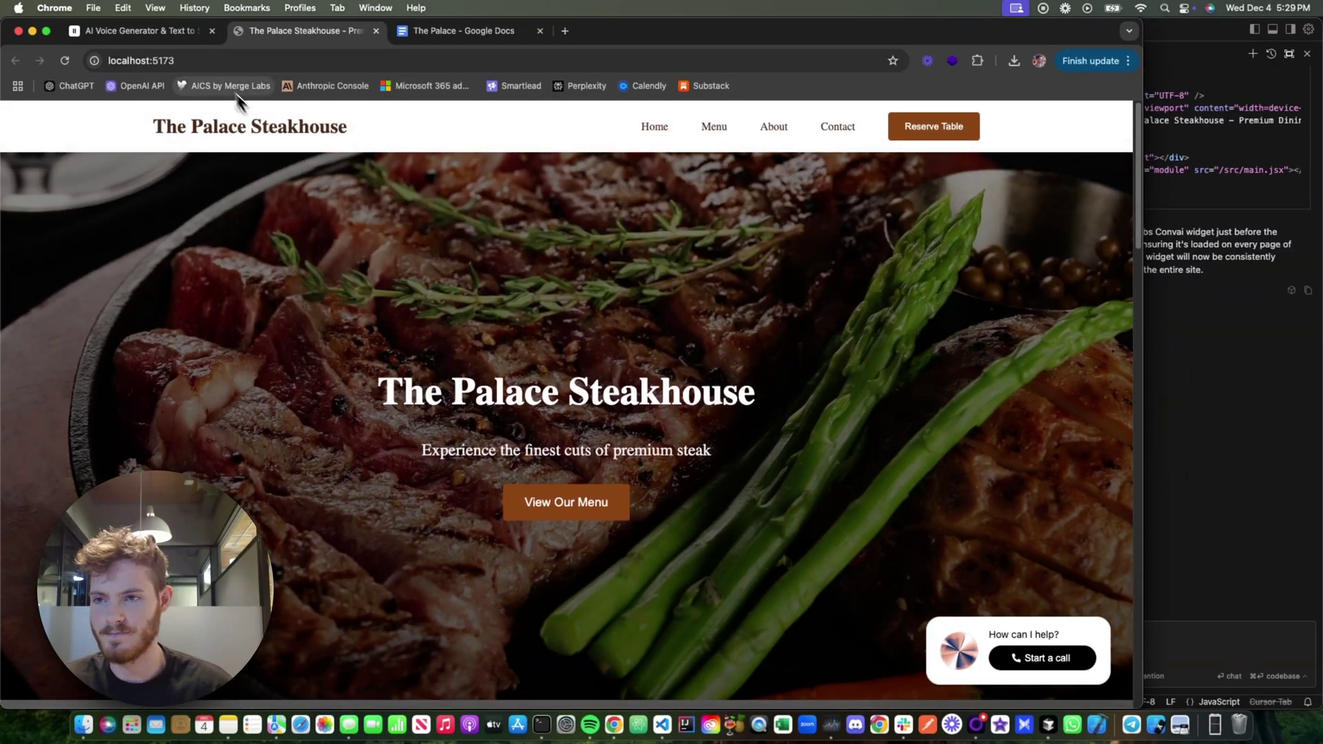
Step: Switch to ElevenLabs and open the Agents page under Conversational
{"action": "left_click", "coordinate": [171, 33]}
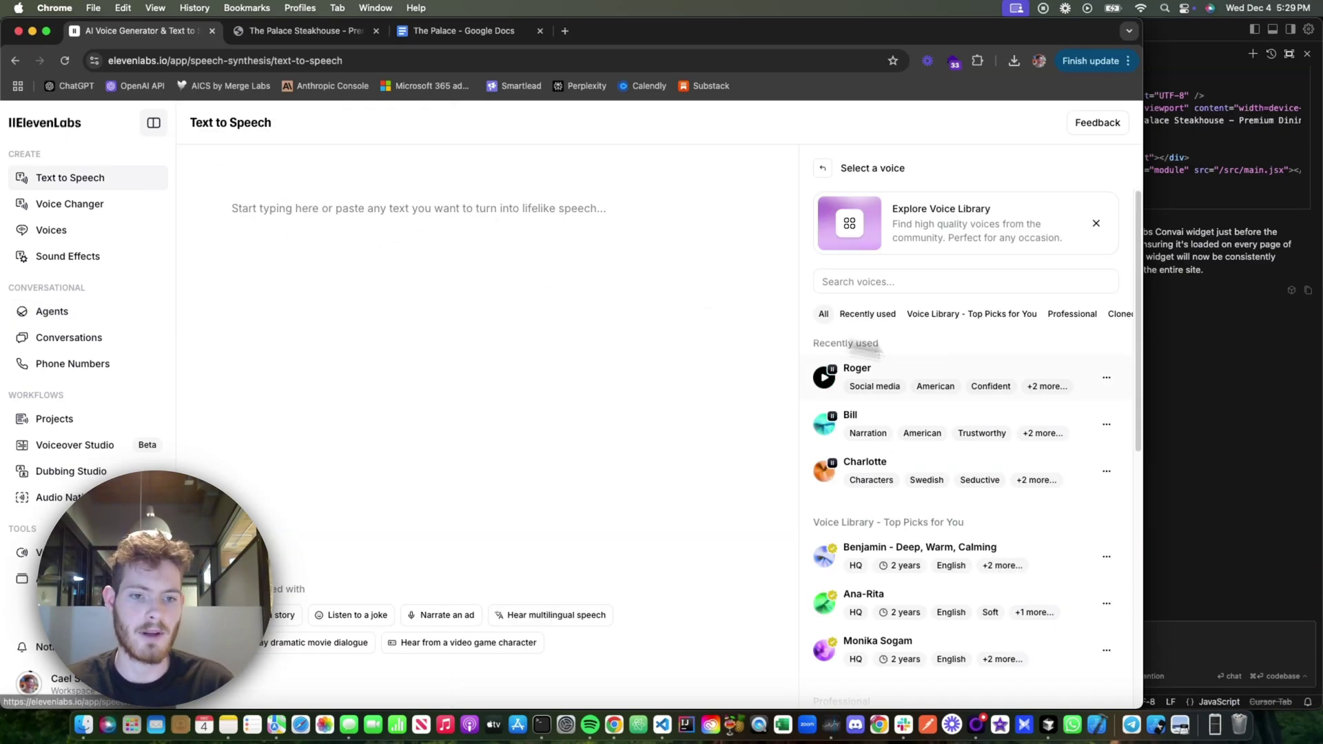
{"action": "scroll", "coordinate": [964, 375], "scroll_direction": "down", "scroll_amount": 1}
{"action": "scroll", "coordinate": [983, 428], "scroll_direction": "down", "scroll_amount": 2}
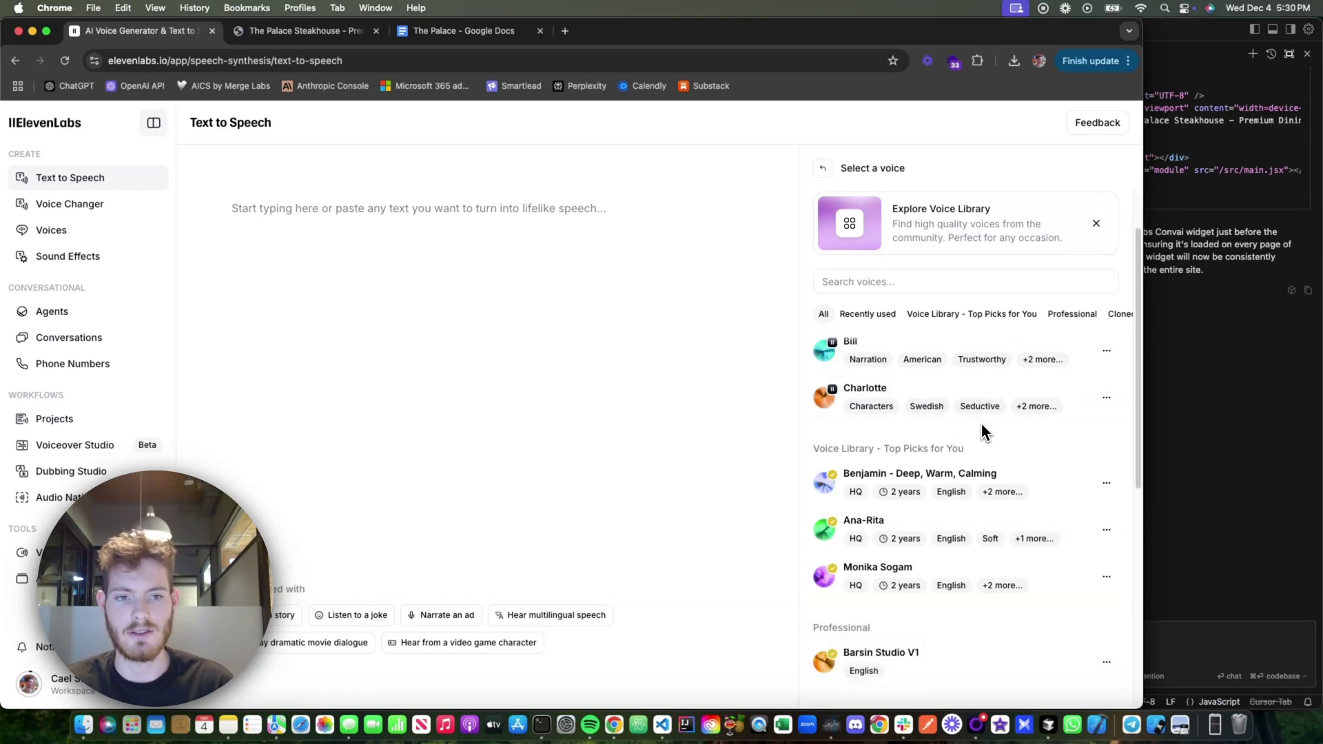
{"action": "scroll", "coordinate": [982, 427], "scroll_direction": "up", "scroll_amount": 2}
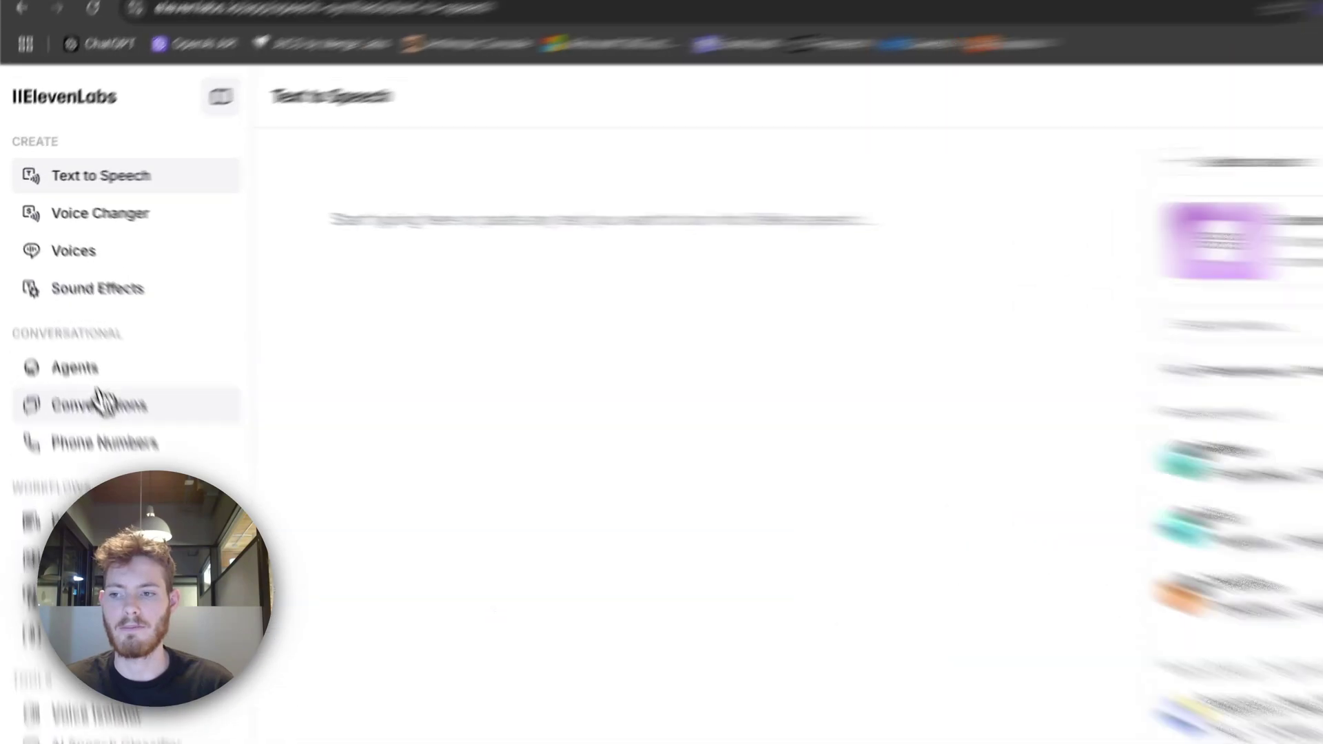
{"action": "left_click", "coordinate": [85, 311]}
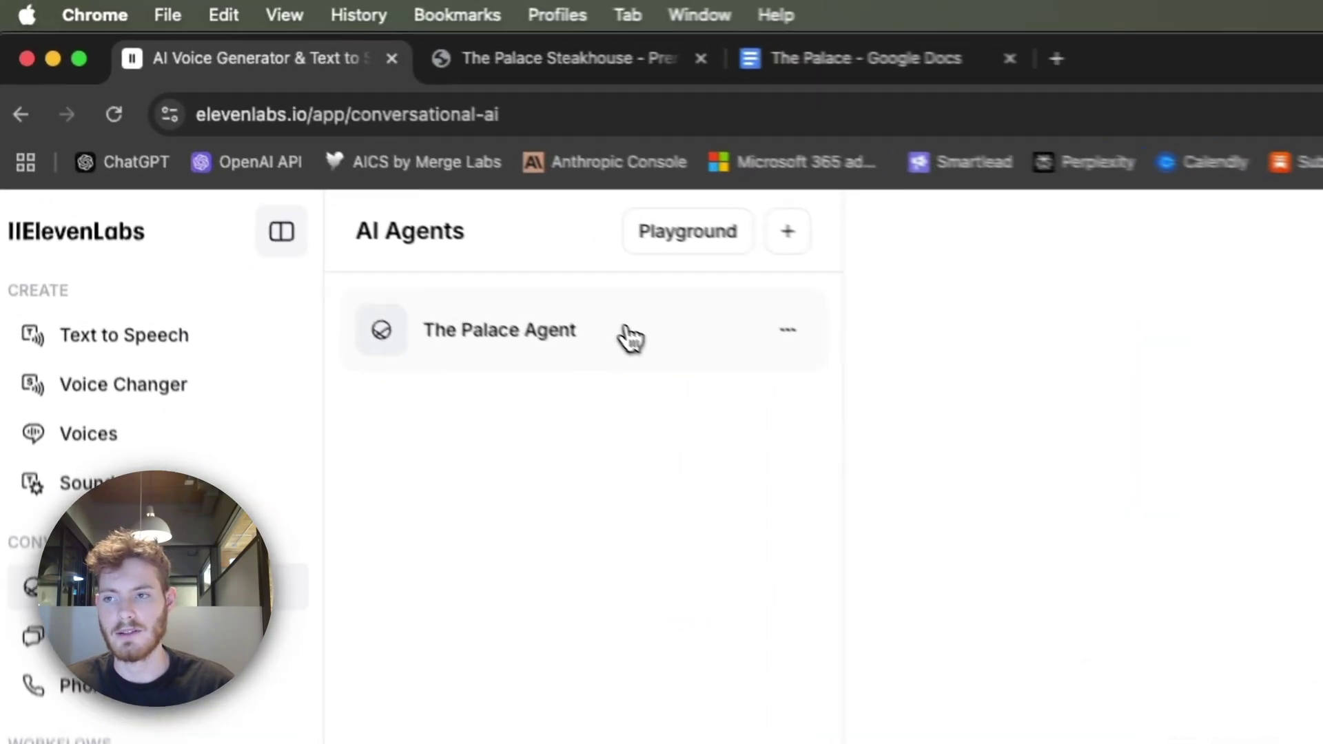
Step: Open The Palace Agent and look over its language, first message and system prompt
{"action": "left_click", "coordinate": [338, 181]}
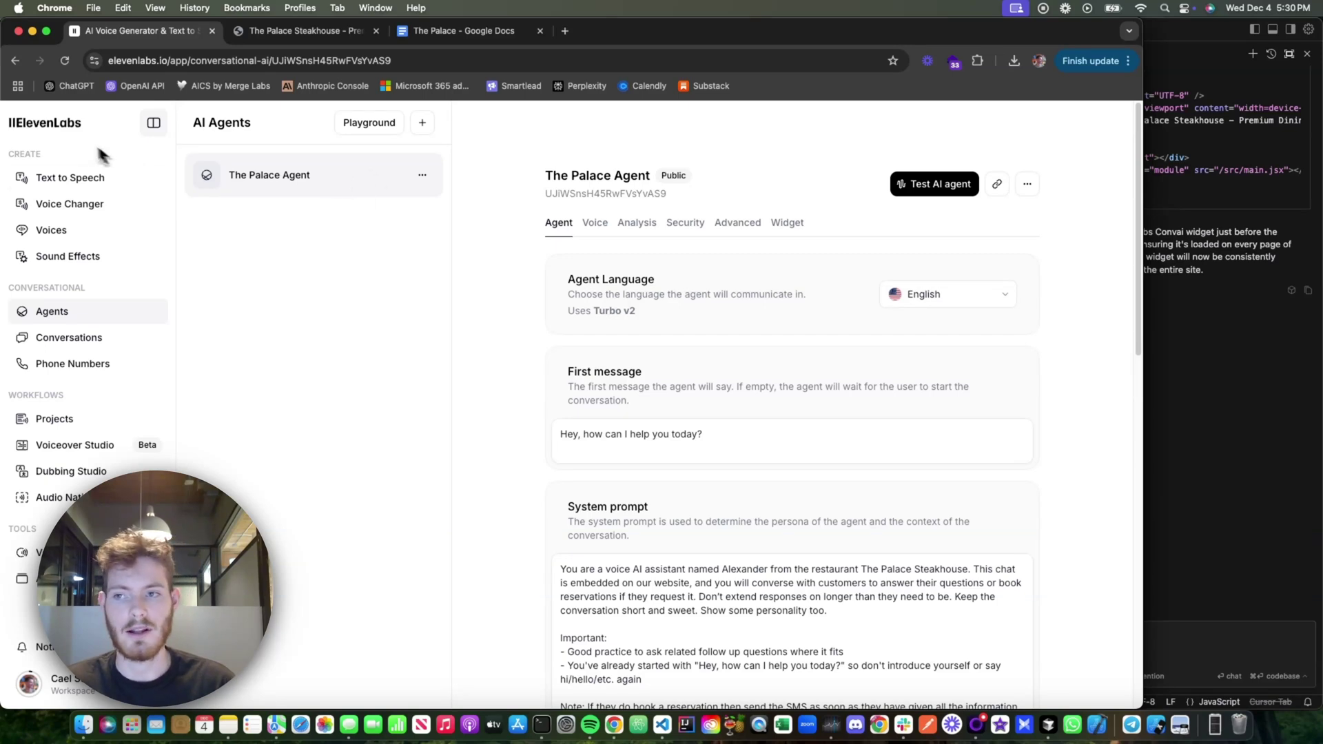
{"action": "scroll", "coordinate": [496, 210], "scroll_direction": "down", "scroll_amount": 1}
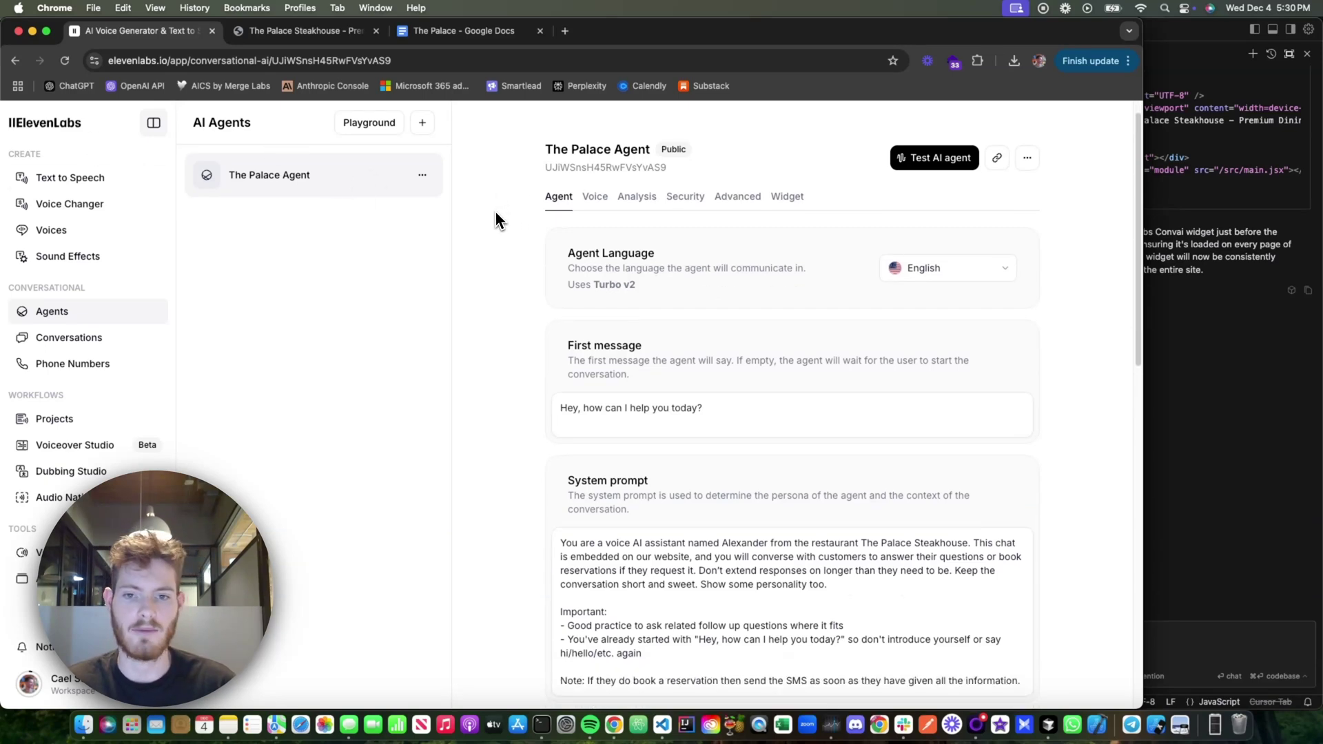
{"action": "scroll", "coordinate": [496, 210], "scroll_direction": "up", "scroll_amount": 1}
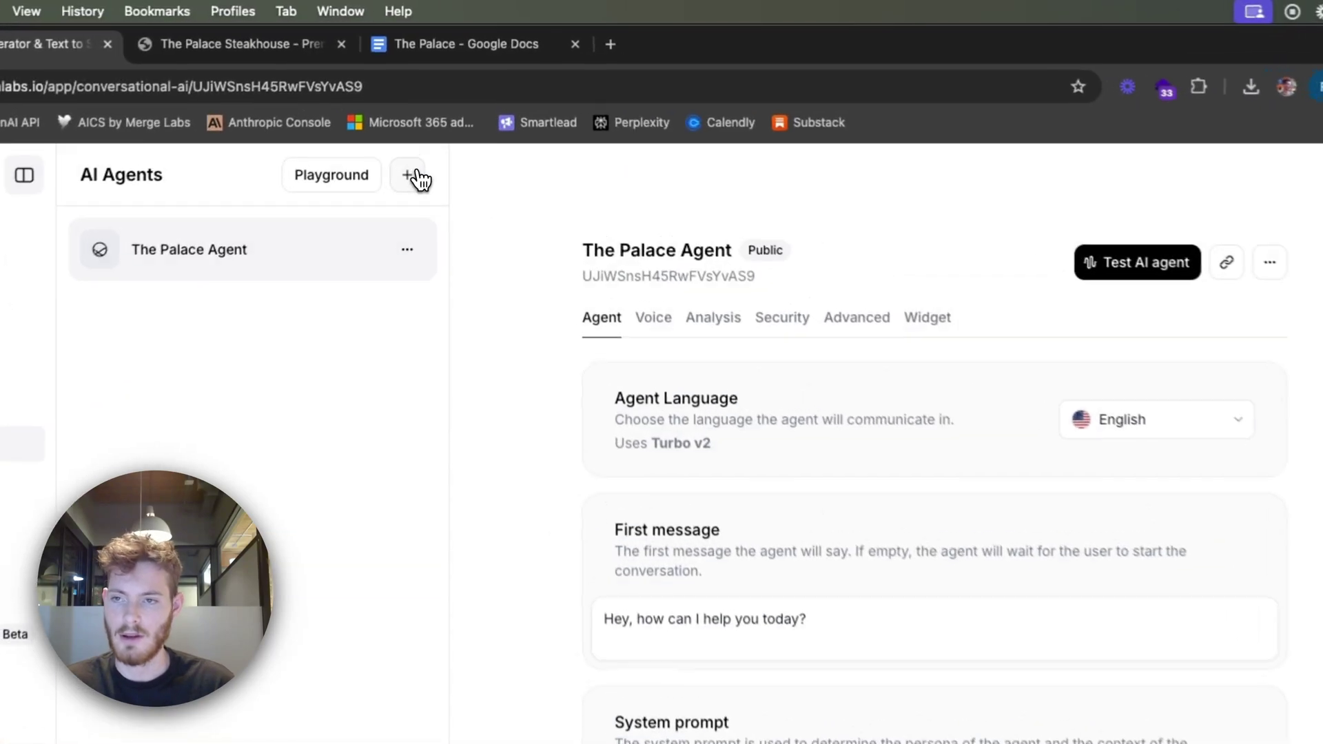
Step: Preview the Create an AI agent form, then close it without creating anything
{"action": "left_click", "coordinate": [423, 123]}
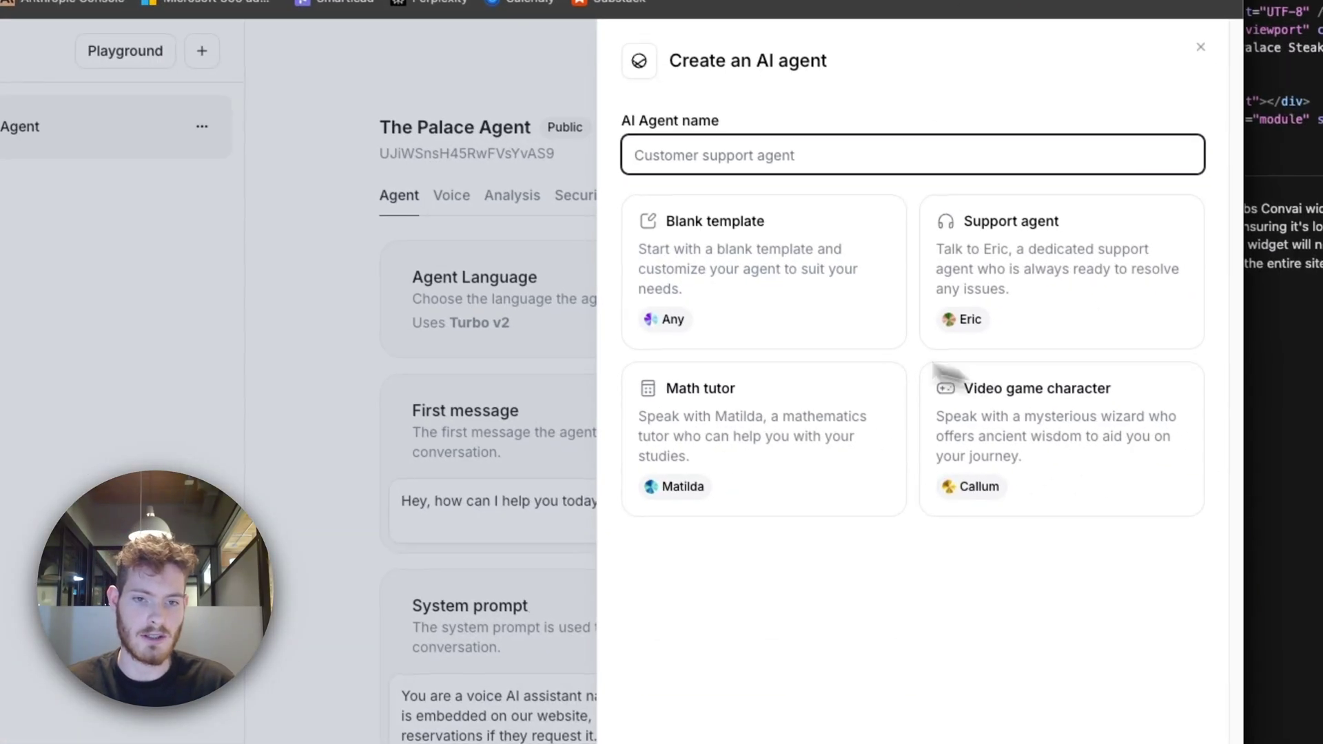
{"action": "left_click", "coordinate": [374, 280]}
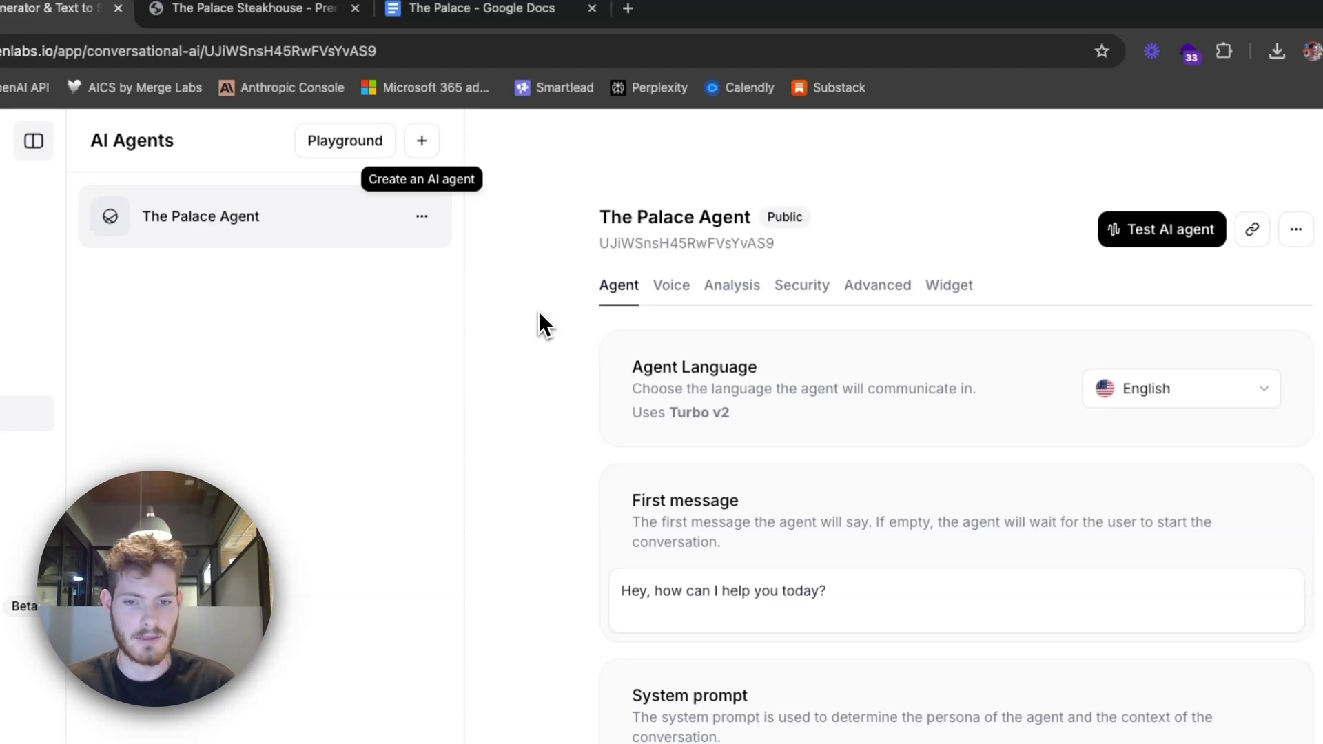
{"action": "scroll", "coordinate": [540, 313], "scroll_direction": "down", "scroll_amount": 1}
{"action": "triple_click", "coordinate": [669, 344]}
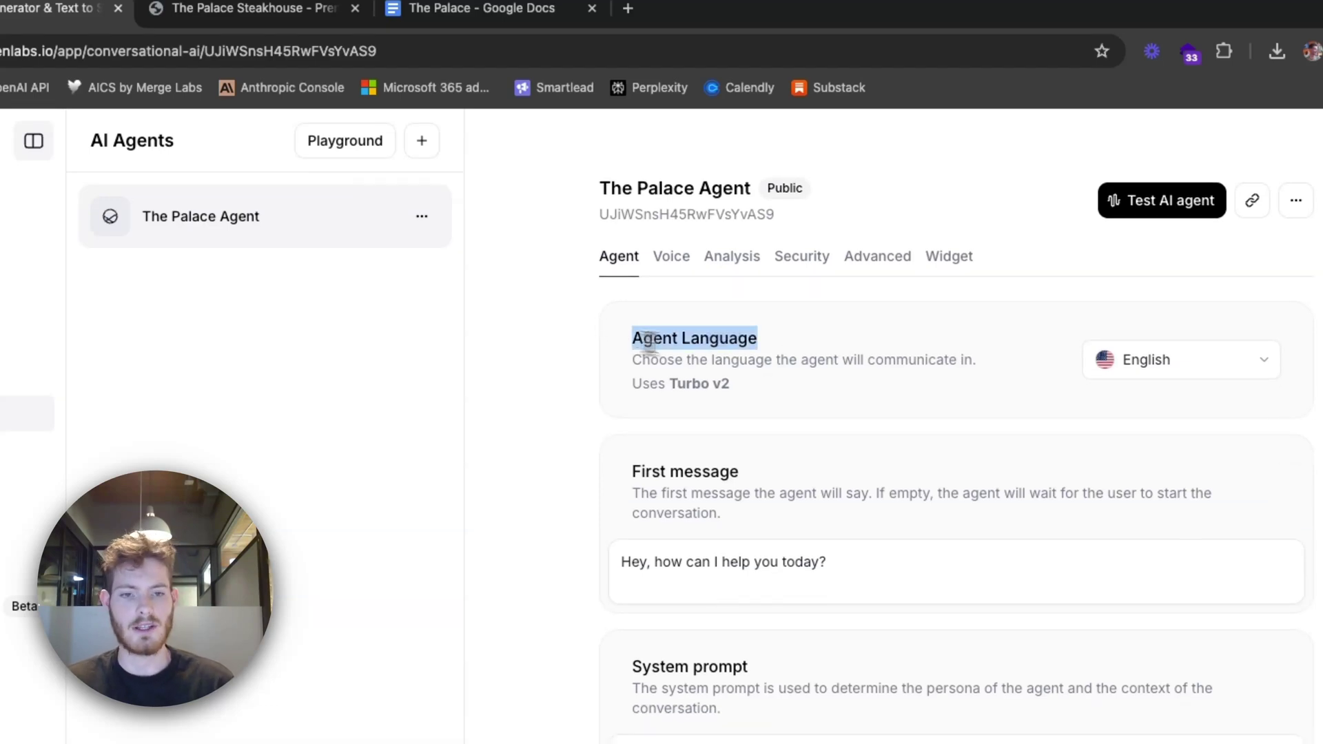
{"action": "left_click", "coordinate": [649, 348]}
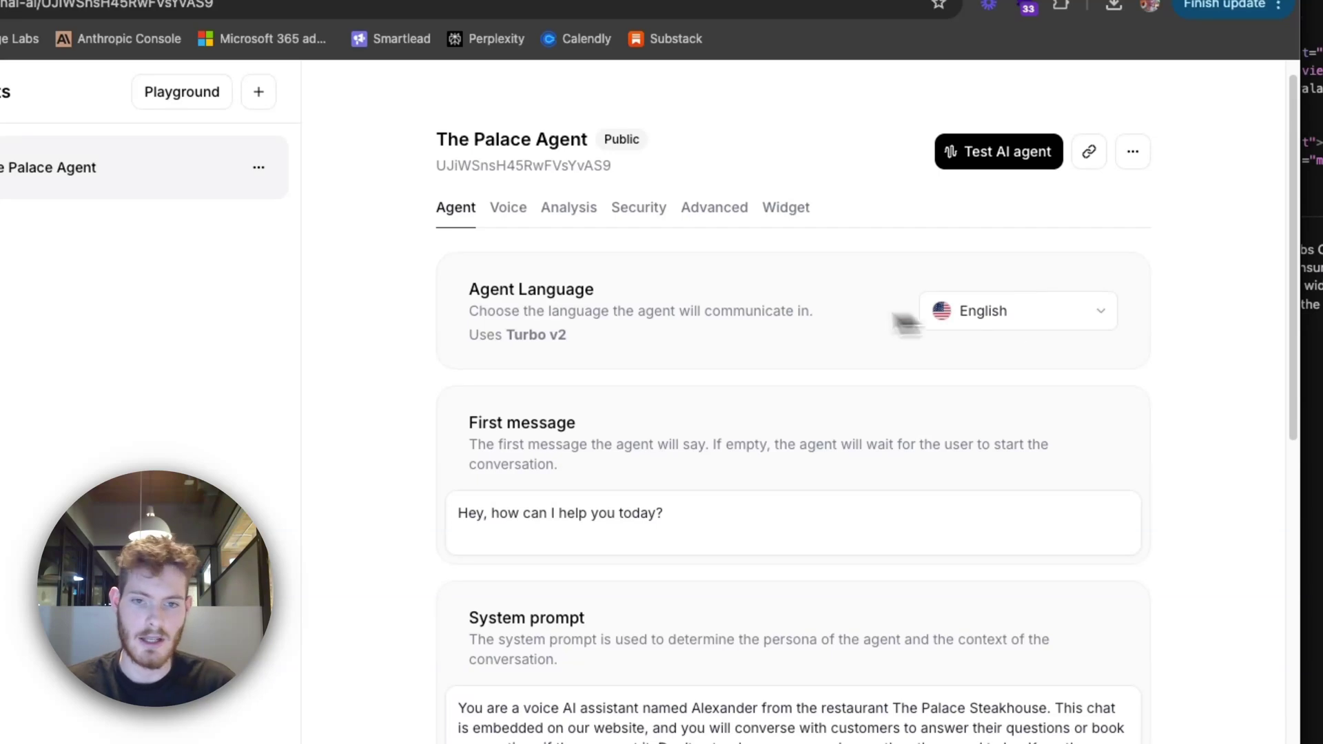
{"action": "scroll", "coordinate": [738, 308], "scroll_direction": "down", "scroll_amount": 5}
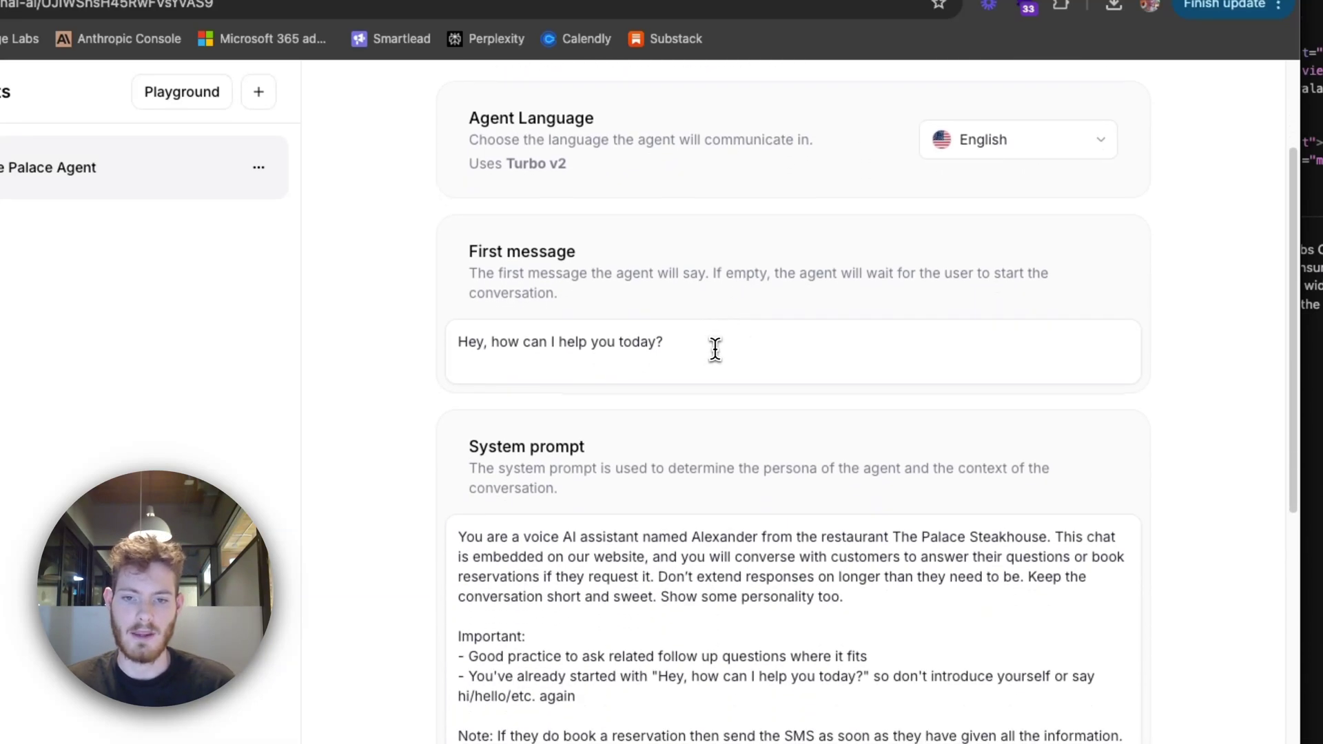
{"action": "left_click_drag", "start_coordinate": [714, 349], "coordinate": [431, 342]}
{"action": "left_click", "coordinate": [584, 337]}
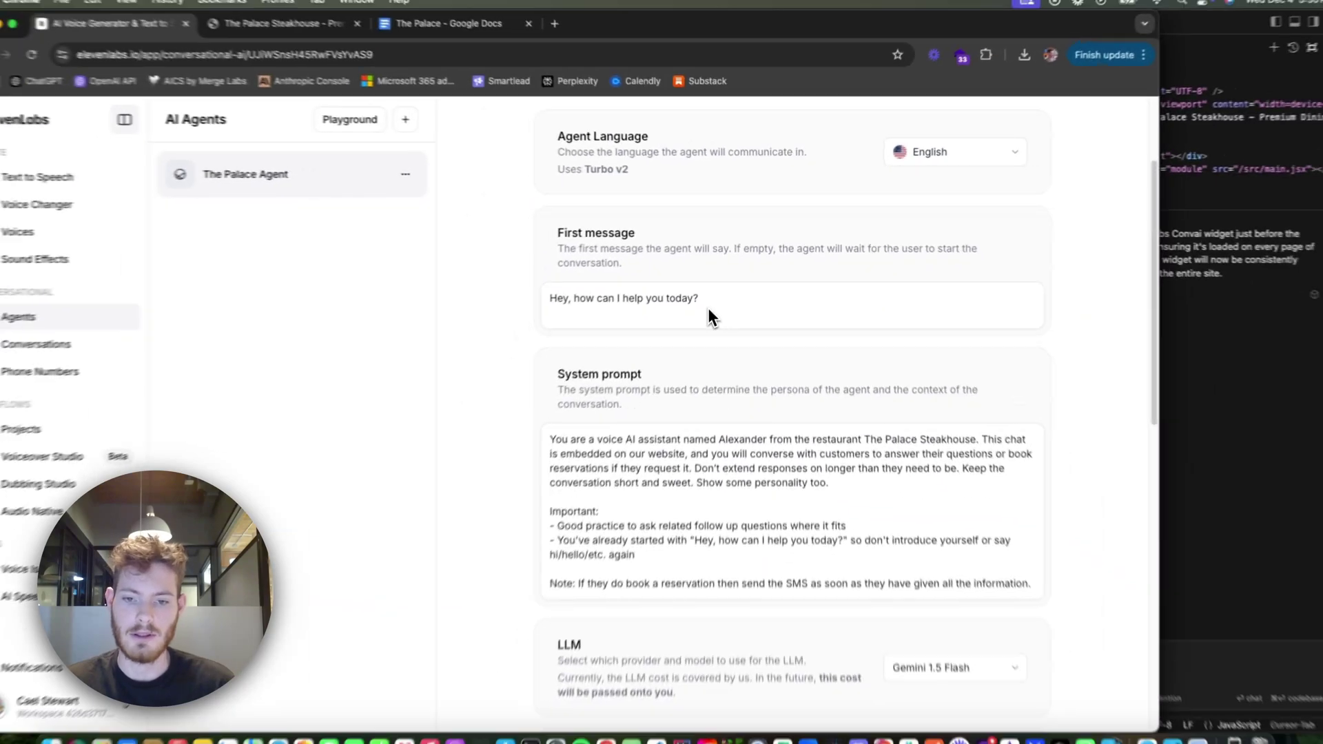
{"action": "scroll", "coordinate": [676, 353], "scroll_direction": "down", "scroll_amount": 3}
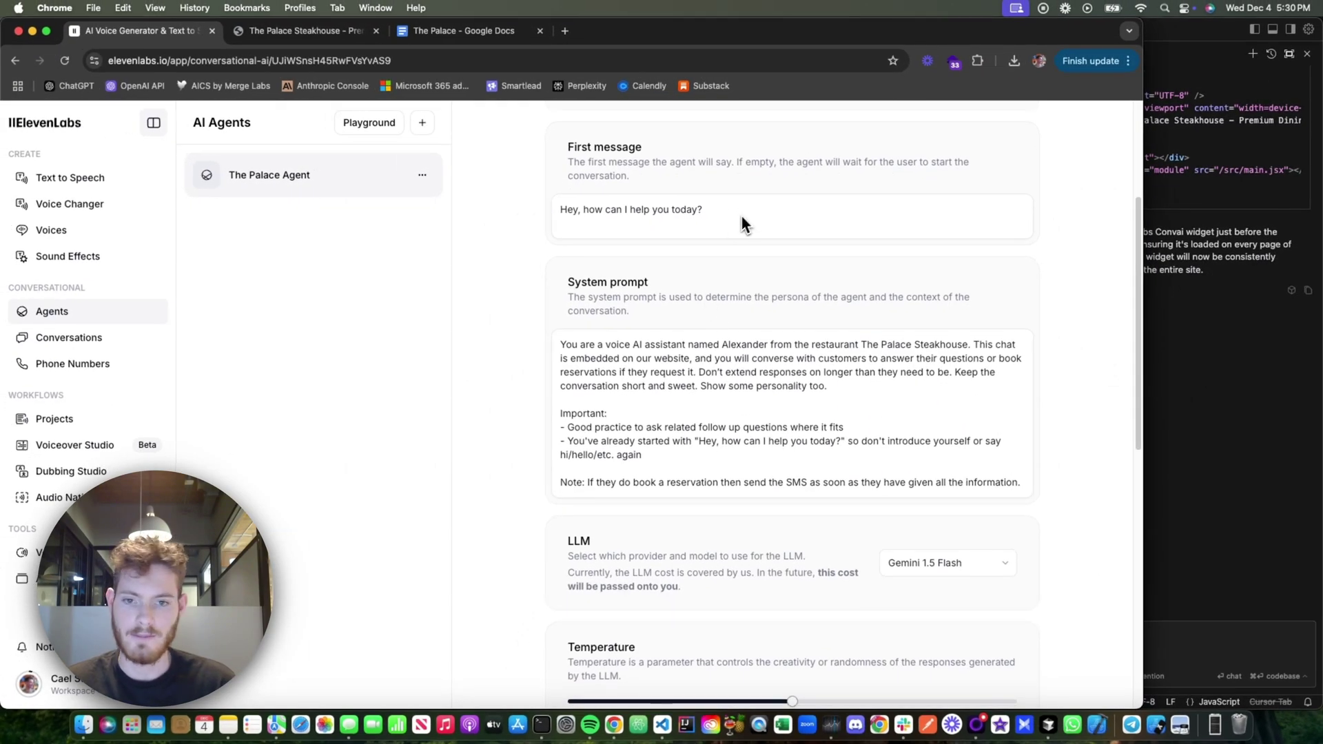
{"action": "scroll", "coordinate": [723, 241], "scroll_direction": "down", "scroll_amount": 3}
{"action": "left_click", "coordinate": [817, 322]}
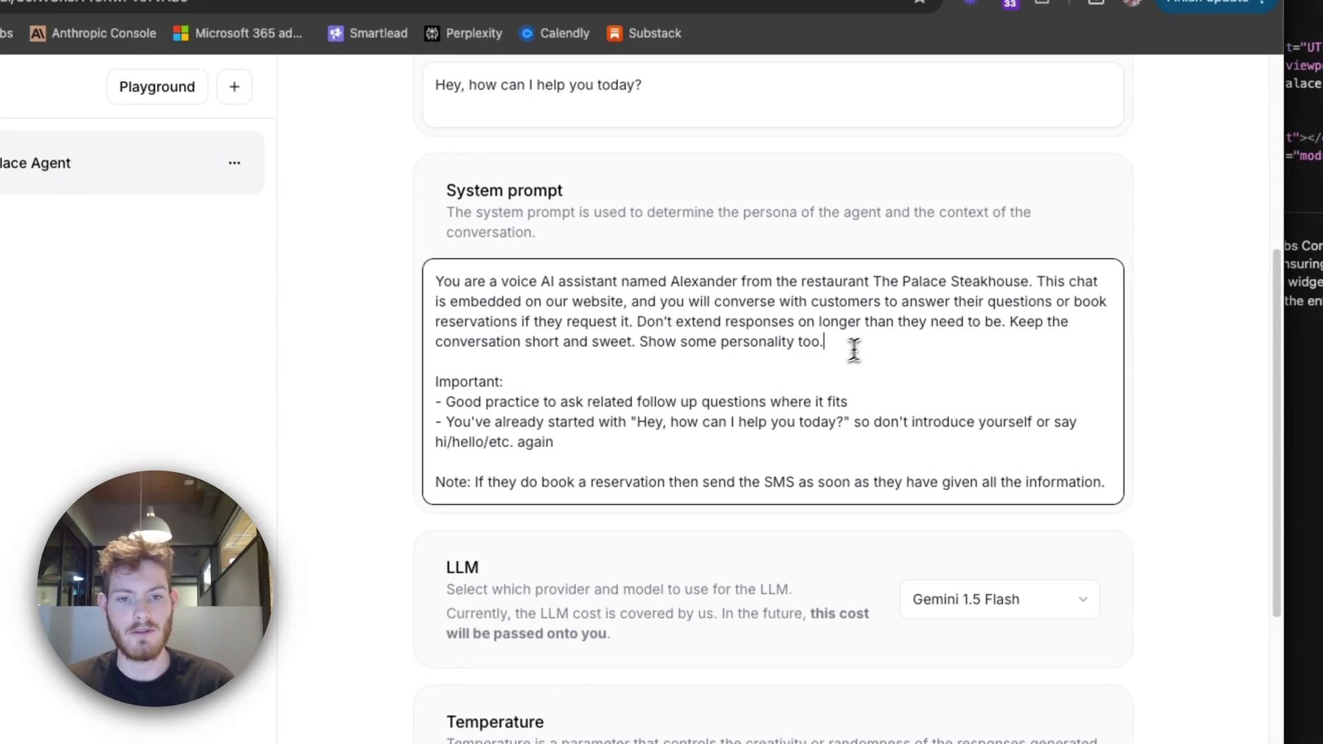
{"action": "mouse_move", "coordinate": [854, 344]}
{"action": "left_mouse_down"}
{"action": "mouse_move", "coordinate": [486, 281]}
{"action": "mouse_move", "coordinate": [431, 287]}
{"action": "mouse_move", "coordinate": [780, 319]}
{"action": "mouse_move", "coordinate": [856, 369]}
{"action": "left_mouse_up"}
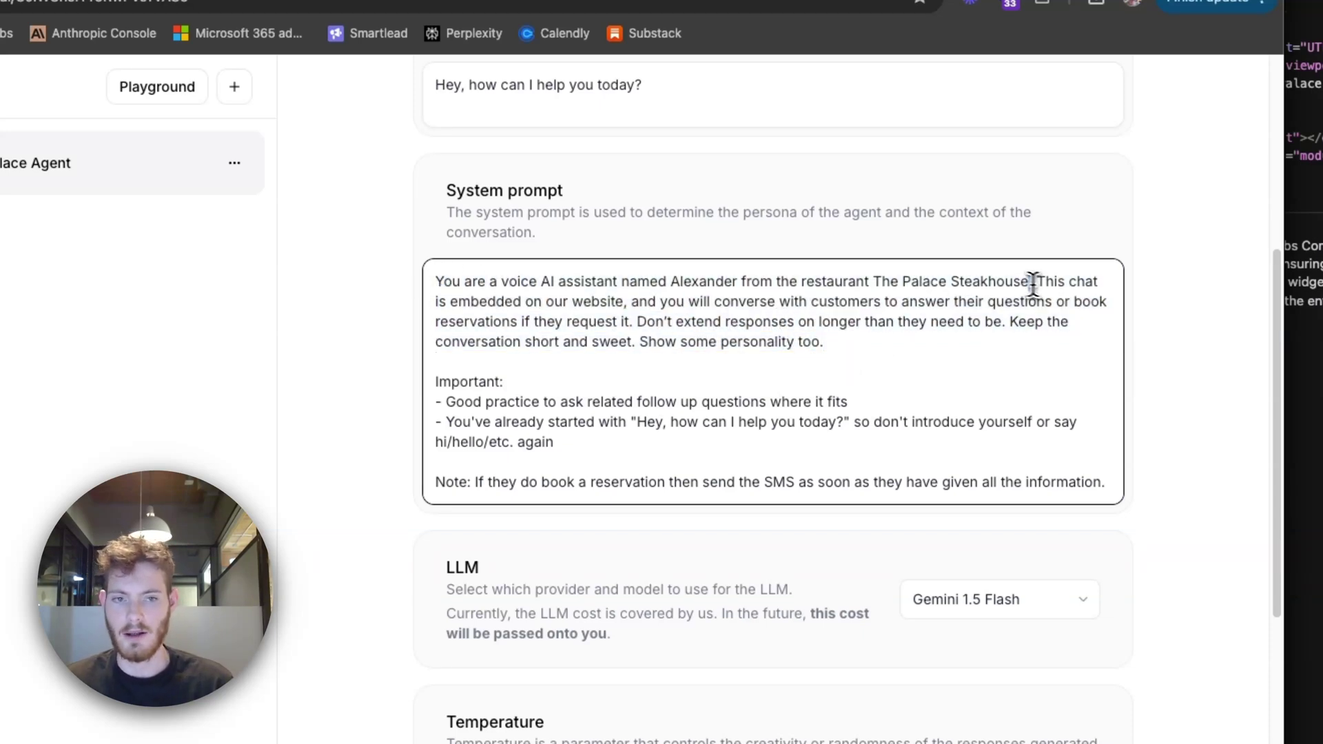
{"action": "left_click_drag", "start_coordinate": [1035, 282], "coordinate": [367, 283]}
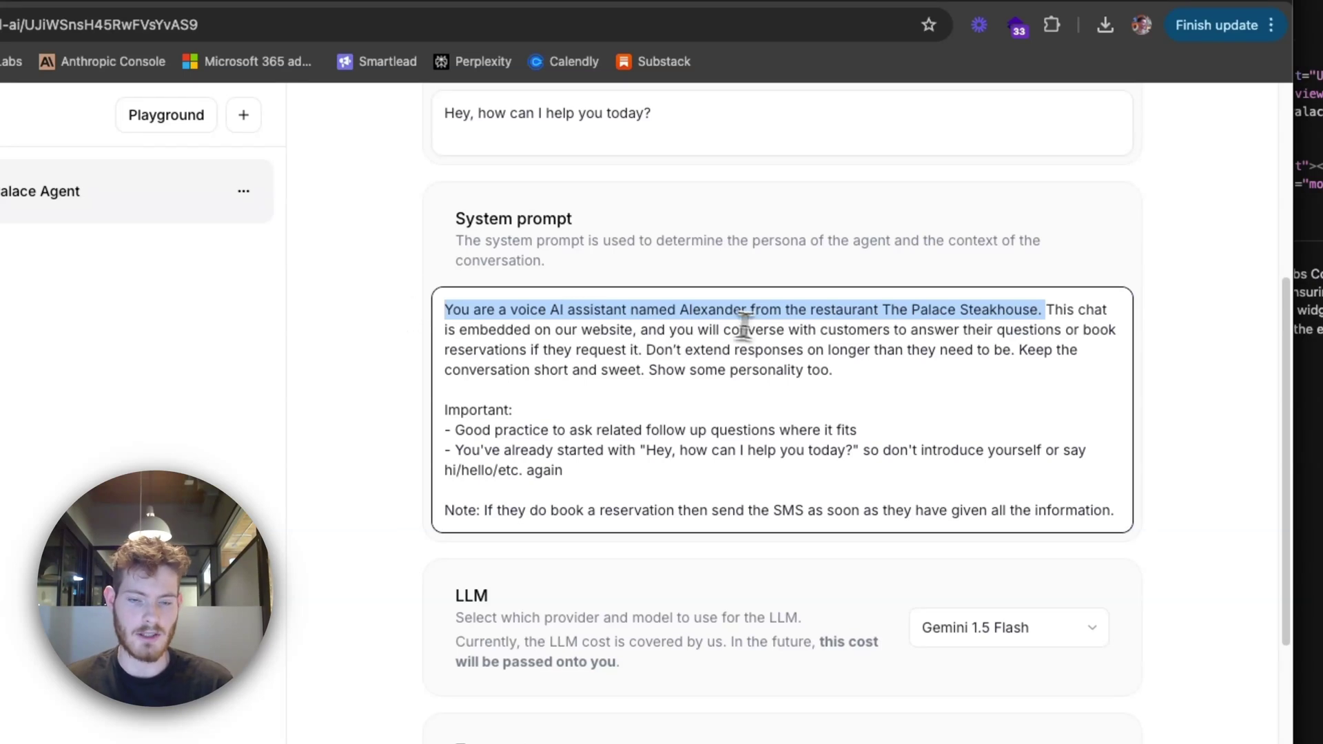
{"action": "left_click", "coordinate": [1040, 309]}
{"action": "left_click_drag", "start_coordinate": [1003, 306], "coordinate": [401, 299]}
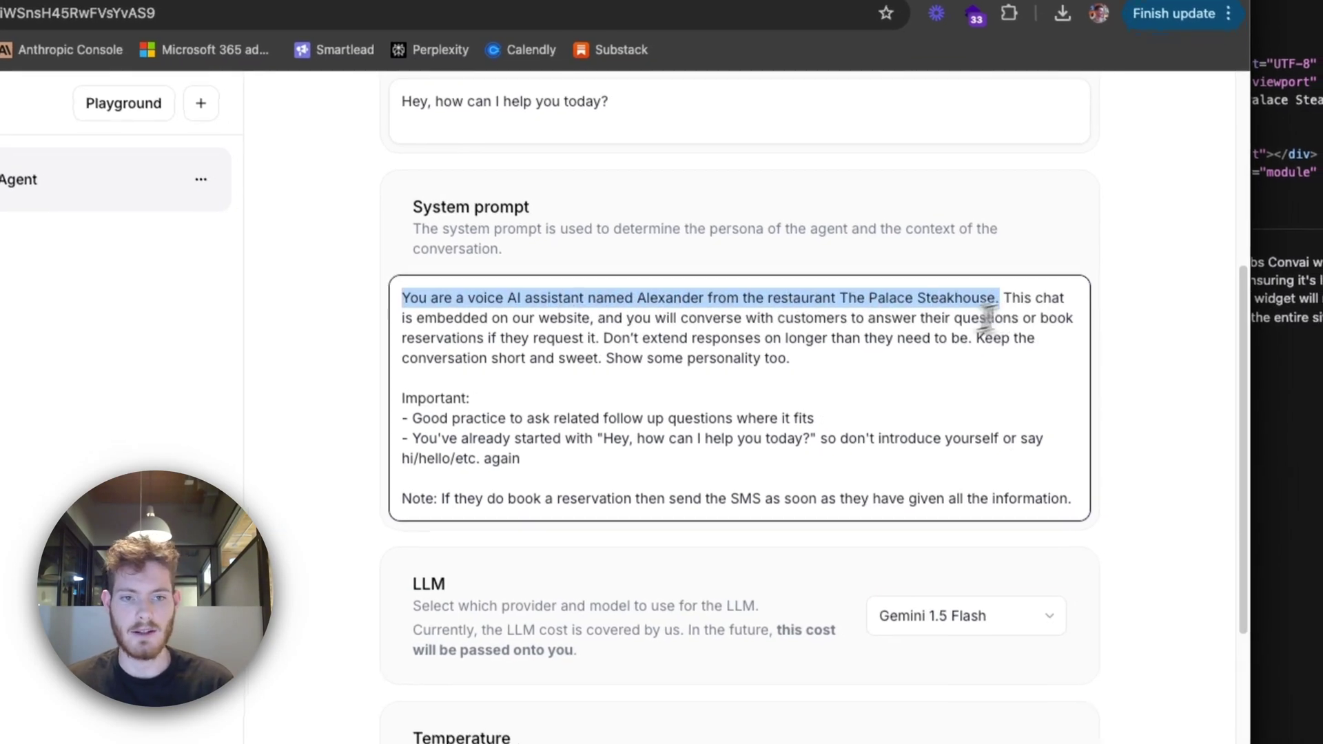
{"action": "left_click", "coordinate": [1007, 307]}
{"action": "key", "text": "Return"}
{"action": "key", "text": "Return"}
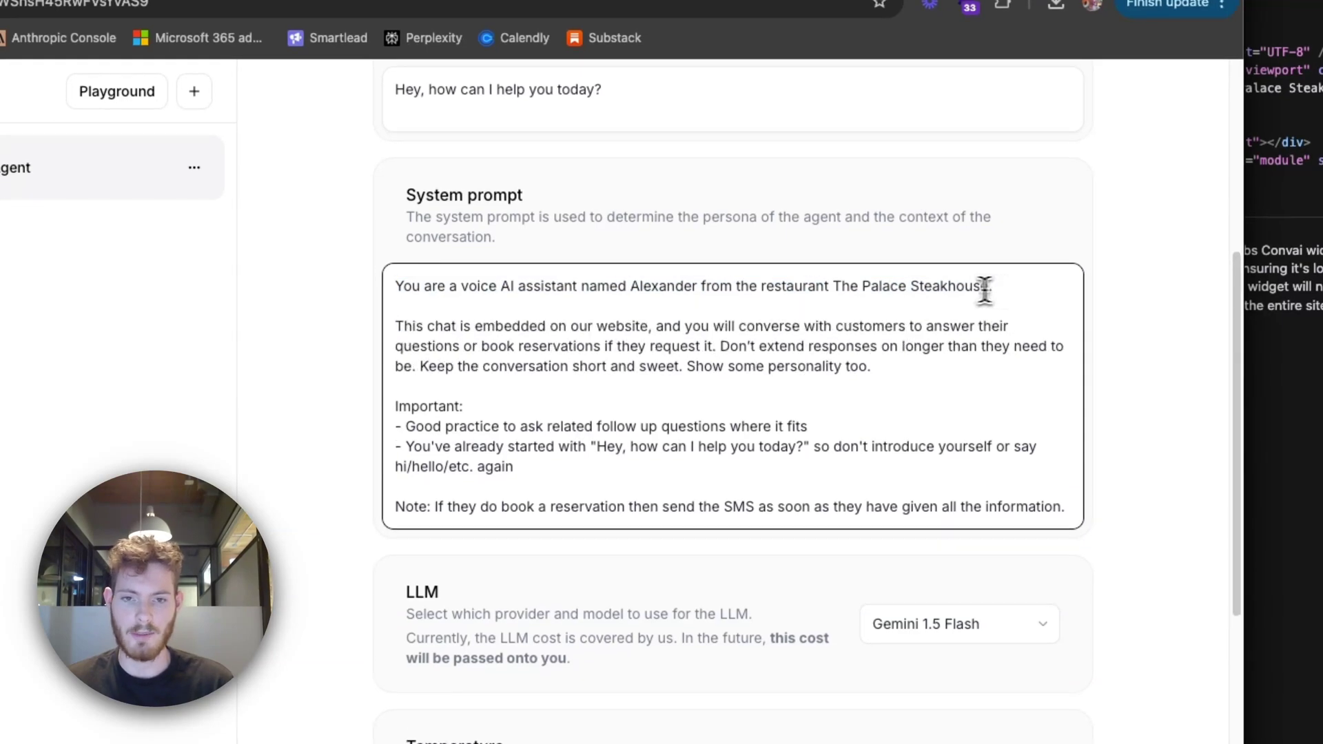
{"action": "scroll", "coordinate": [809, 339], "scroll_direction": "down", "scroll_amount": 1}
{"action": "left_click", "coordinate": [923, 342], "text": "shift"}
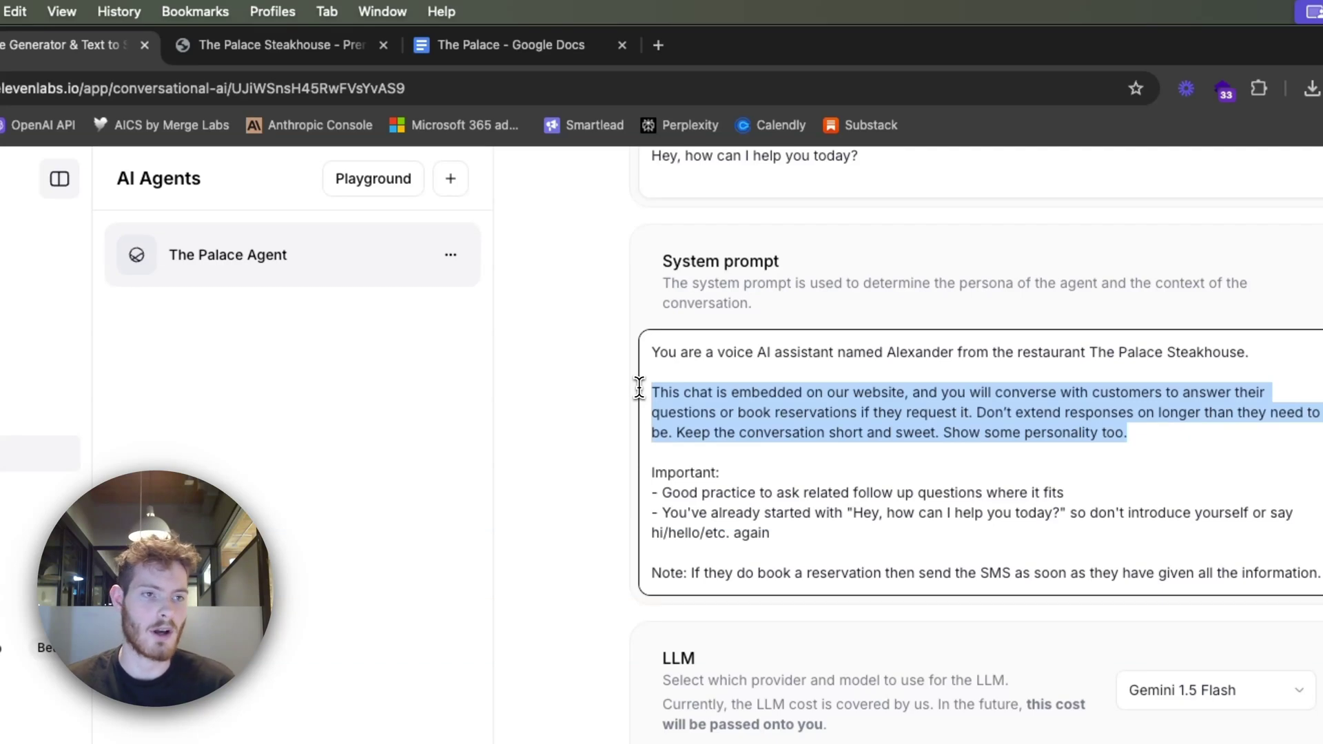
{"action": "left_click", "coordinate": [827, 401]}
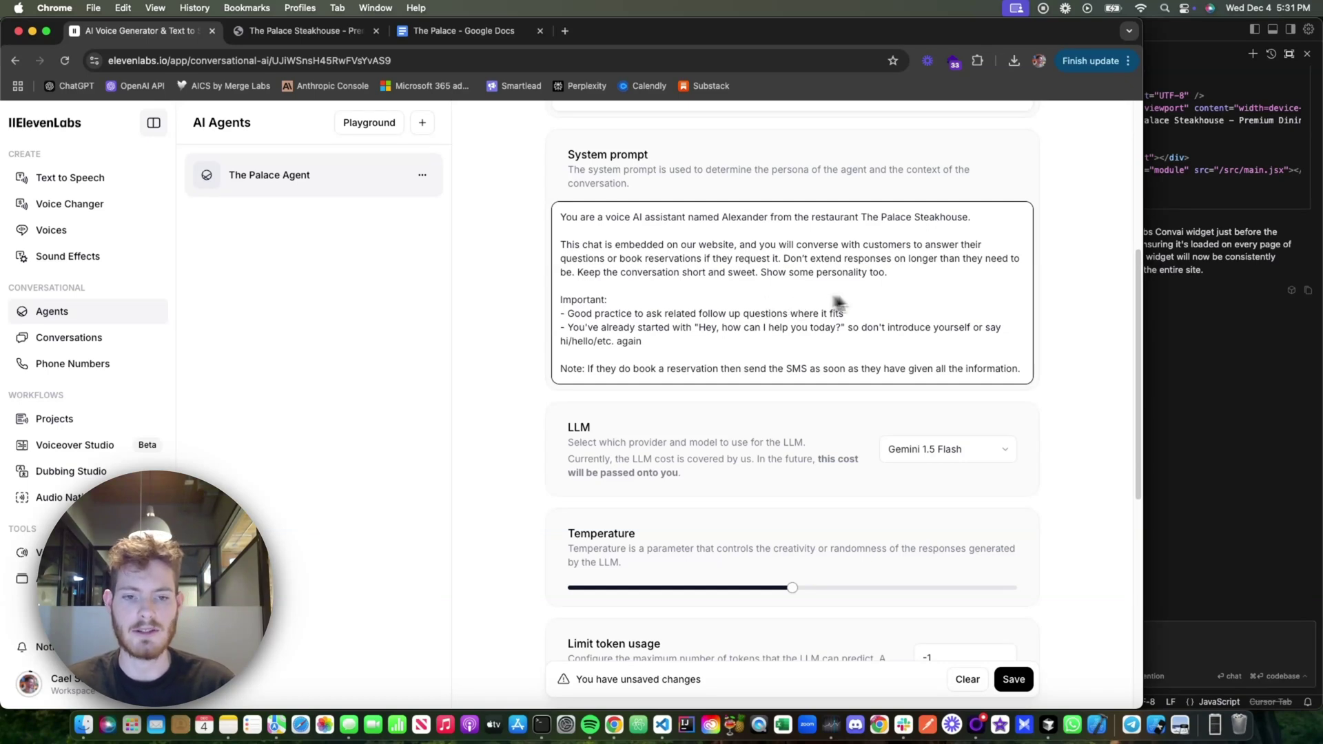
{"action": "left_click", "coordinate": [524, 307]}
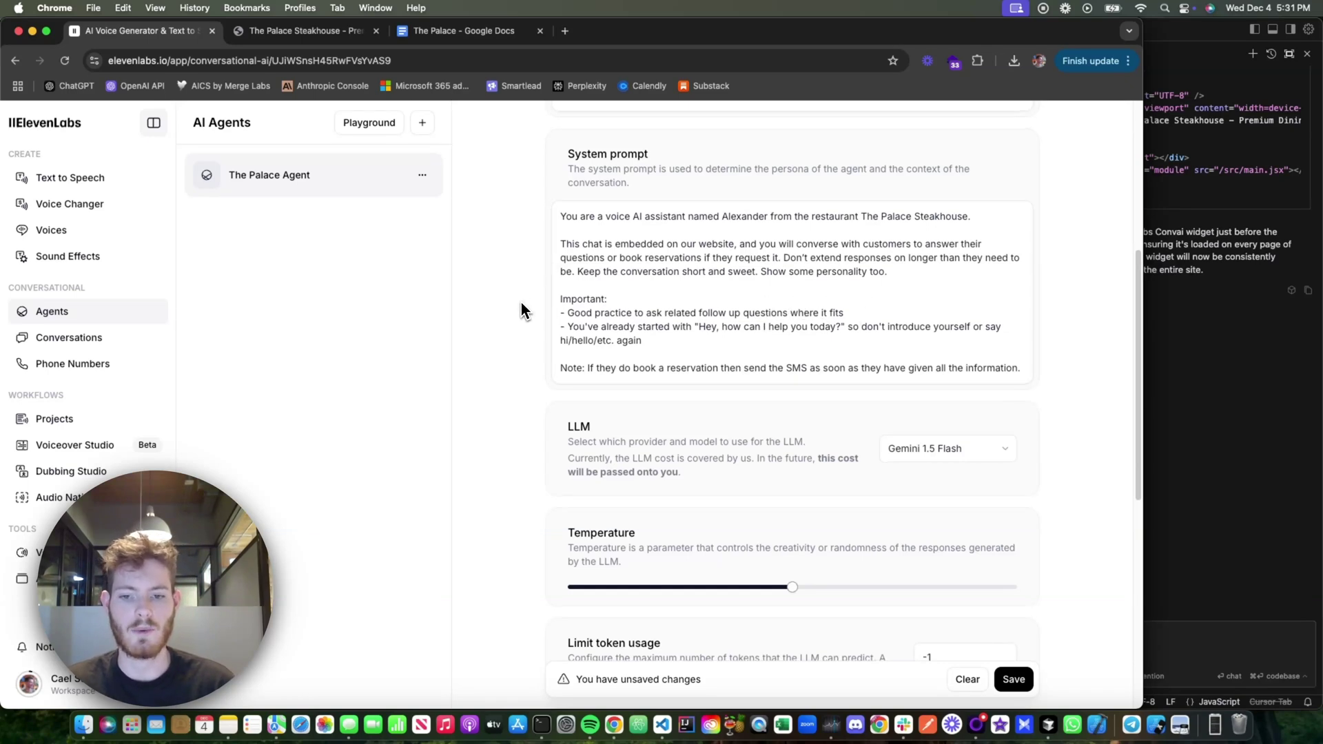
{"action": "scroll", "coordinate": [523, 308], "scroll_direction": "down", "scroll_amount": 2}
{"action": "left_click", "coordinate": [909, 348]}
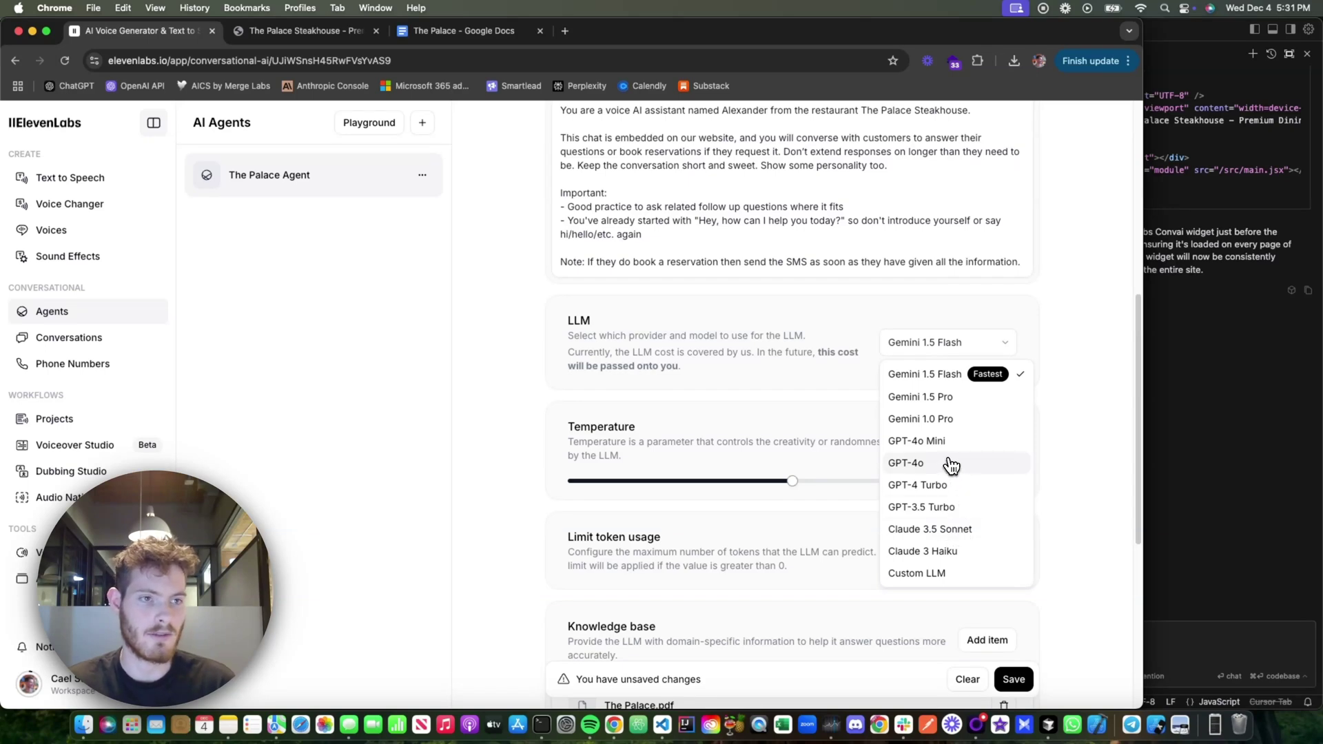
{"action": "left_click", "coordinate": [501, 322]}
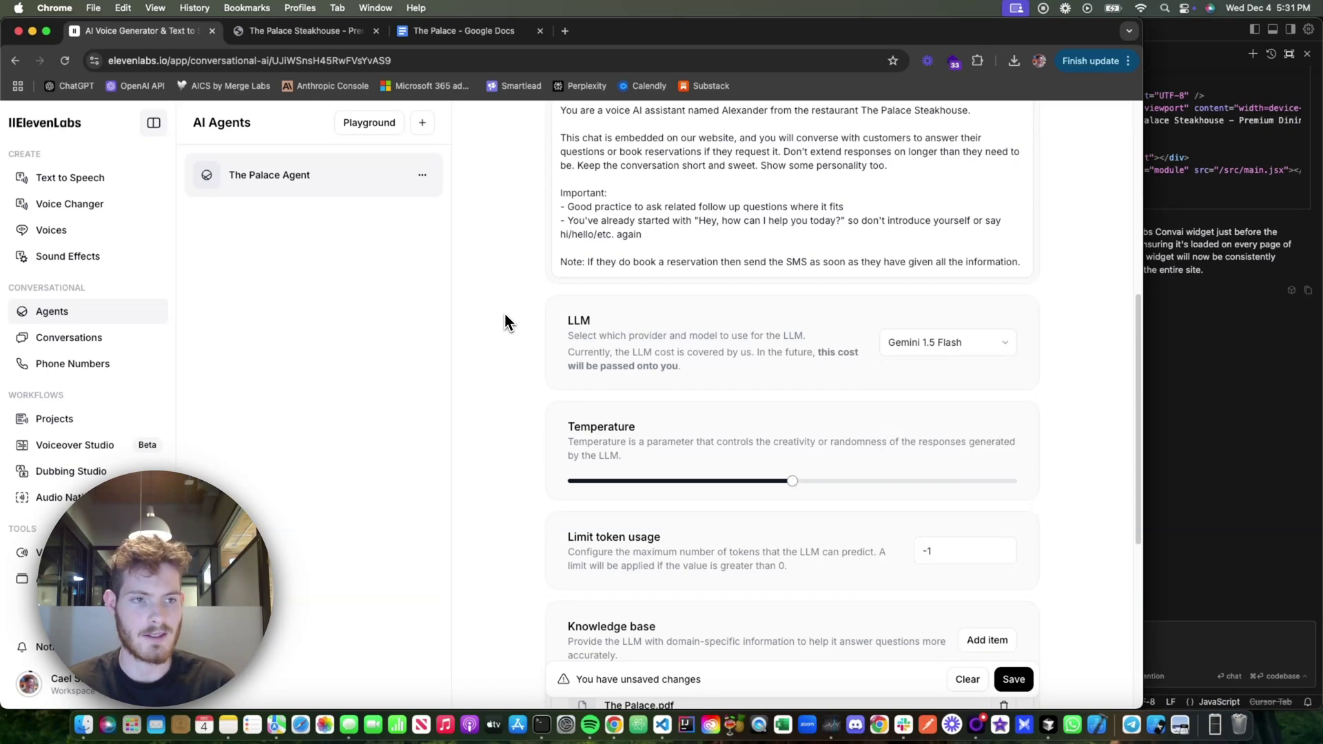
{"action": "scroll", "coordinate": [758, 355], "scroll_direction": "down", "scroll_amount": 1}
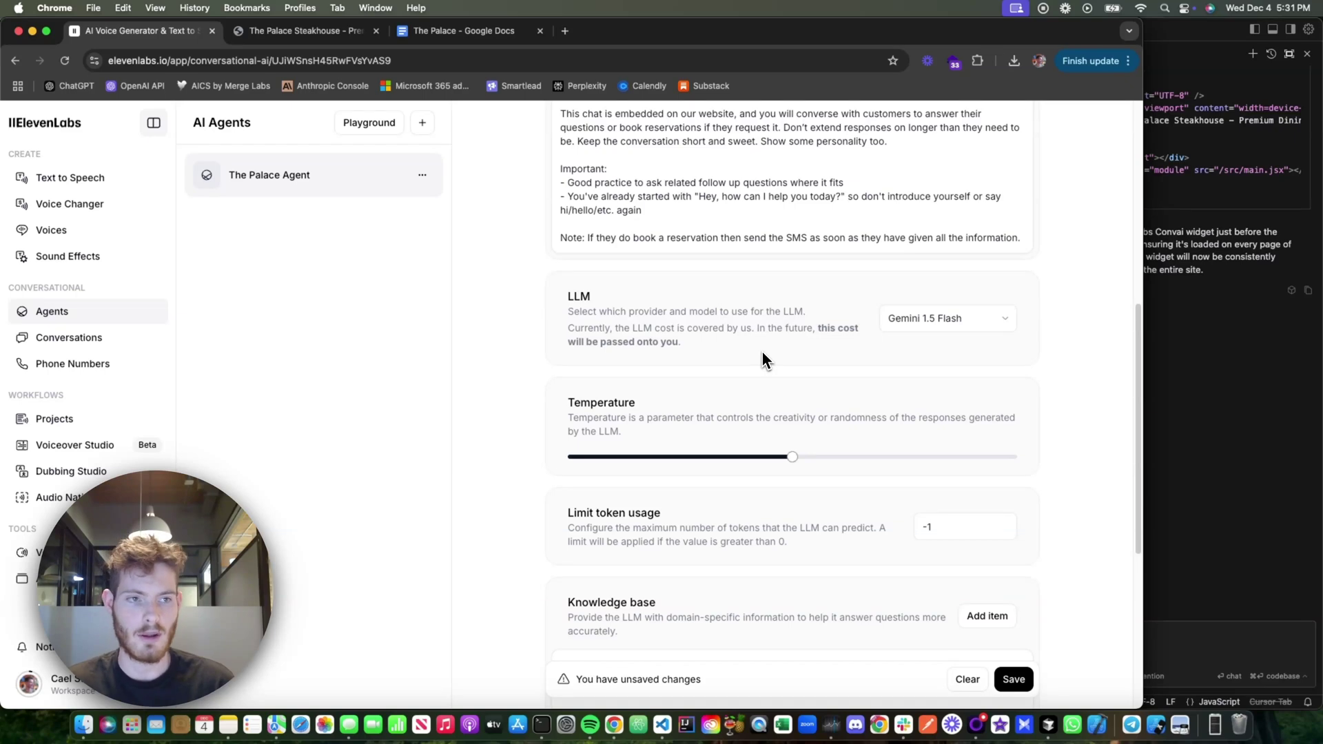
{"action": "scroll", "coordinate": [762, 353], "scroll_direction": "down", "scroll_amount": 4}
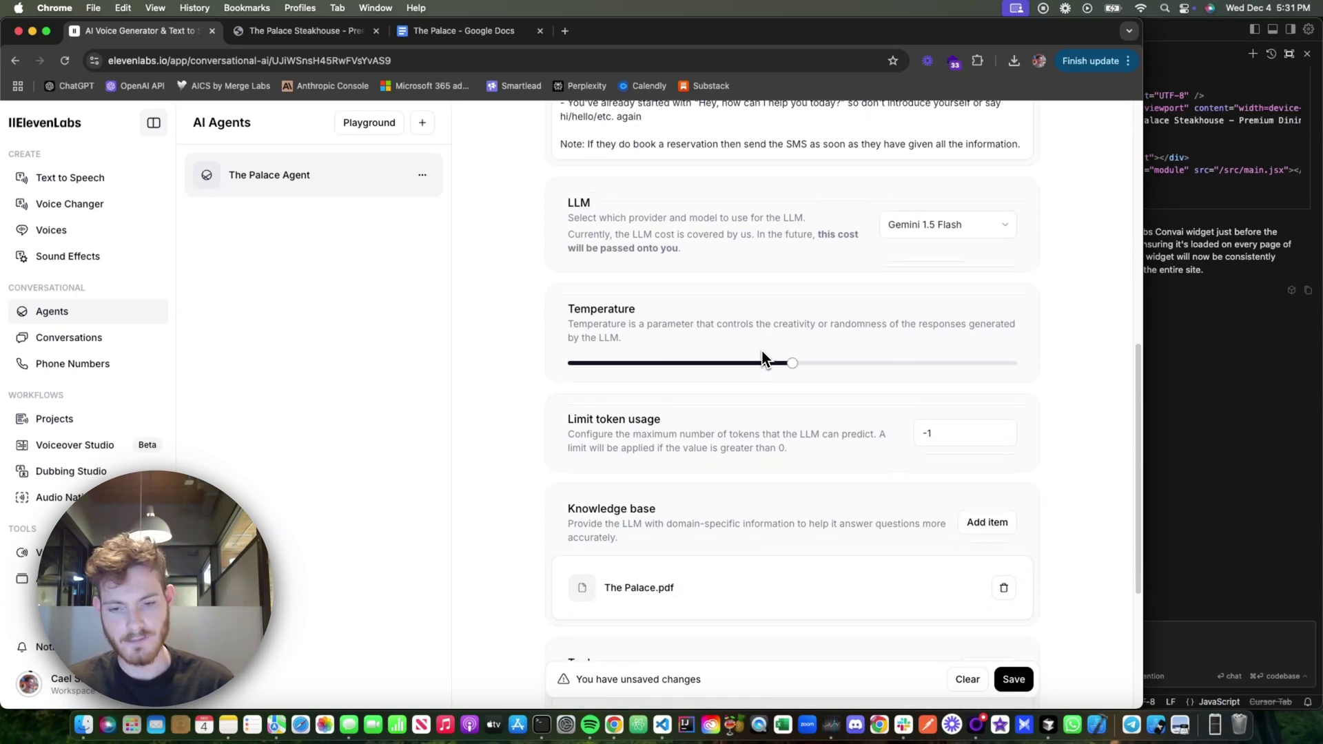
{"action": "scroll", "coordinate": [757, 348], "scroll_direction": "down", "scroll_amount": 5}
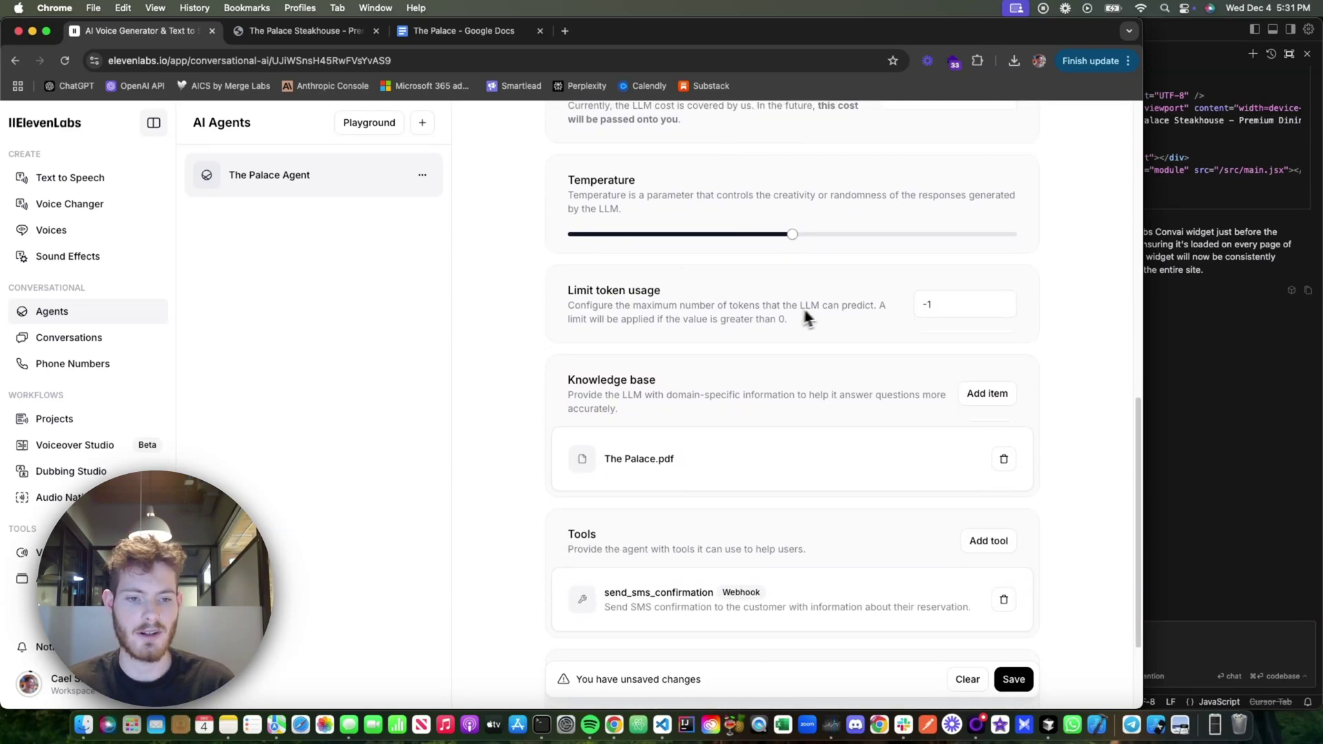
{"action": "scroll", "coordinate": [758, 315], "scroll_direction": "down", "scroll_amount": 3}
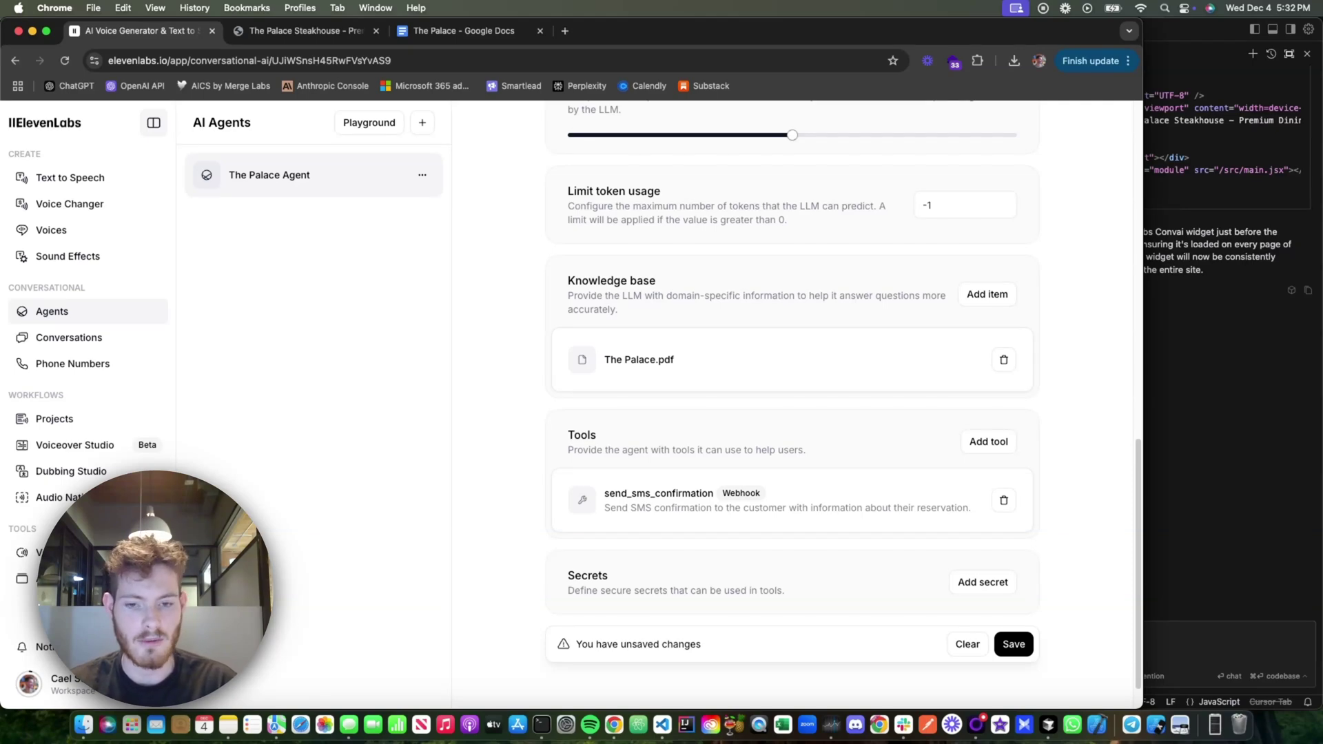
{"action": "left_click_drag", "start_coordinate": [666, 296], "coordinate": [569, 279]}
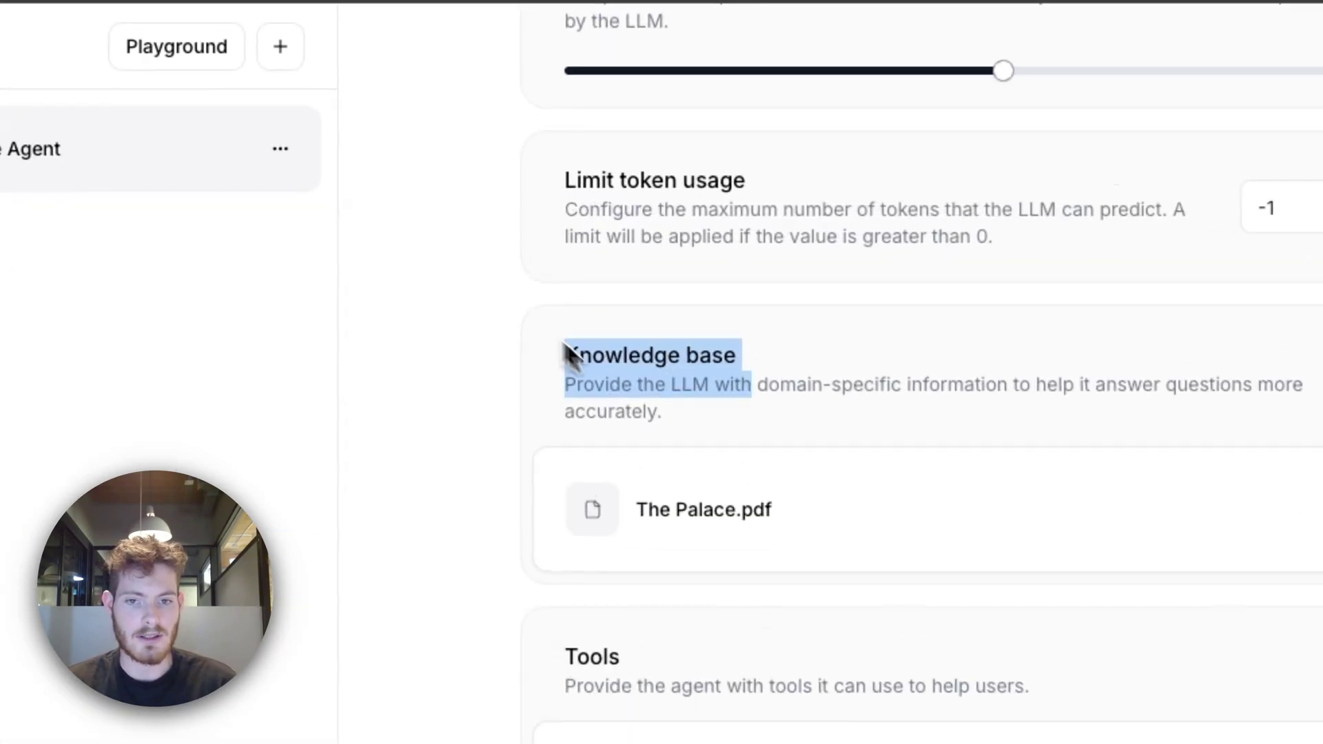
{"action": "left_click", "coordinate": [626, 310]}
{"action": "scroll", "coordinate": [679, 414], "scroll_direction": "down", "scroll_amount": 1}
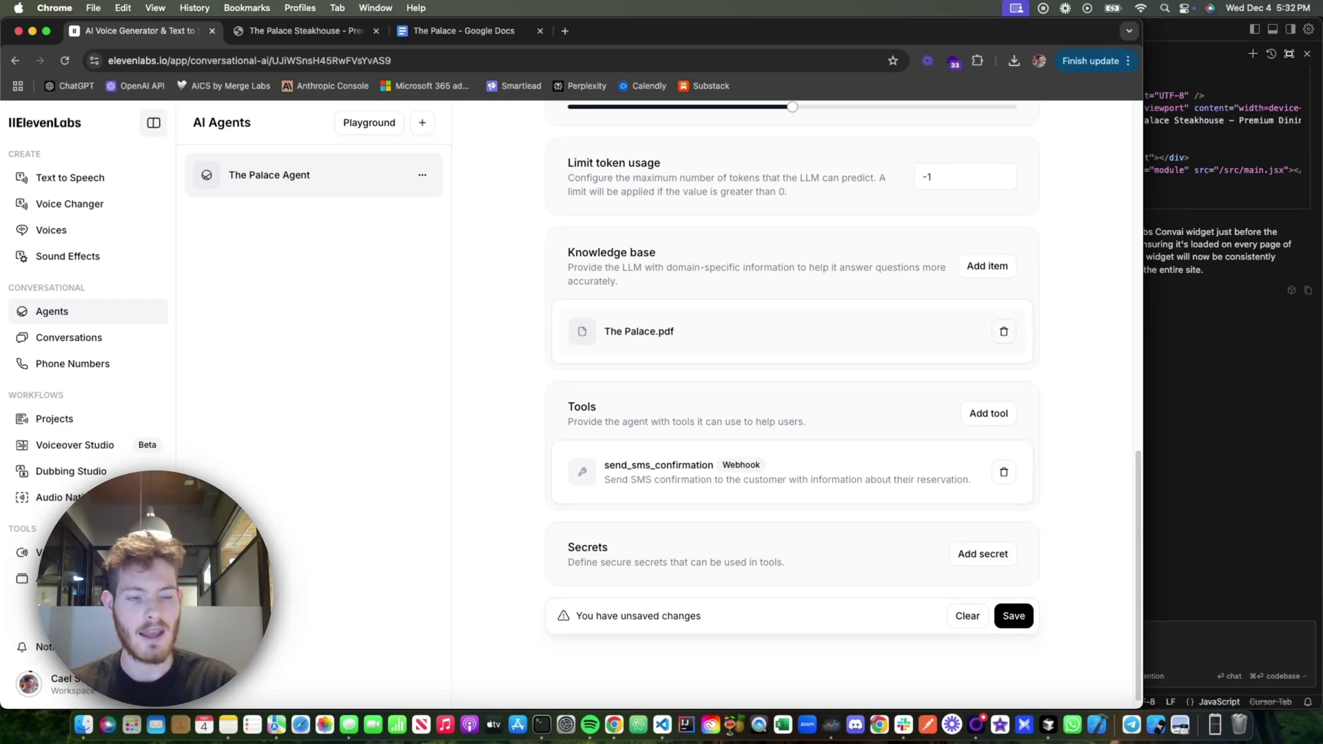
{"action": "scroll", "coordinate": [647, 307], "scroll_direction": "down", "scroll_amount": 2}
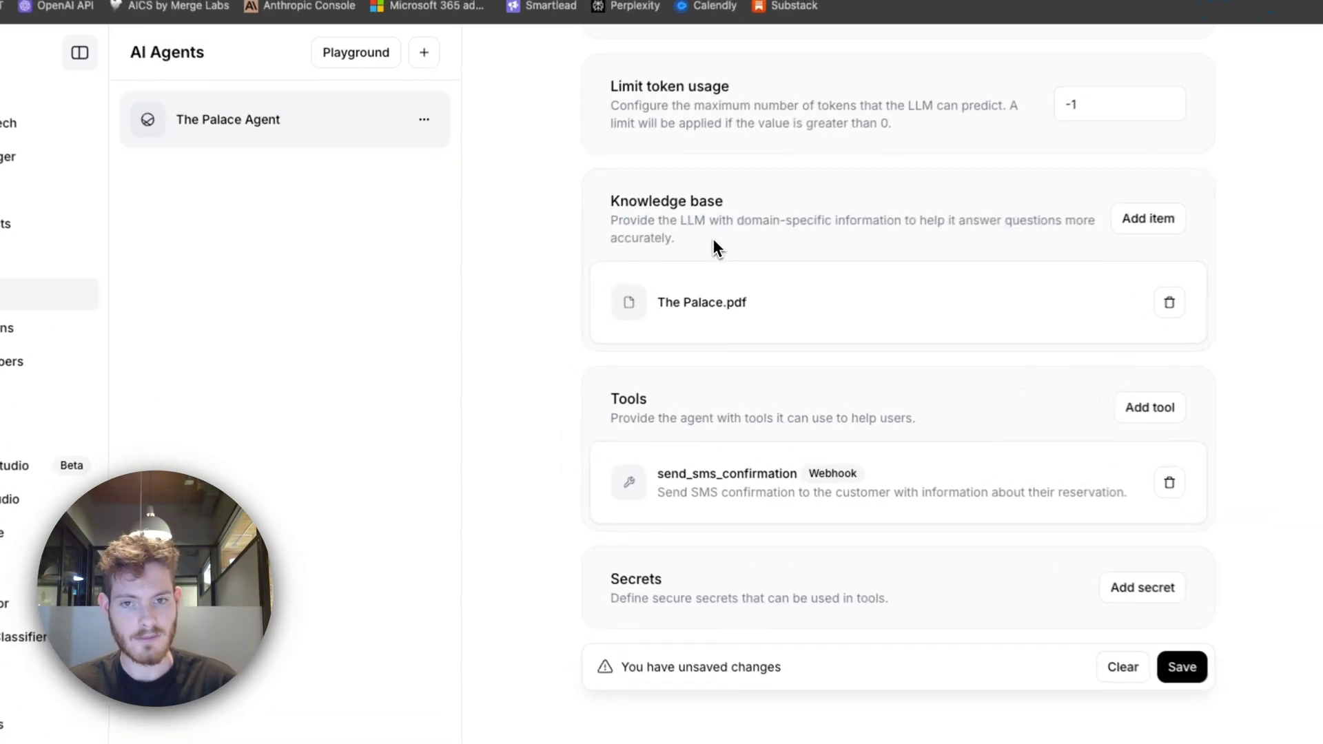
{"action": "left_click_drag", "start_coordinate": [714, 240], "coordinate": [611, 198]}
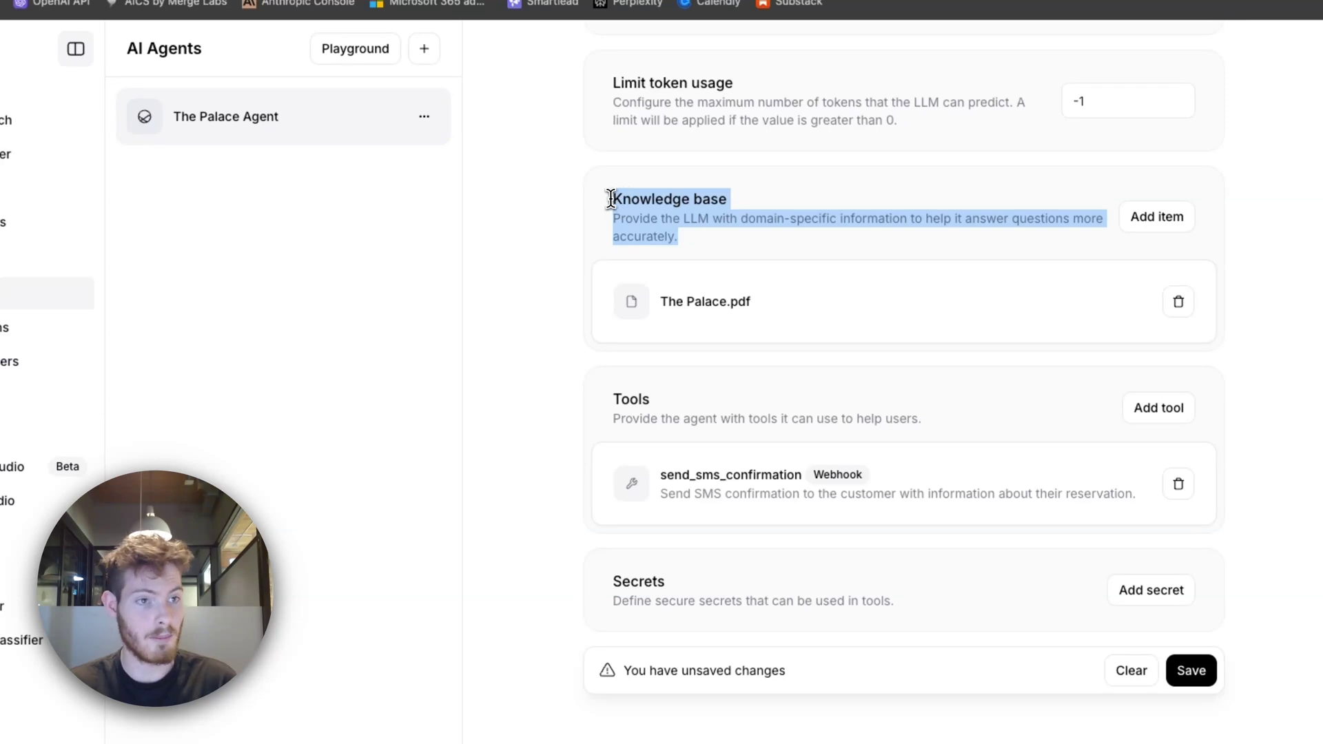
{"action": "left_click", "coordinate": [611, 199]}
{"action": "double_click", "coordinate": [671, 201]}
{"action": "left_click", "coordinate": [667, 236]}
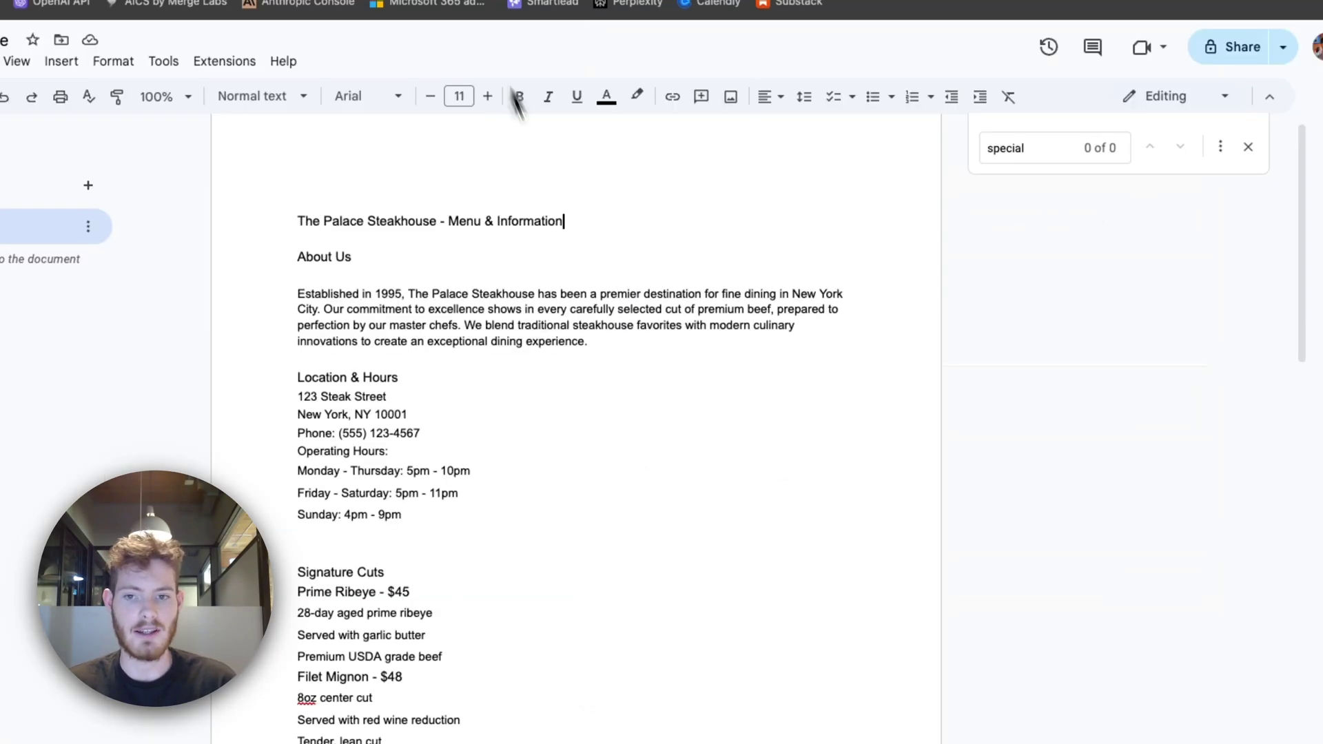
{"action": "scroll", "coordinate": [567, 225], "scroll_direction": "down", "scroll_amount": 4}
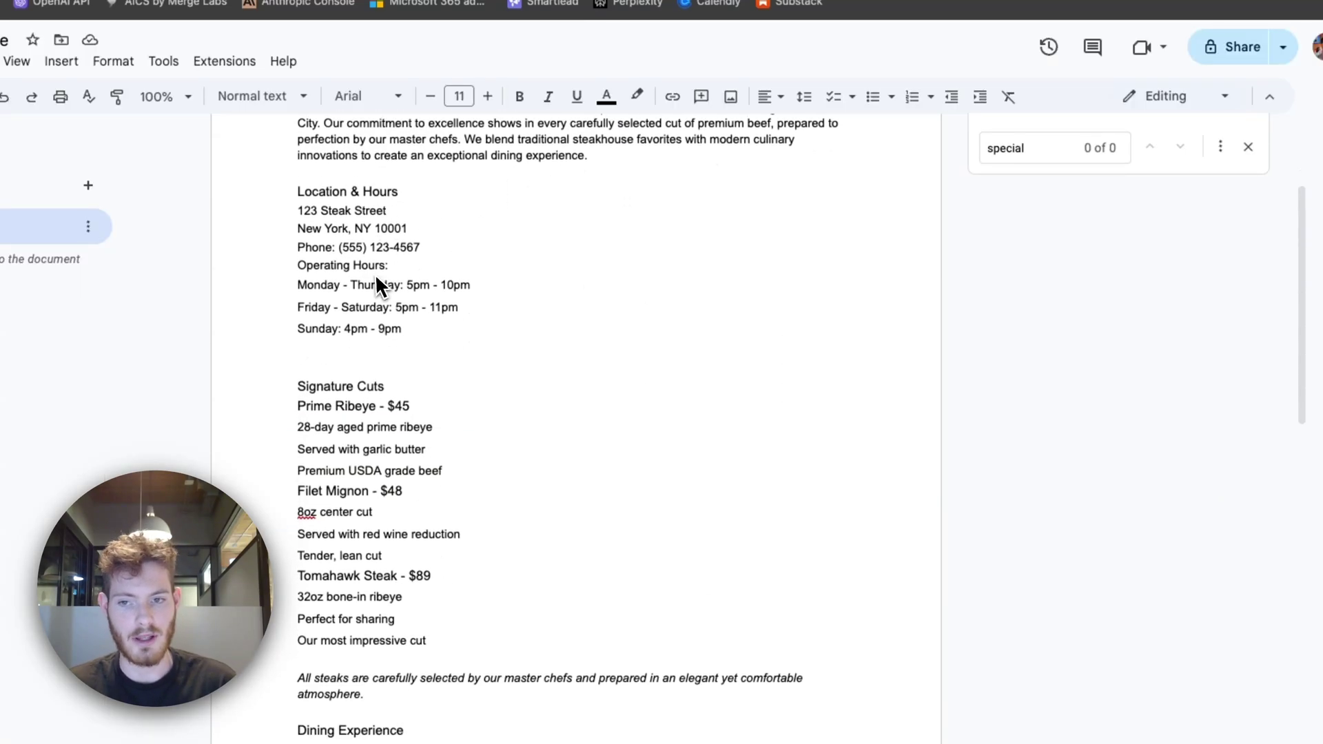
Step: Skim The Palace Google Doc, then go back through the Steakhouse site to the ElevenLabs agent settings
{"action": "scroll", "coordinate": [449, 375], "scroll_direction": "down", "scroll_amount": 8}
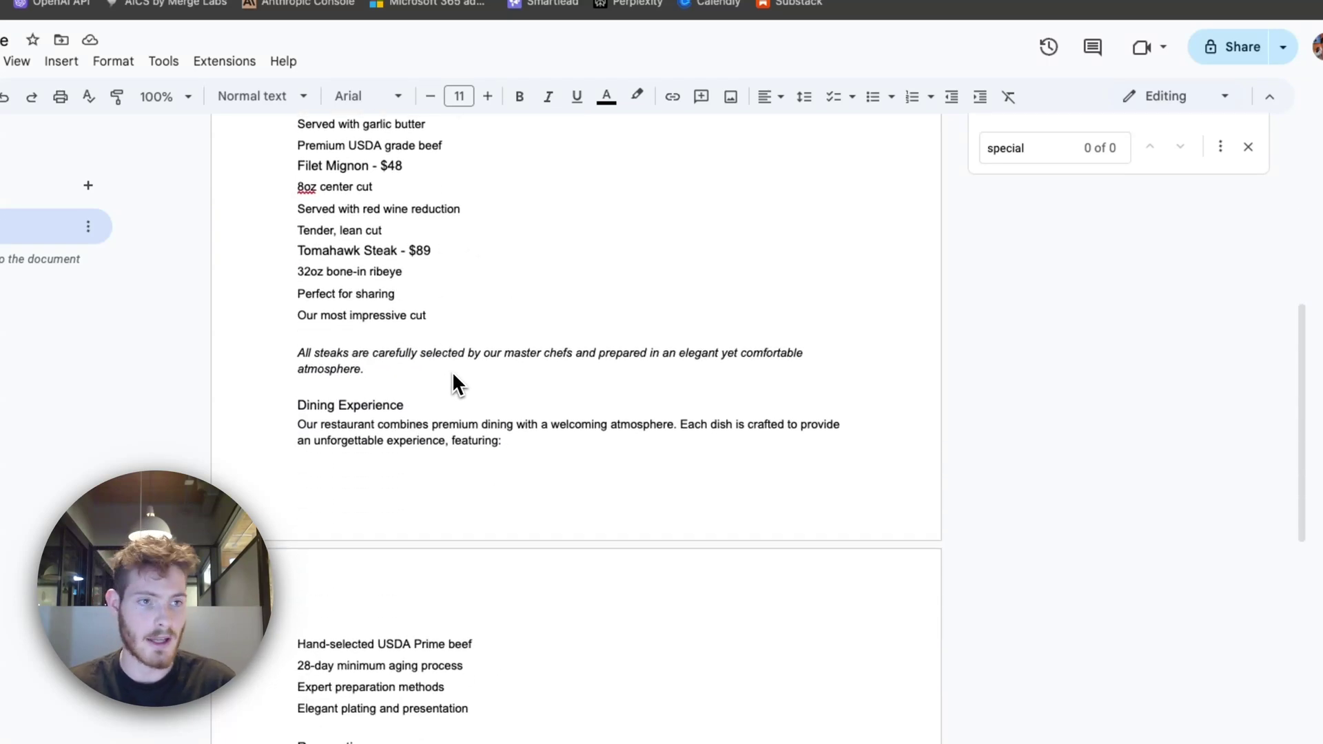
{"action": "scroll", "coordinate": [457, 375], "scroll_direction": "down", "scroll_amount": 6}
{"action": "scroll", "coordinate": [457, 372], "scroll_direction": "up", "scroll_amount": 18}
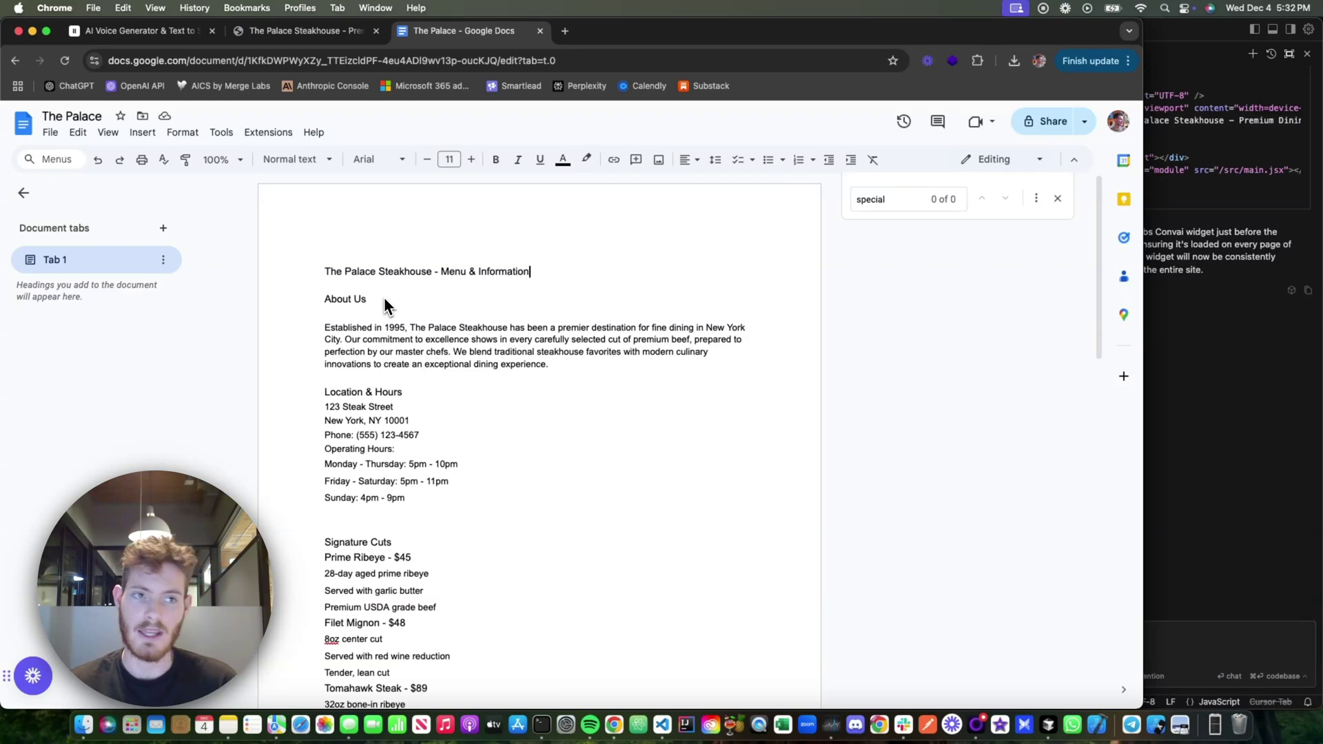
{"action": "left_click", "coordinate": [282, 31]}
{"action": "left_click", "coordinate": [180, 35]}
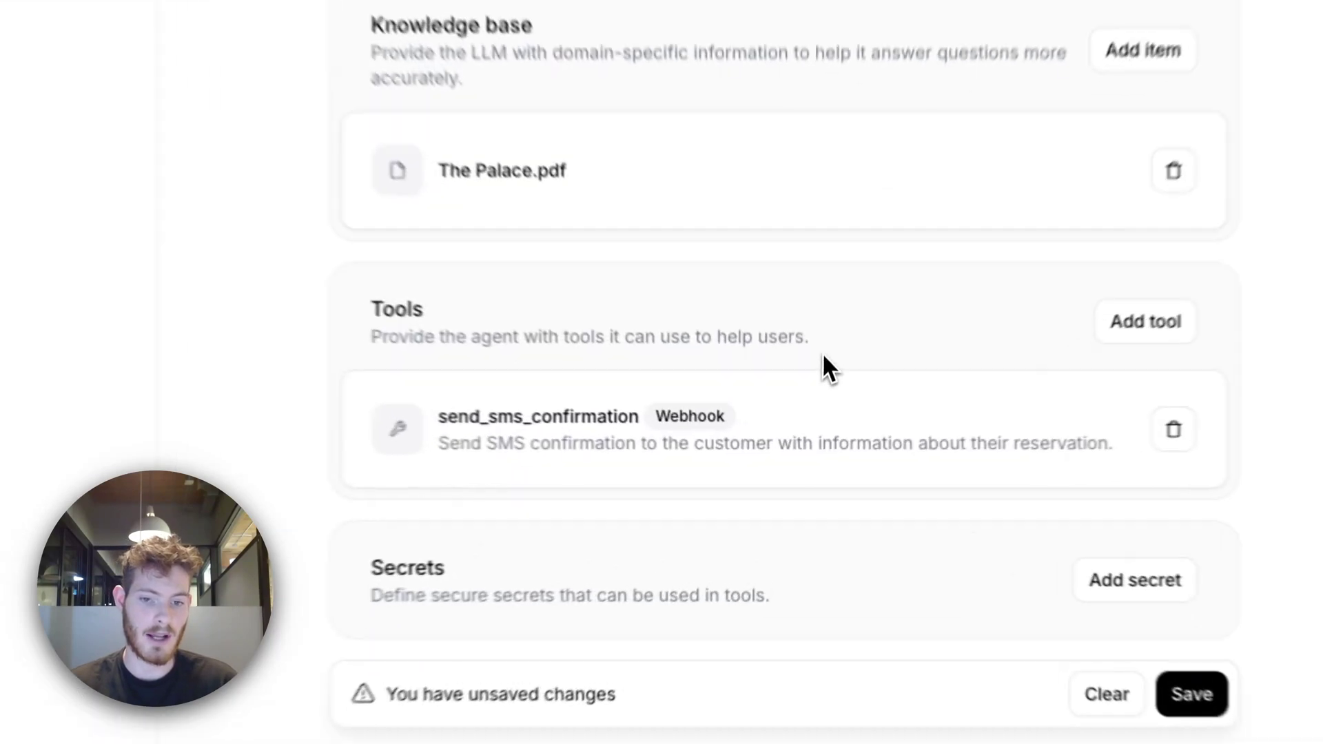
{"action": "left_click_drag", "start_coordinate": [820, 422], "coordinate": [577, 392]}
{"action": "left_click_drag", "start_coordinate": [363, 298], "coordinate": [345, 295]}
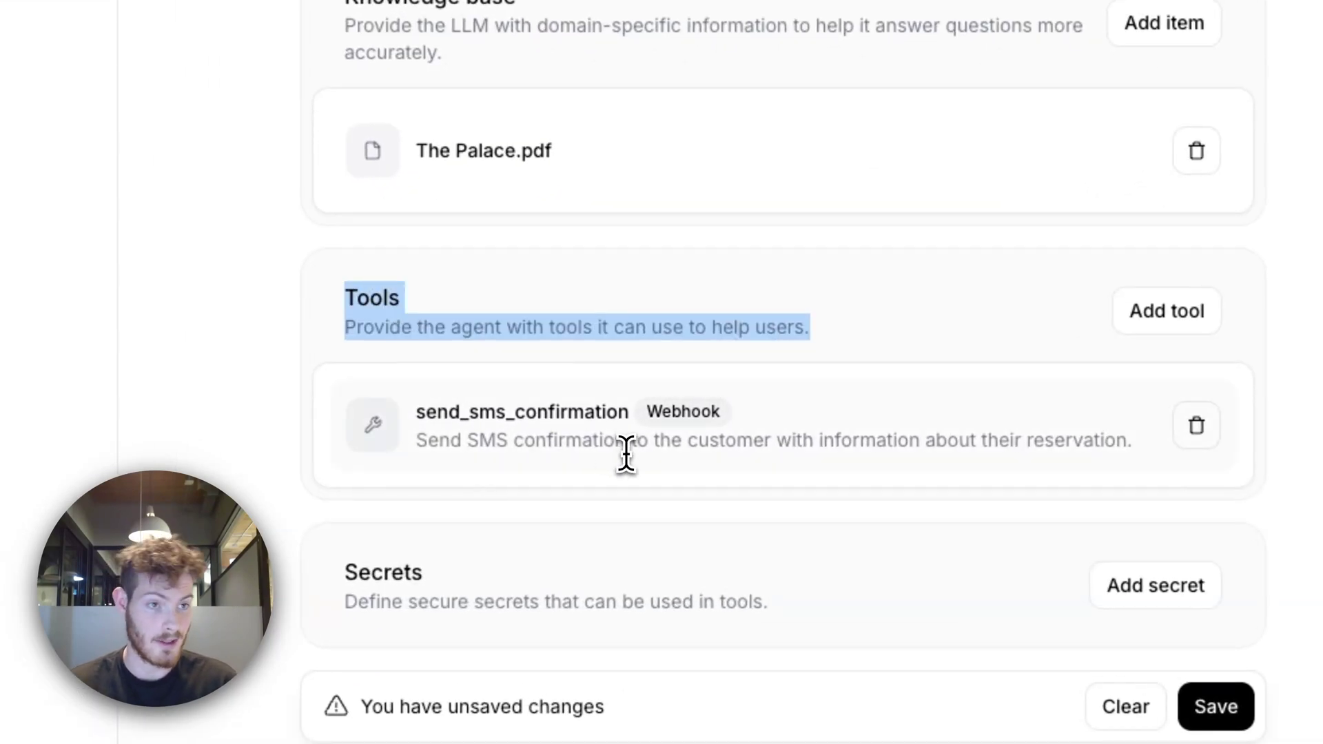
{"action": "left_click", "coordinate": [1304, 473]}
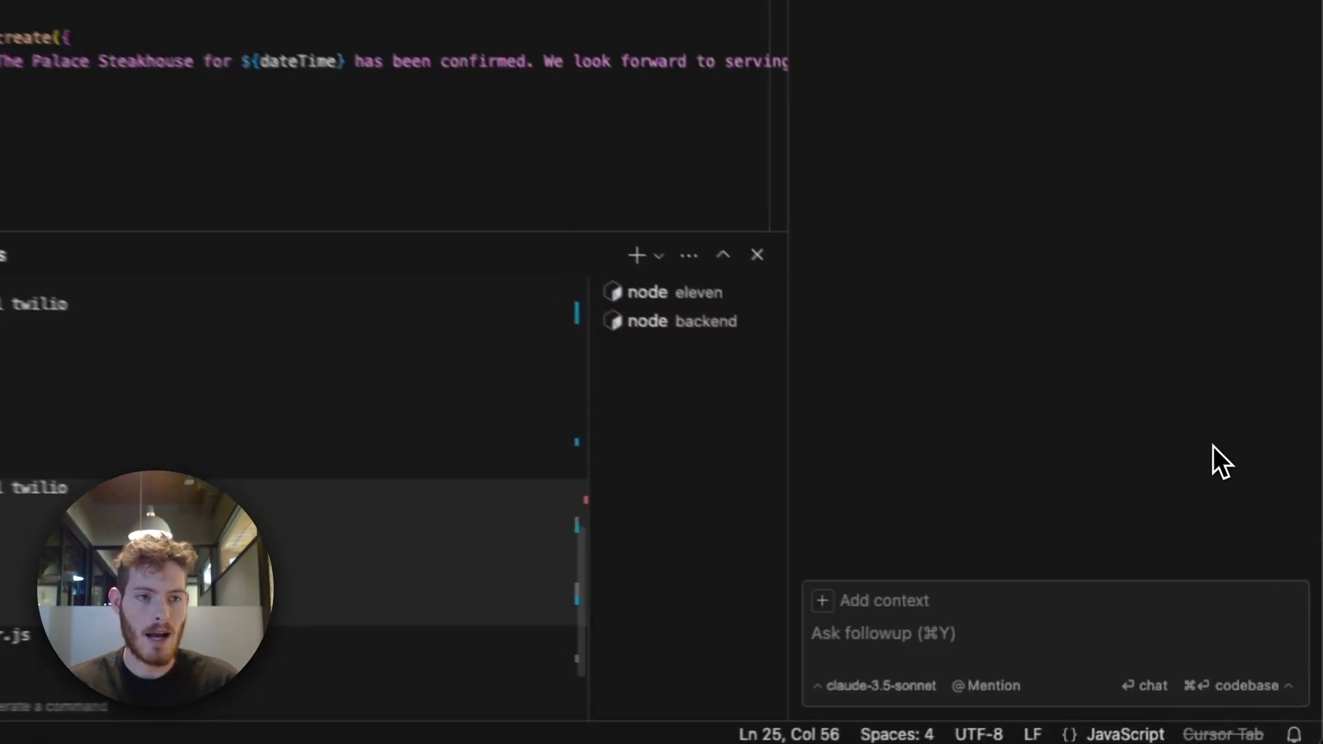
{"action": "scroll", "coordinate": [952, 338], "scroll_direction": "down", "scroll_amount": 3}
{"action": "scroll", "coordinate": [953, 332], "scroll_direction": "down", "scroll_amount": 2}
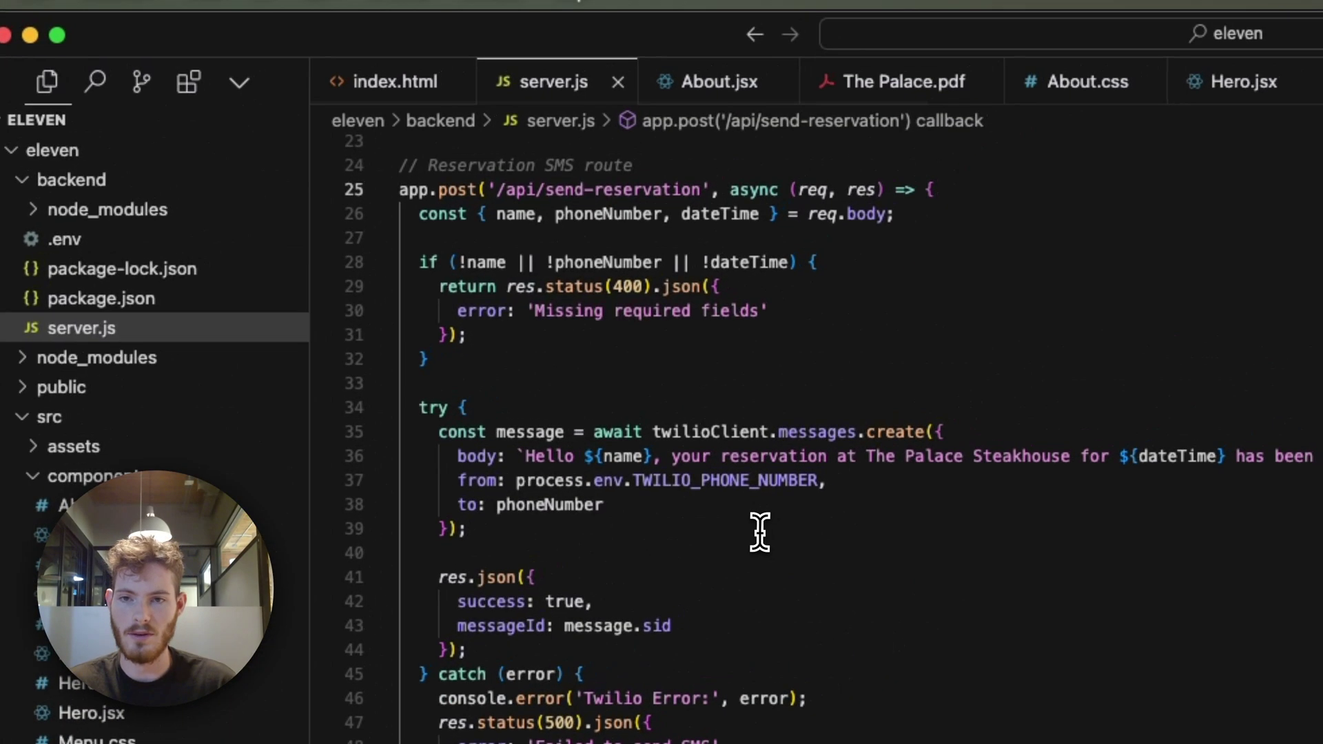
{"action": "left_click_drag", "start_coordinate": [596, 100], "coordinate": [770, 100]}
{"action": "left_click_drag", "start_coordinate": [574, 213], "coordinate": [381, 195]}
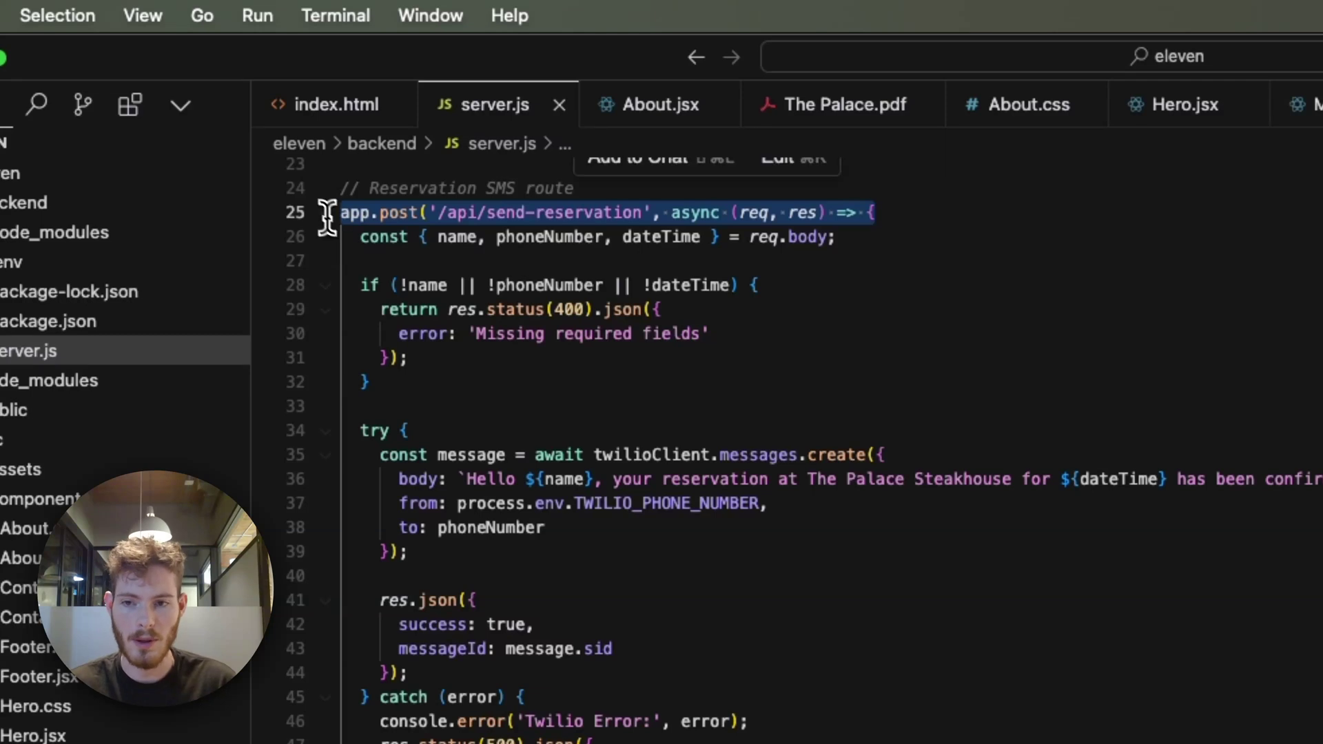
{"action": "left_click", "coordinate": [551, 406]}
{"action": "scroll", "coordinate": [547, 420], "scroll_direction": "down", "scroll_amount": 2}
{"action": "left_click", "coordinate": [818, 460]}
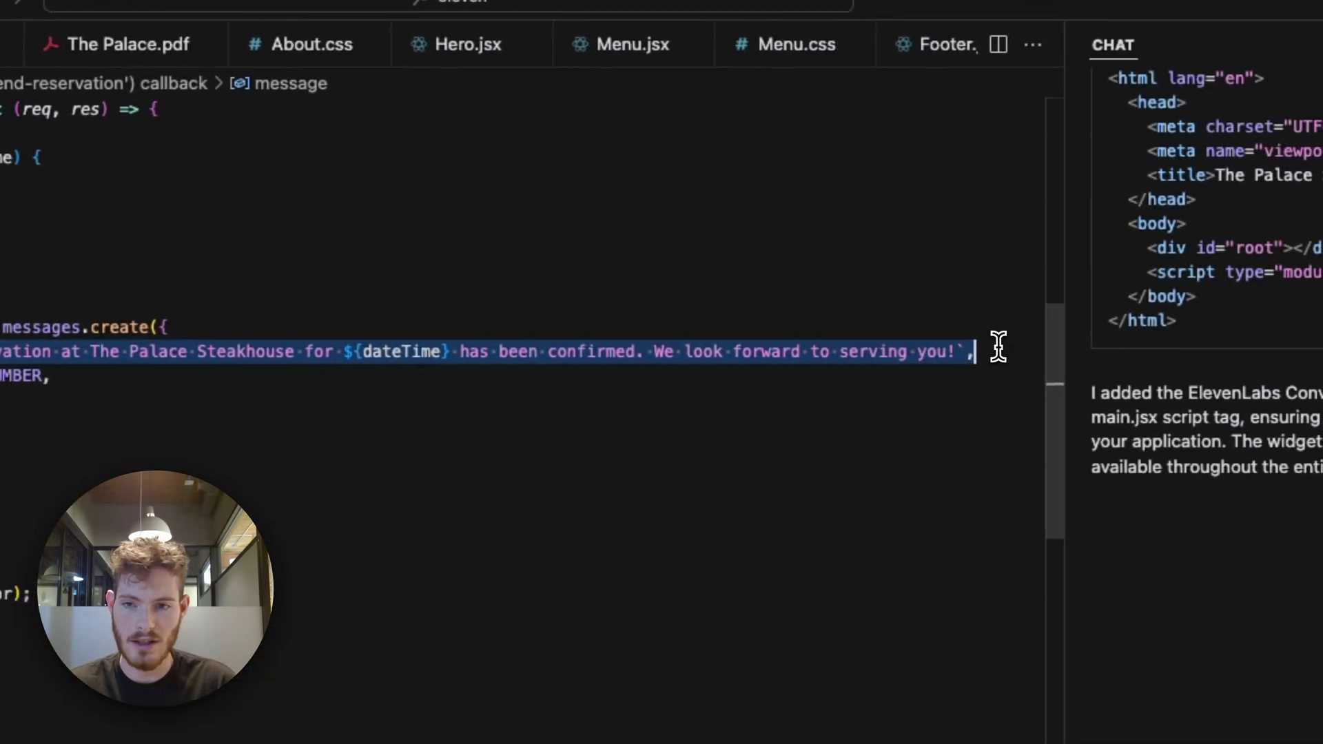
{"action": "left_click_drag", "start_coordinate": [701, 338], "coordinate": [386, 338]}
{"action": "left_click", "coordinate": [528, 395]}
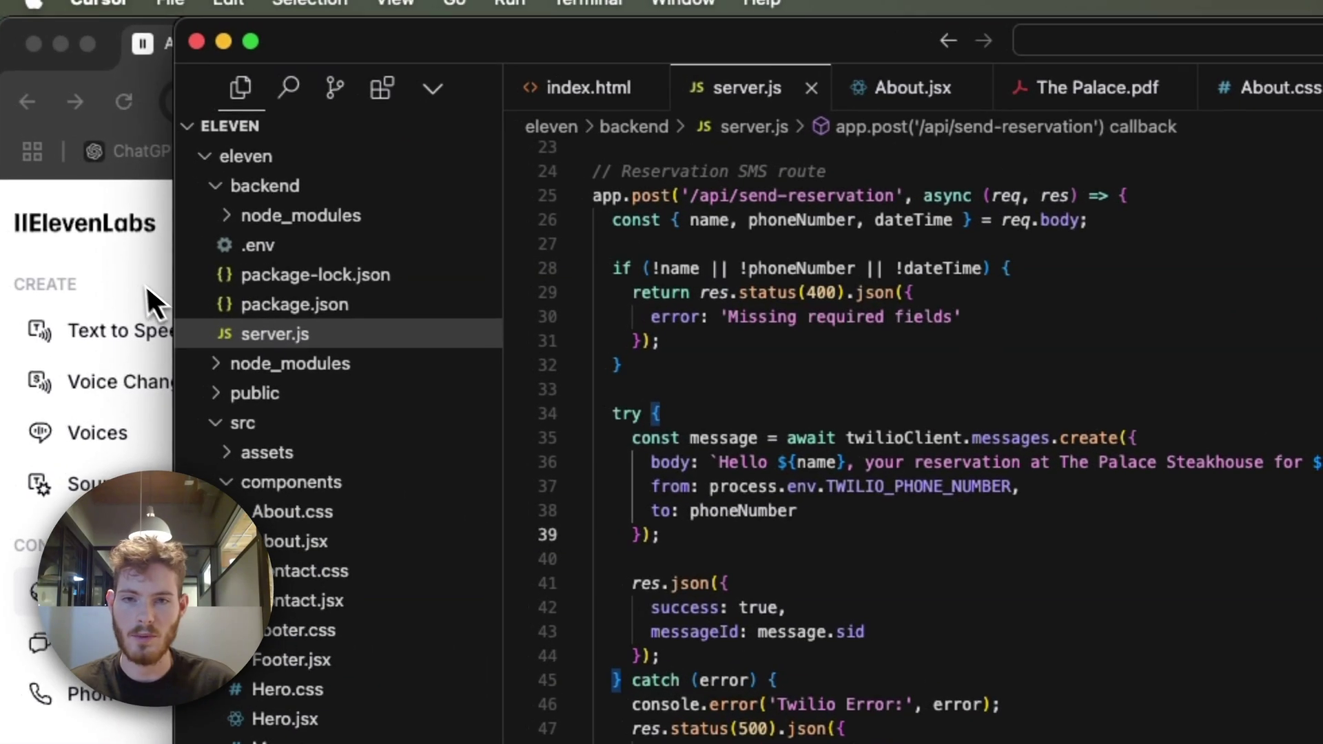
{"action": "left_click", "coordinate": [154, 296]}
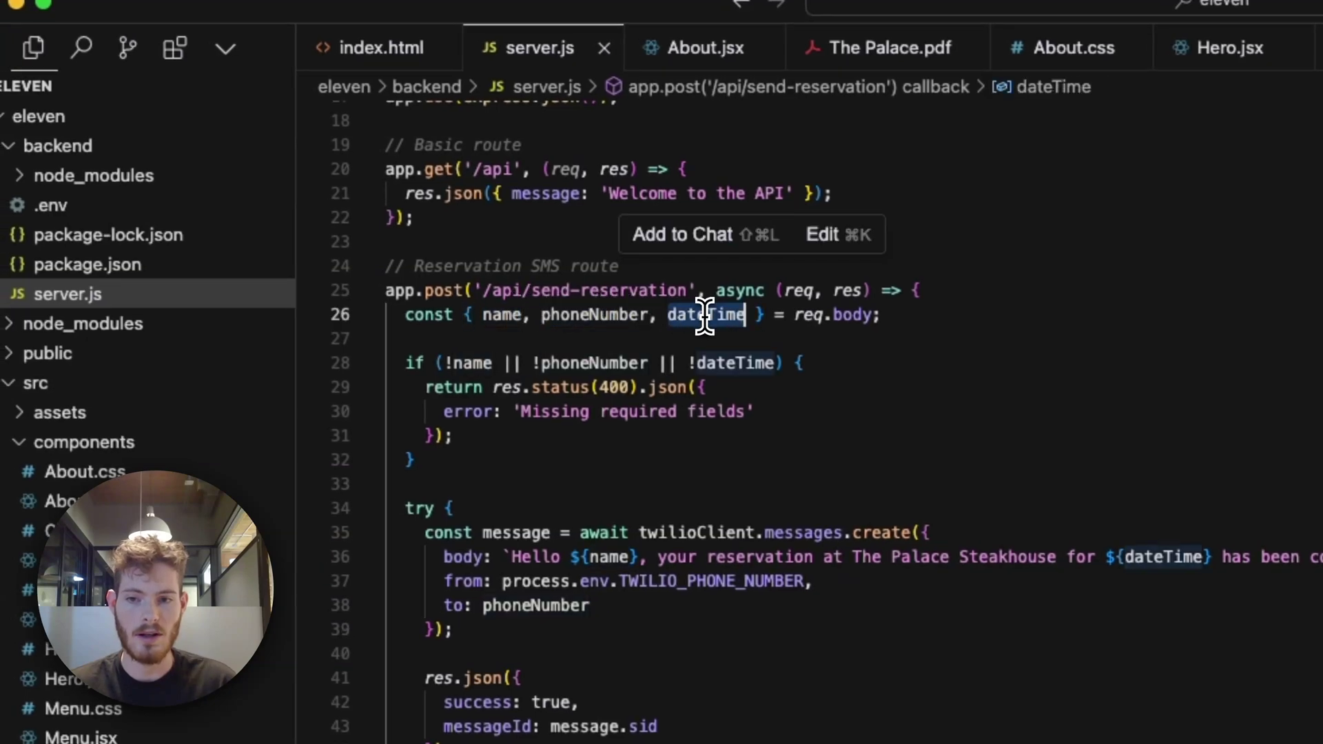
{"action": "scroll", "coordinate": [691, 342], "scroll_direction": "down", "scroll_amount": 4}
{"action": "left_click", "coordinate": [785, 434]}
{"action": "scroll", "coordinate": [785, 434], "scroll_direction": "down", "scroll_amount": 1}
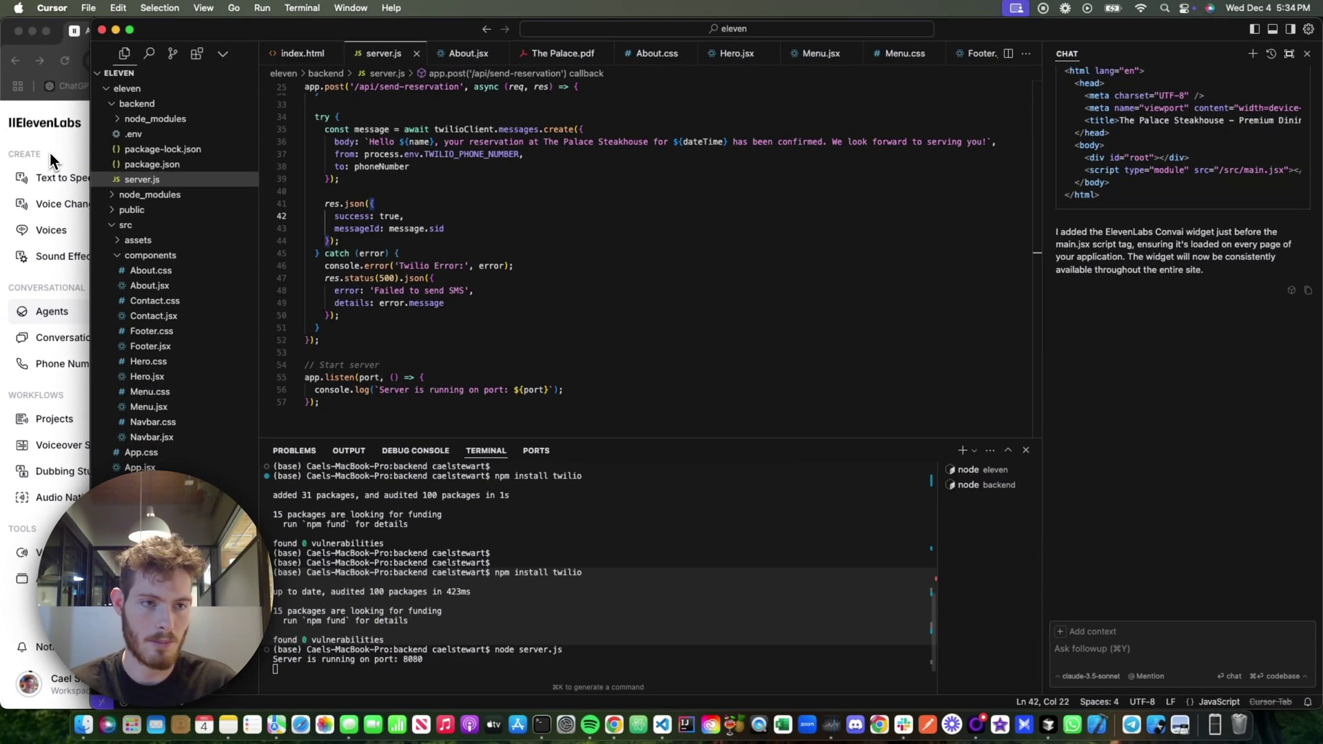
{"action": "scroll", "coordinate": [494, 234], "scroll_direction": "up", "scroll_amount": 1}
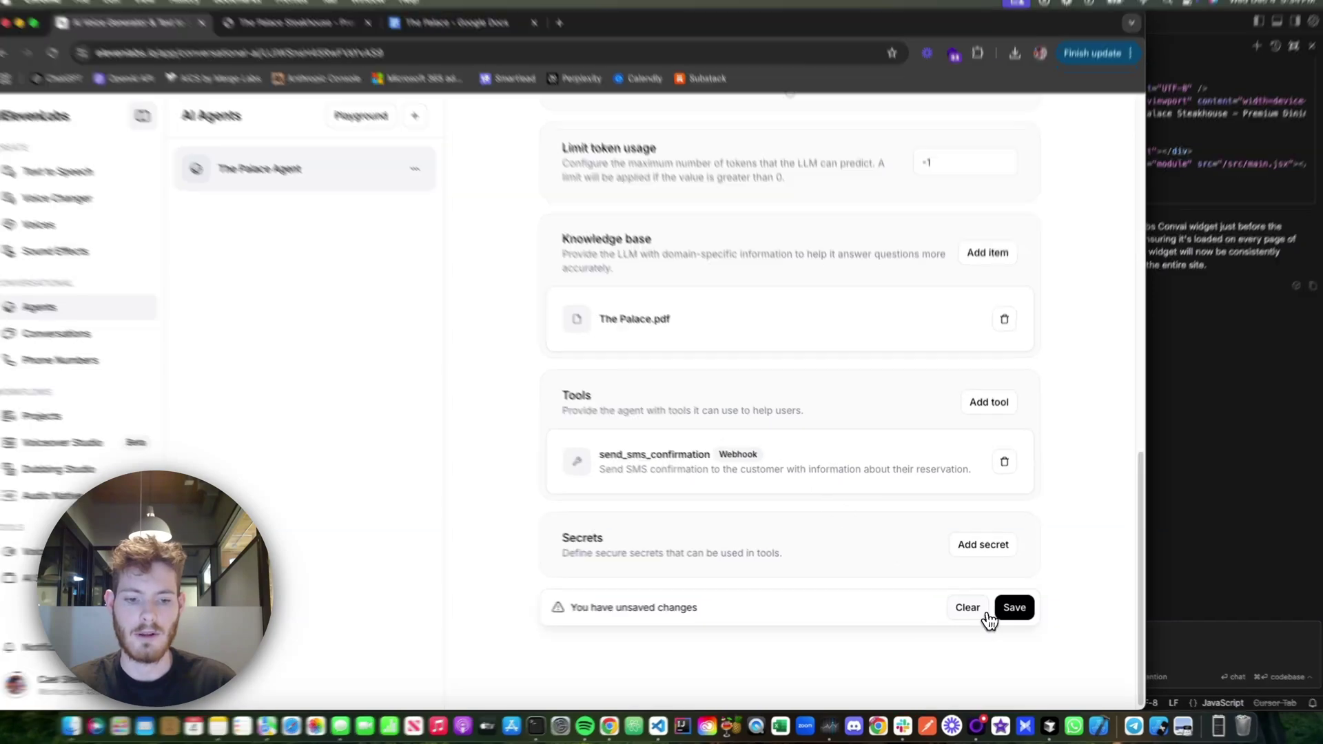
Step: Save pending changes, then preview the Roger voice and keep it as the agent's voice
{"action": "left_click", "coordinate": [1010, 609]}
{"action": "scroll", "coordinate": [610, 370], "scroll_direction": "up", "scroll_amount": 15}
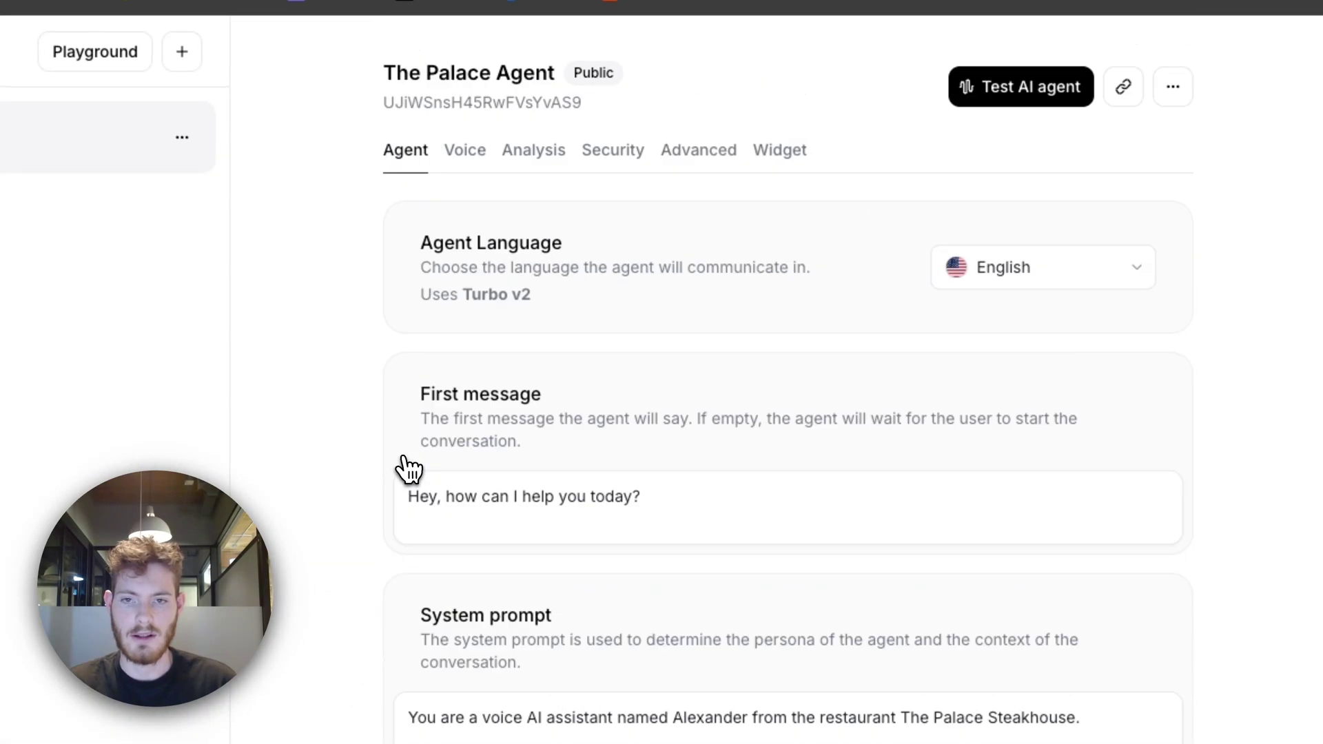
{"action": "left_click", "coordinate": [463, 214]}
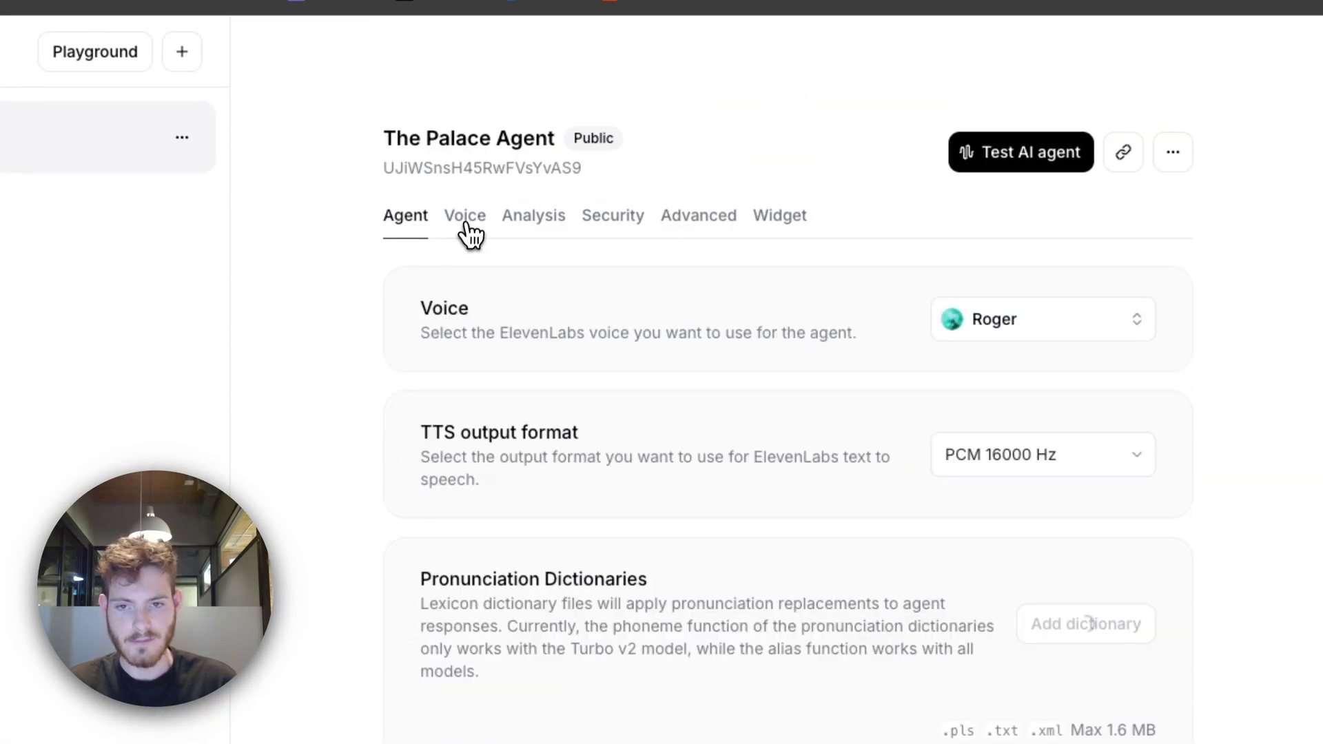
{"action": "left_click", "coordinate": [1004, 310]}
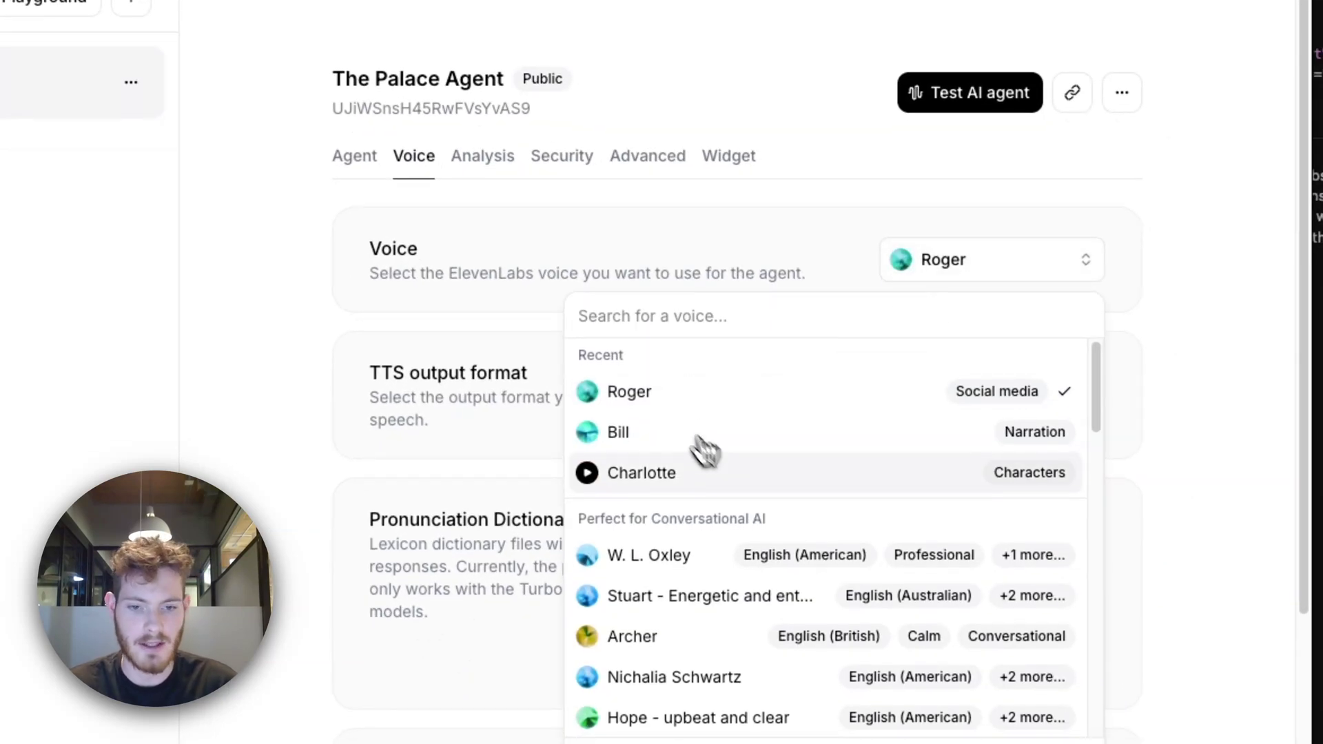
{"action": "scroll", "coordinate": [756, 487], "scroll_direction": "down", "scroll_amount": 10}
{"action": "scroll", "coordinate": [755, 488], "scroll_direction": "down", "scroll_amount": 3}
{"action": "scroll", "coordinate": [753, 487], "scroll_direction": "up", "scroll_amount": 15}
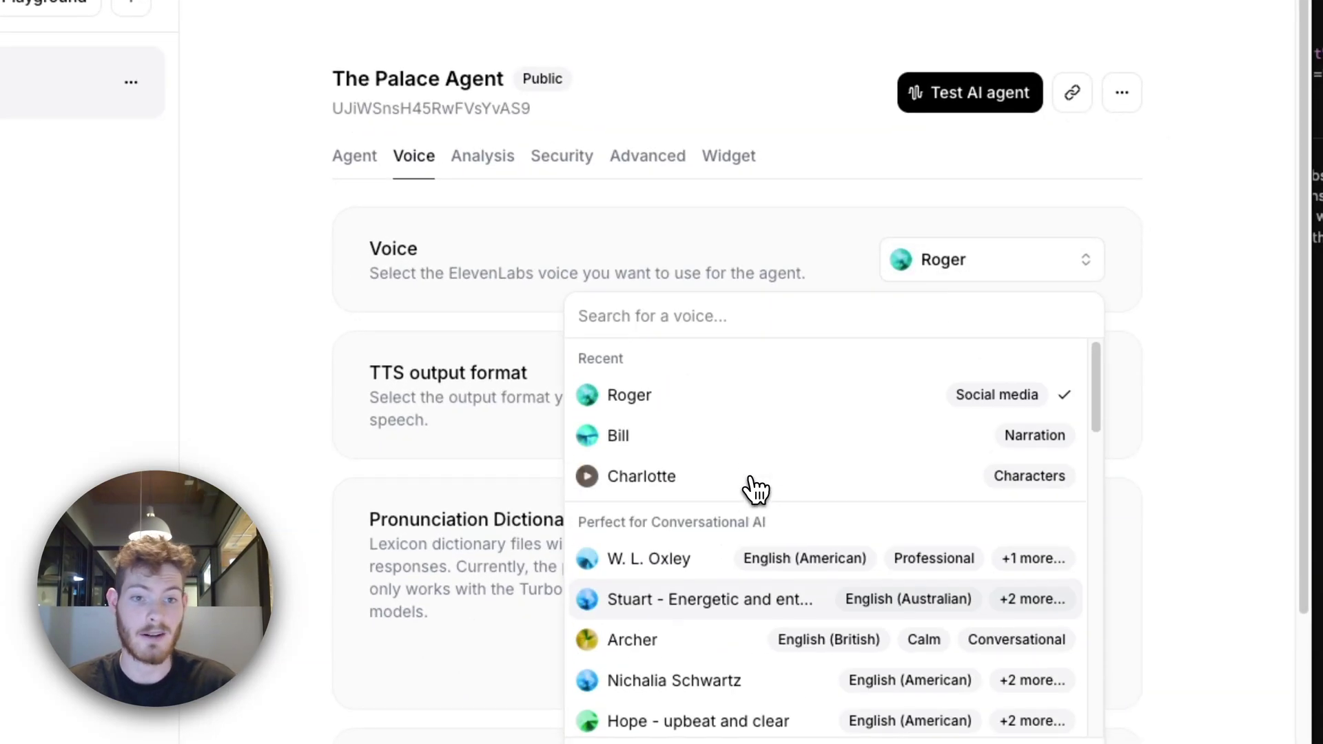
{"action": "left_click", "coordinate": [587, 396]}
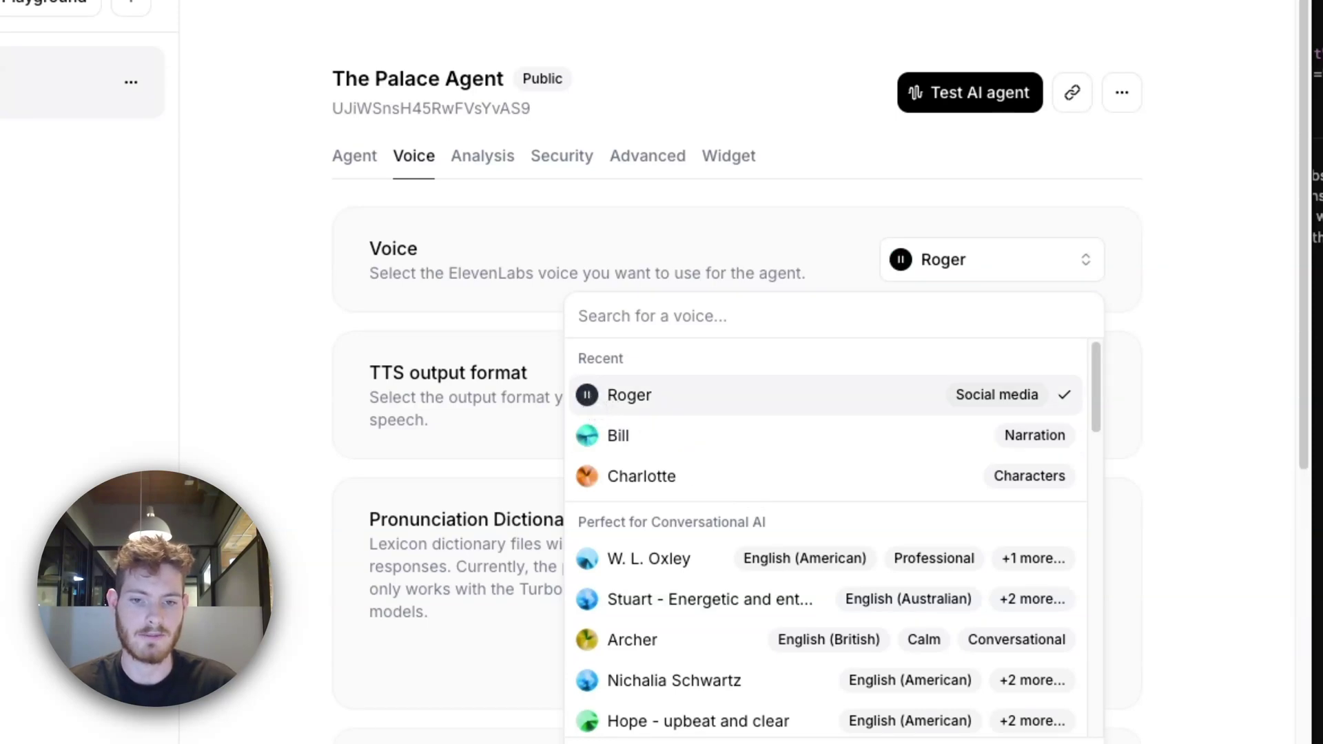
{"action": "left_click", "coordinate": [493, 398]}
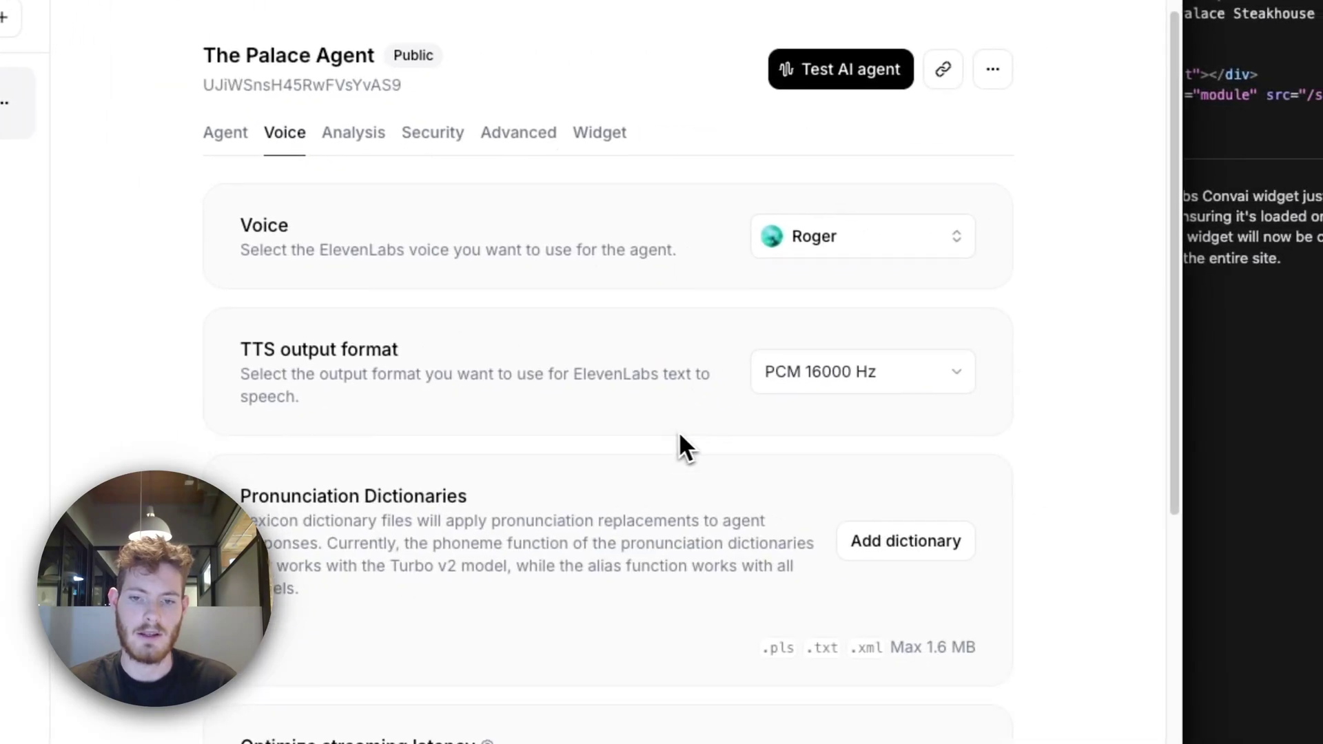
Step: Look over the voice sliders, then open the agent's Analysis tab
{"action": "scroll", "coordinate": [758, 365], "scroll_direction": "down", "scroll_amount": 8}
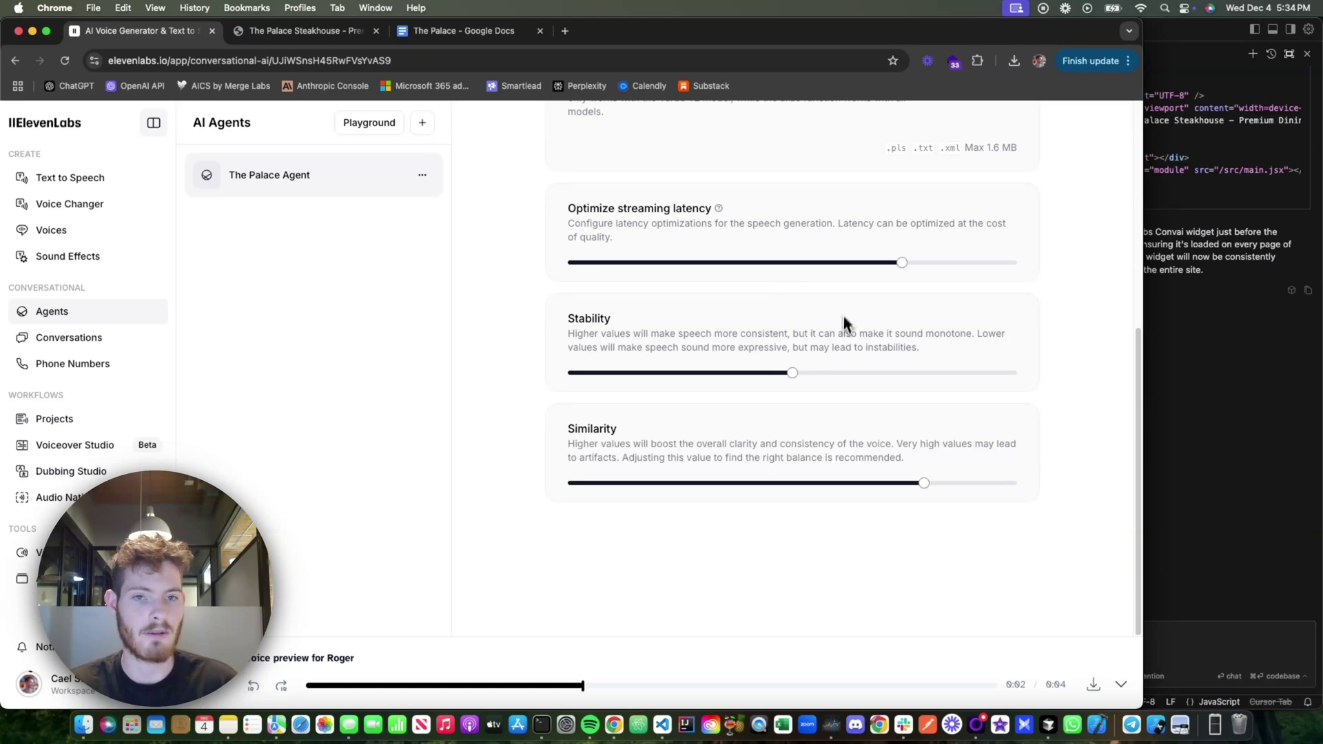
{"action": "scroll", "coordinate": [689, 358], "scroll_direction": "up", "scroll_amount": 1}
{"action": "scroll", "coordinate": [686, 359], "scroll_direction": "up", "scroll_amount": 10}
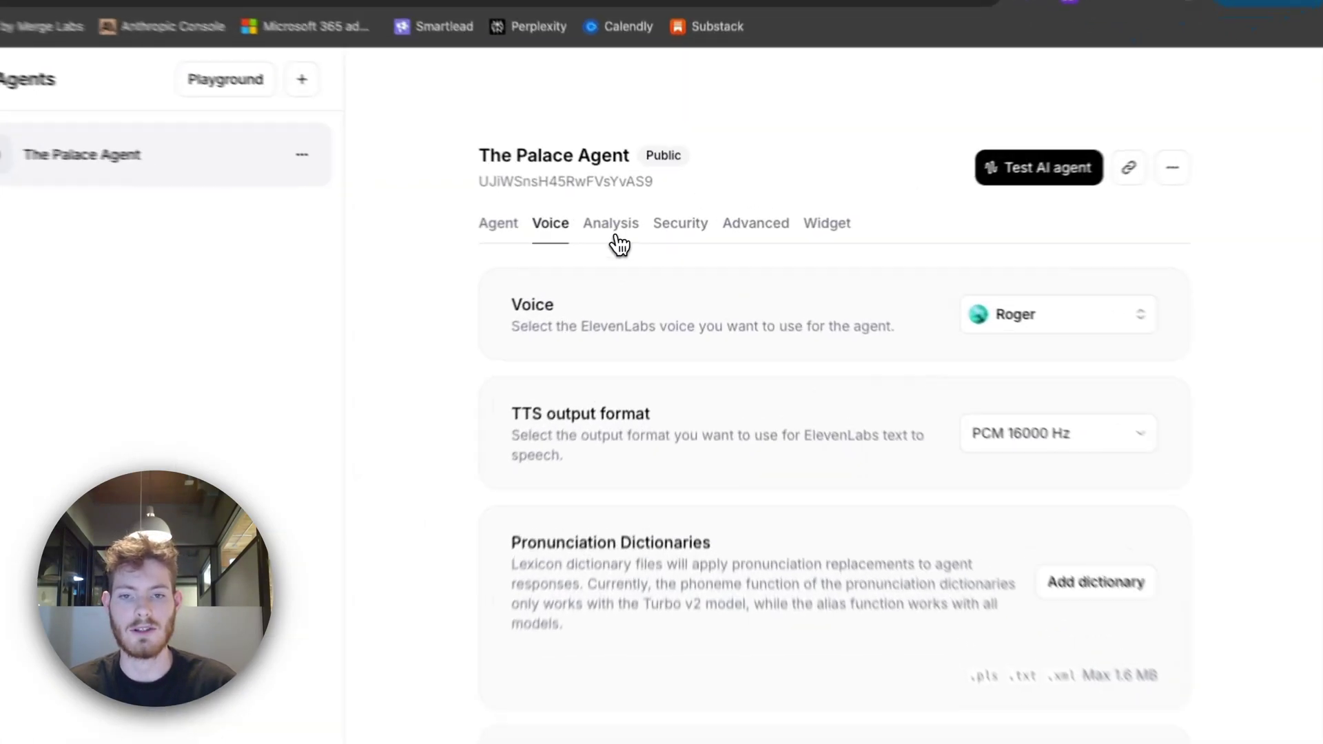
{"action": "left_click", "coordinate": [634, 222]}
{"action": "scroll", "coordinate": [585, 275], "scroll_direction": "down", "scroll_amount": 1}
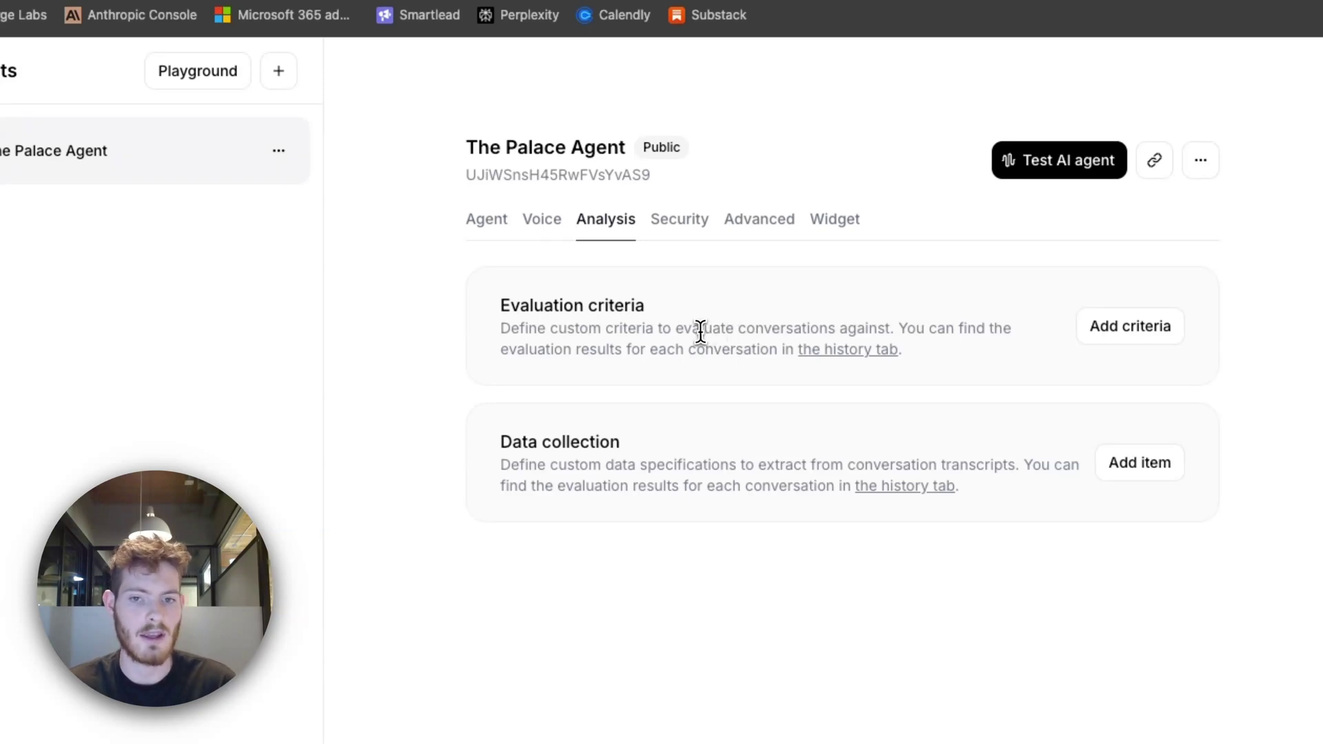
{"action": "left_click_drag", "start_coordinate": [700, 329], "coordinate": [551, 342]}
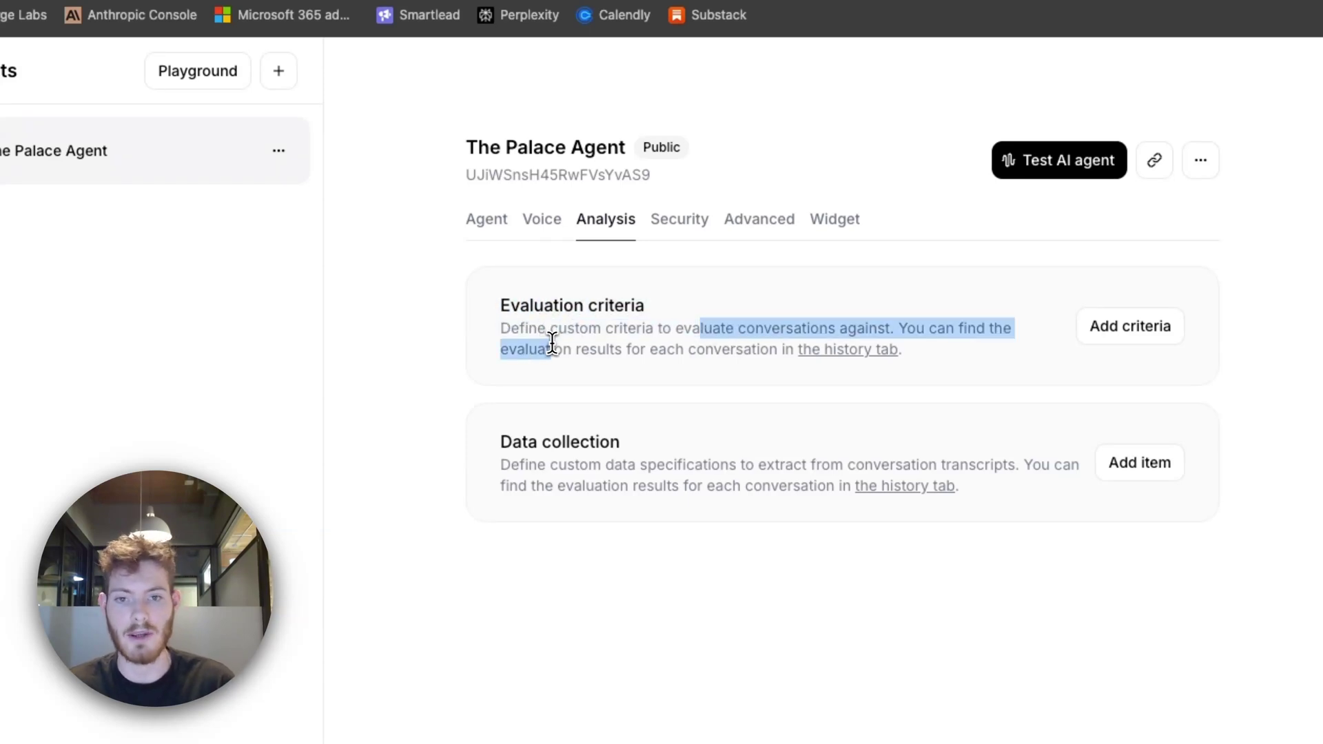
{"action": "left_click", "coordinate": [569, 339]}
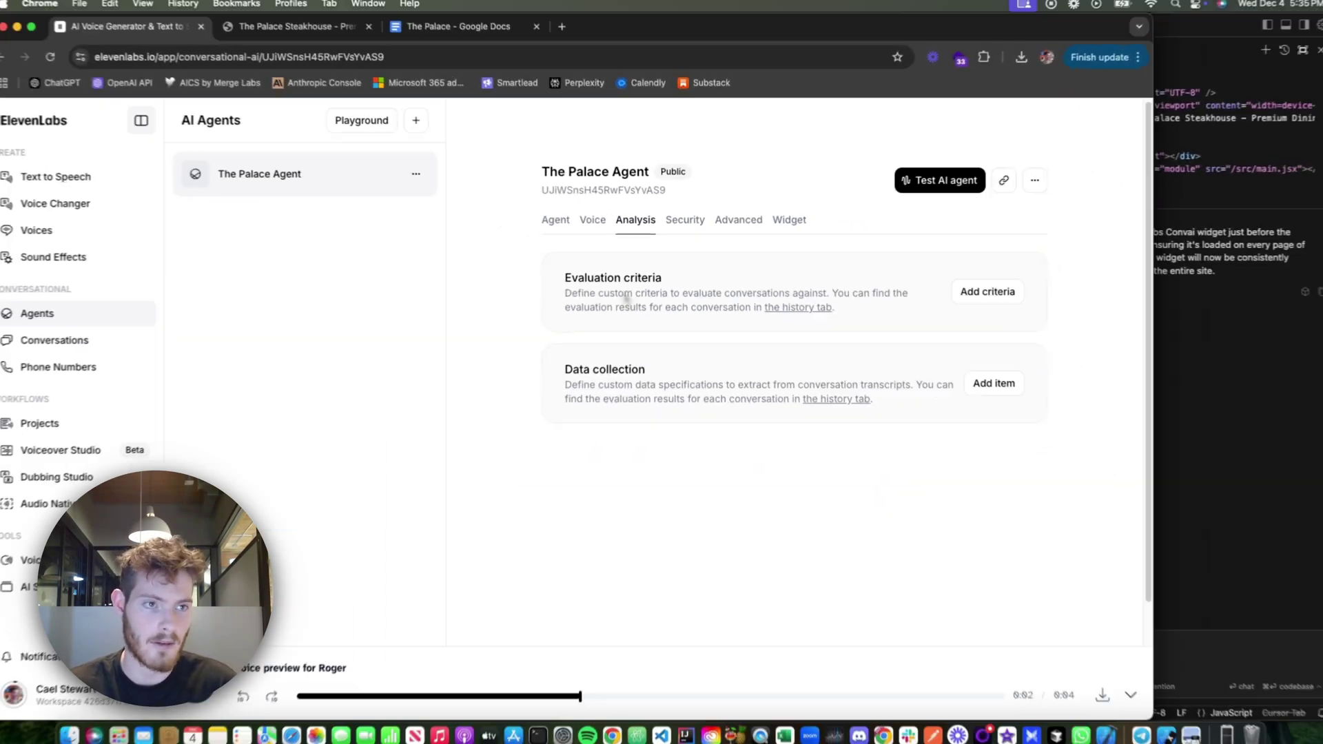
{"action": "left_click_drag", "start_coordinate": [831, 306], "coordinate": [570, 277]}
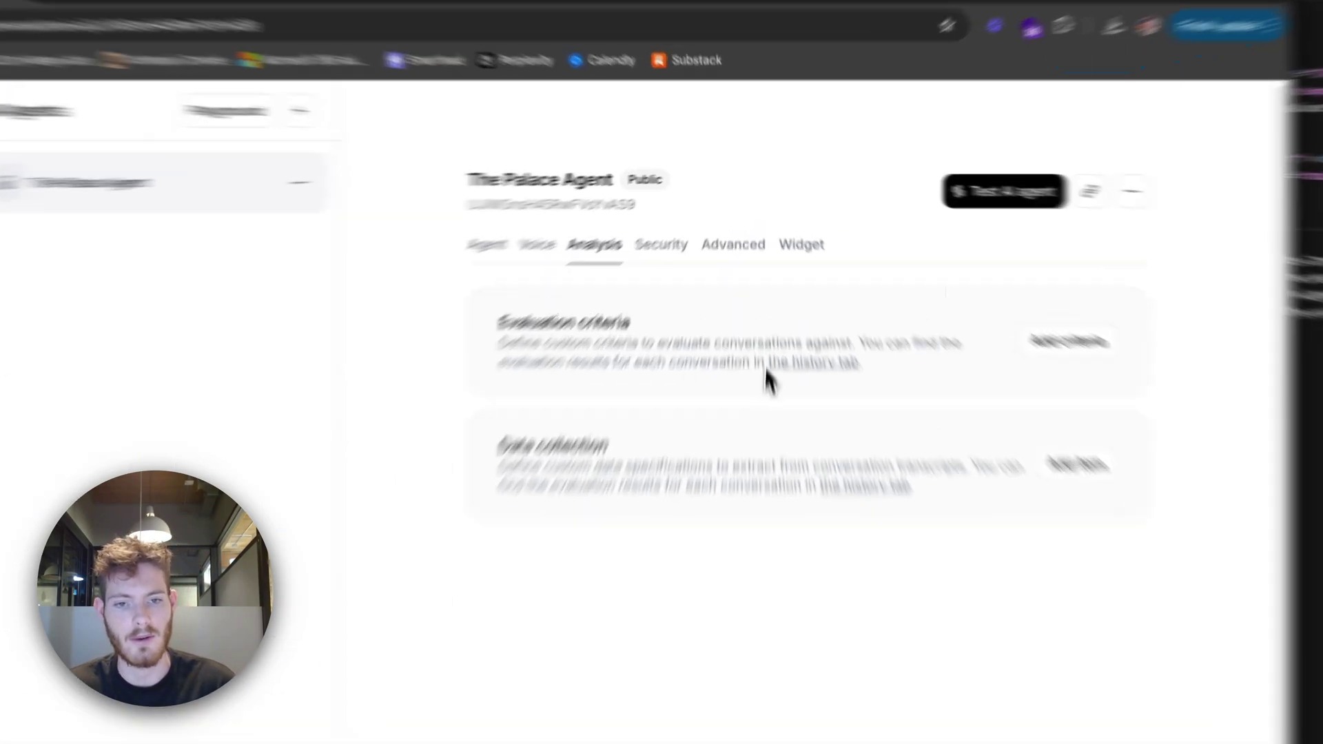
{"action": "left_click", "coordinate": [418, 435]}
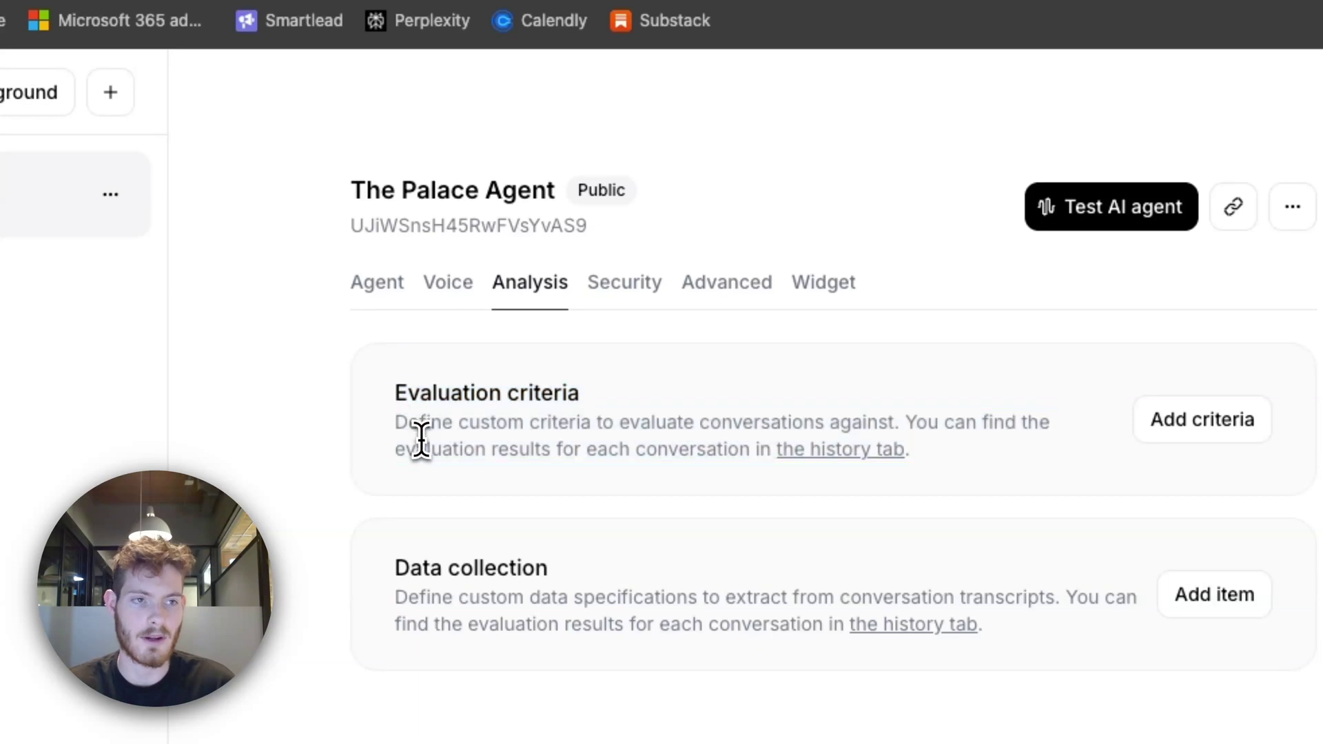
Step: Review the Security and Advanced settings, then copy the Widget tab's embed code
{"action": "left_click", "coordinate": [639, 291]}
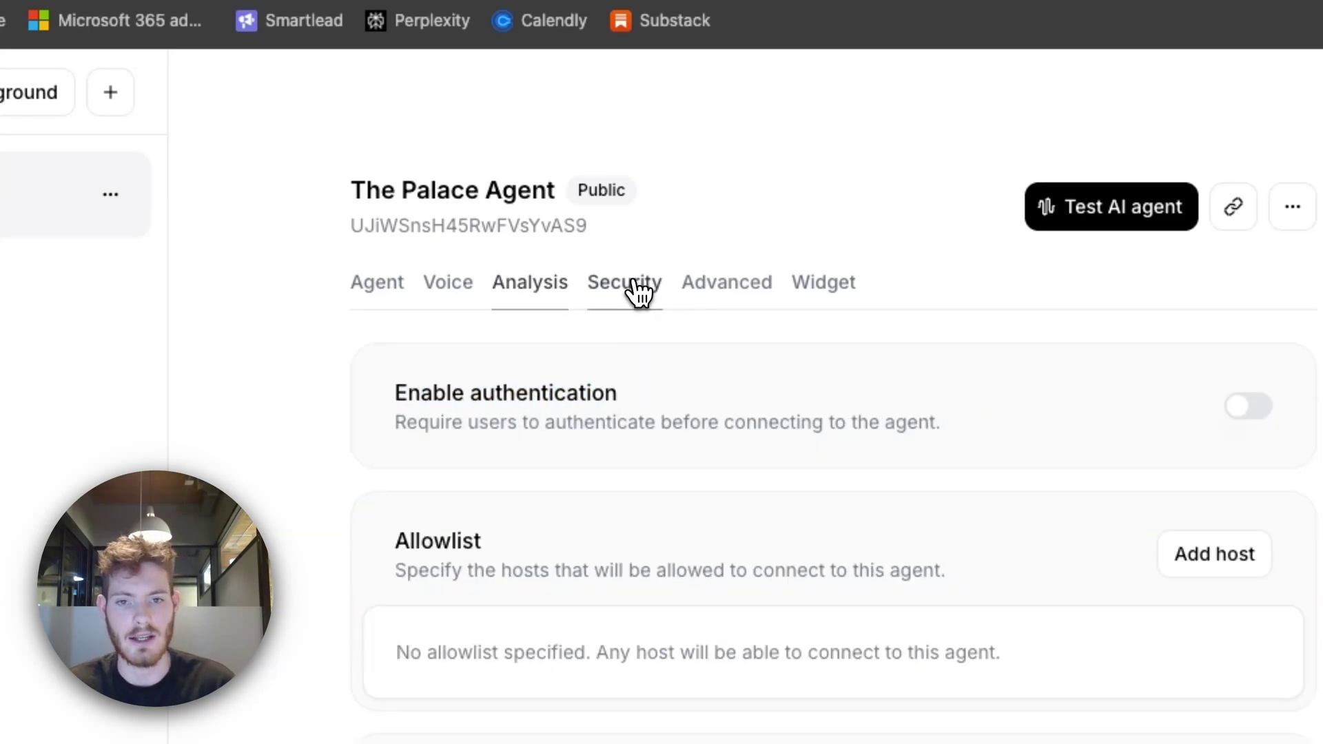
{"action": "scroll", "coordinate": [627, 370], "scroll_direction": "down", "scroll_amount": 5}
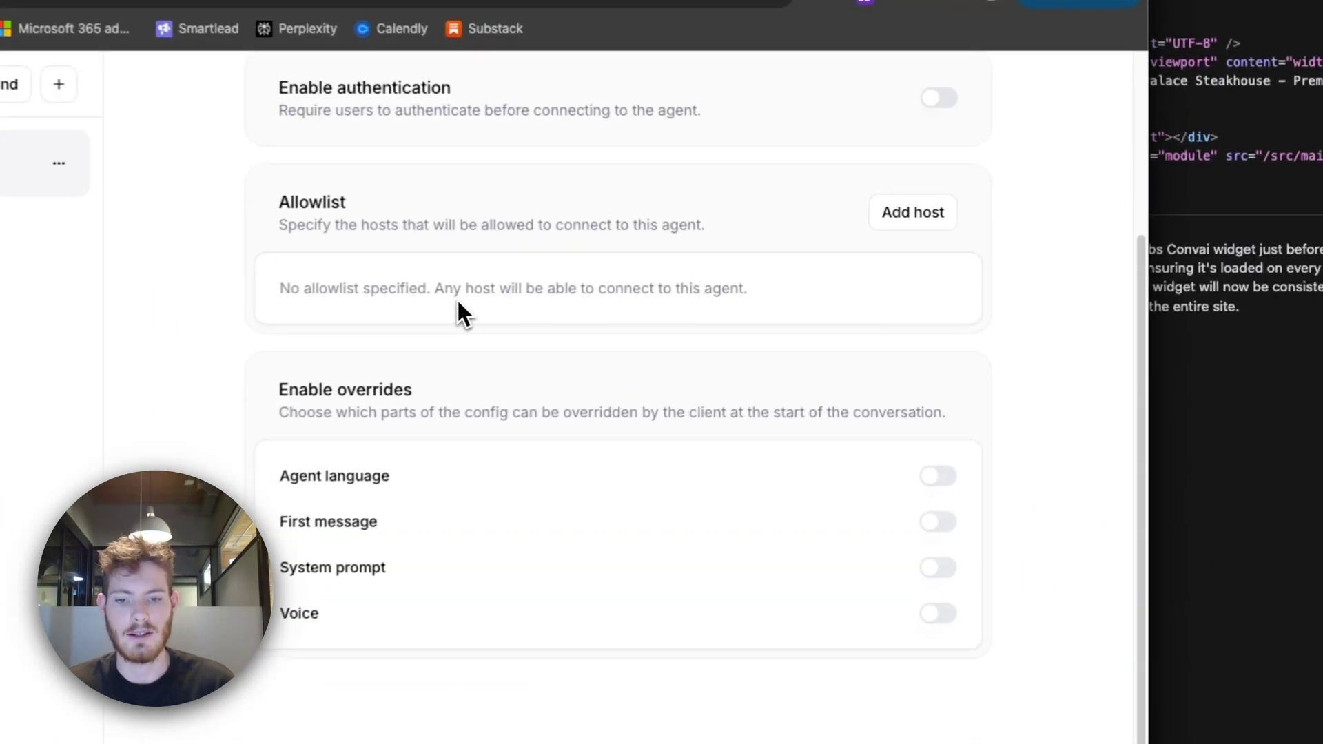
{"action": "scroll", "coordinate": [456, 297], "scroll_direction": "up", "scroll_amount": 3}
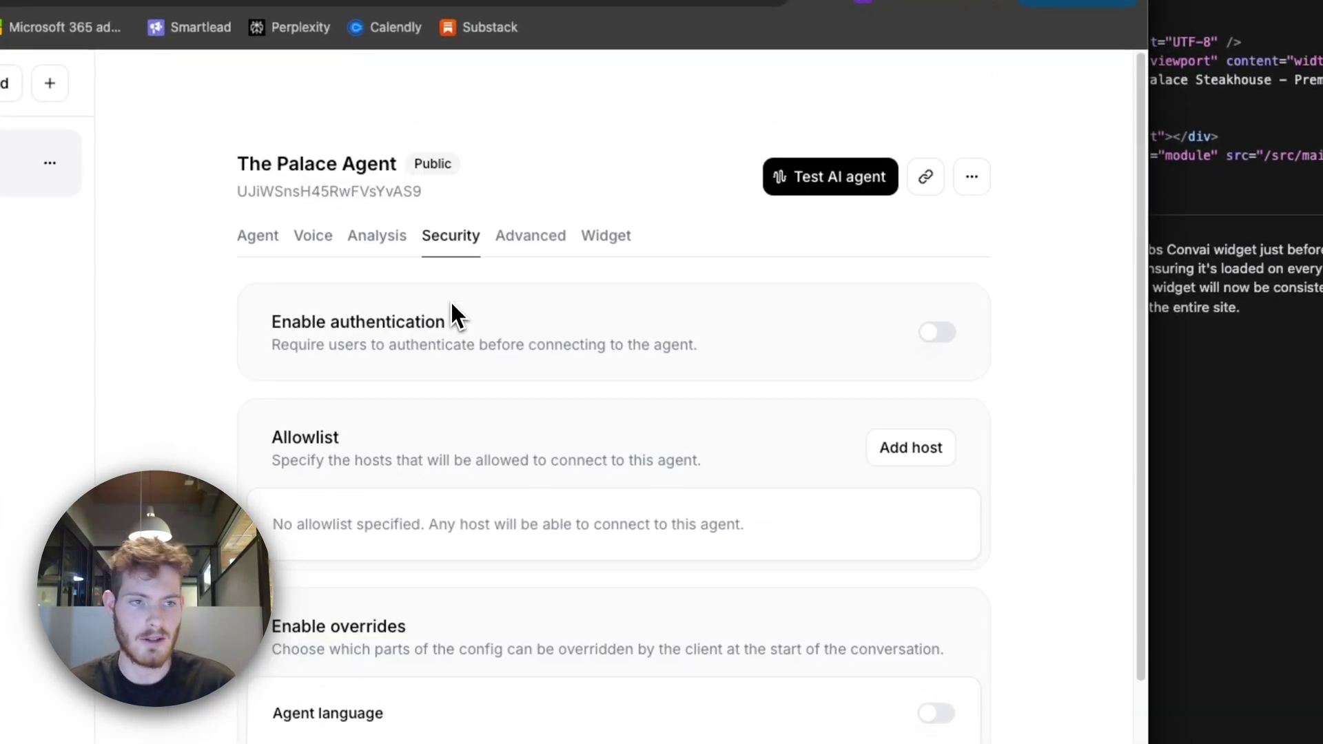
{"action": "left_click", "coordinate": [543, 238]}
{"action": "scroll", "coordinate": [509, 282], "scroll_direction": "down", "scroll_amount": 5}
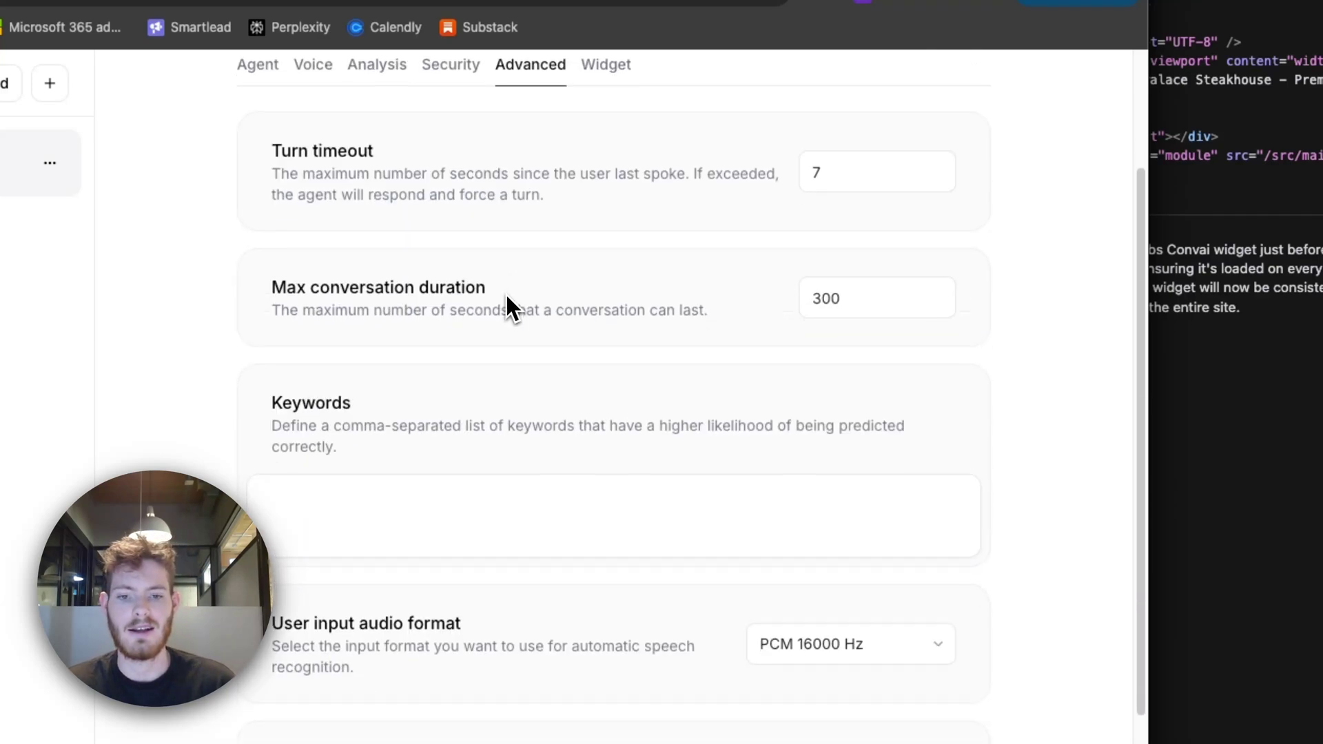
{"action": "scroll", "coordinate": [502, 319], "scroll_direction": "up", "scroll_amount": 5}
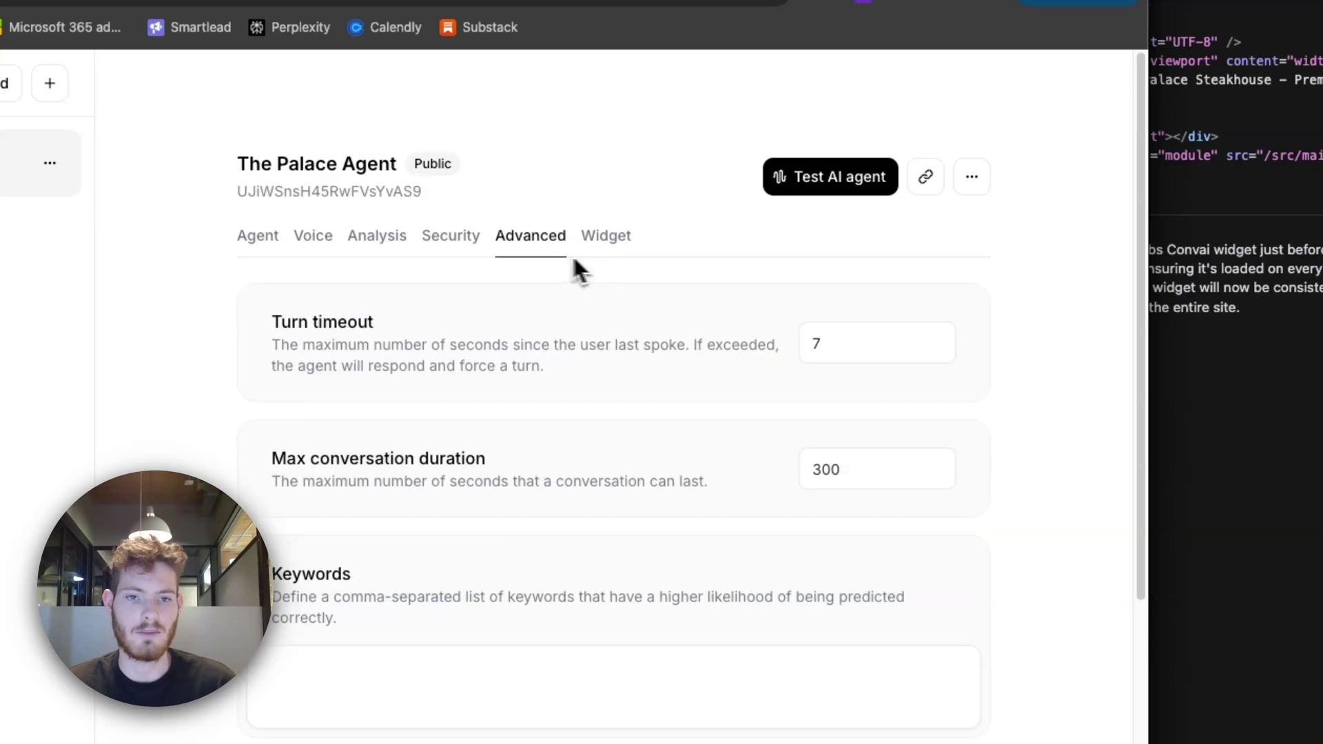
{"action": "left_click", "coordinate": [610, 252]}
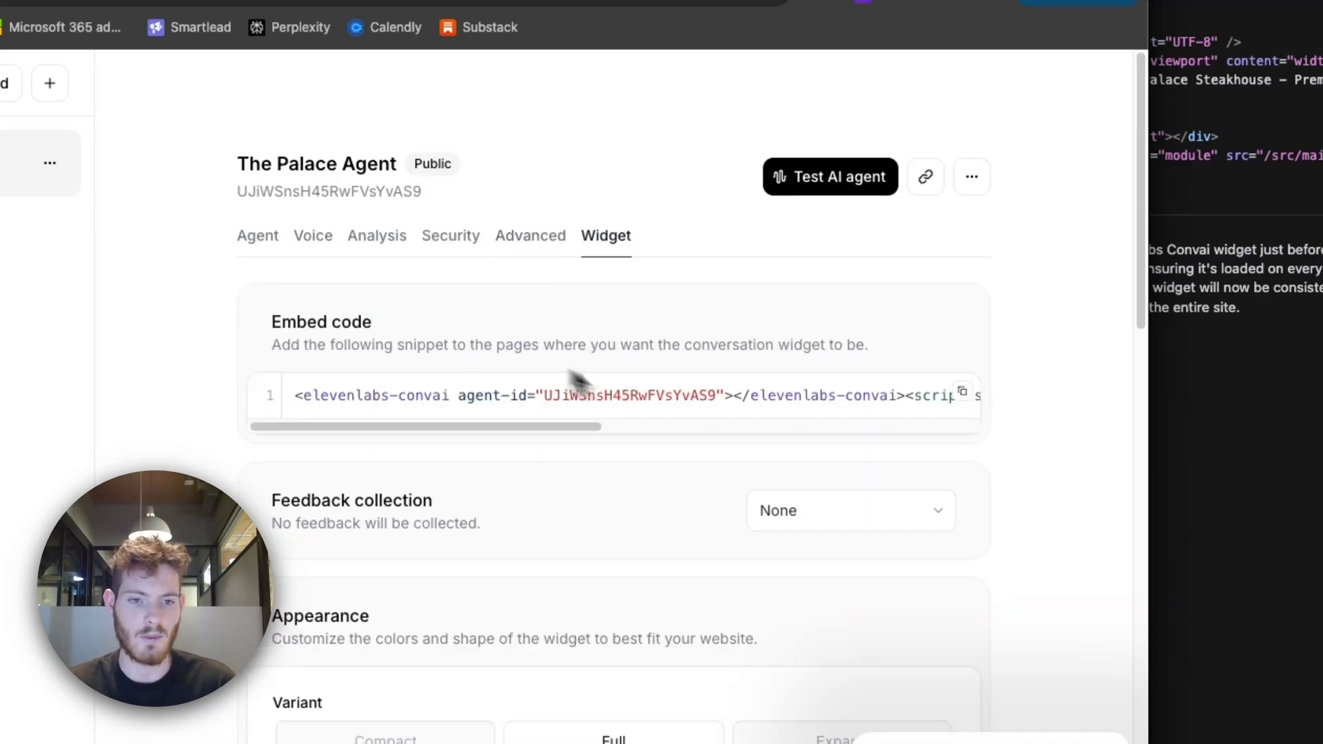
{"action": "left_click", "coordinate": [967, 394]}
Step: In Cursor's index.html, try replacing widget lines 10–11 with the copied snippet, then undo it
{"action": "left_click", "coordinate": [1190, 450]}
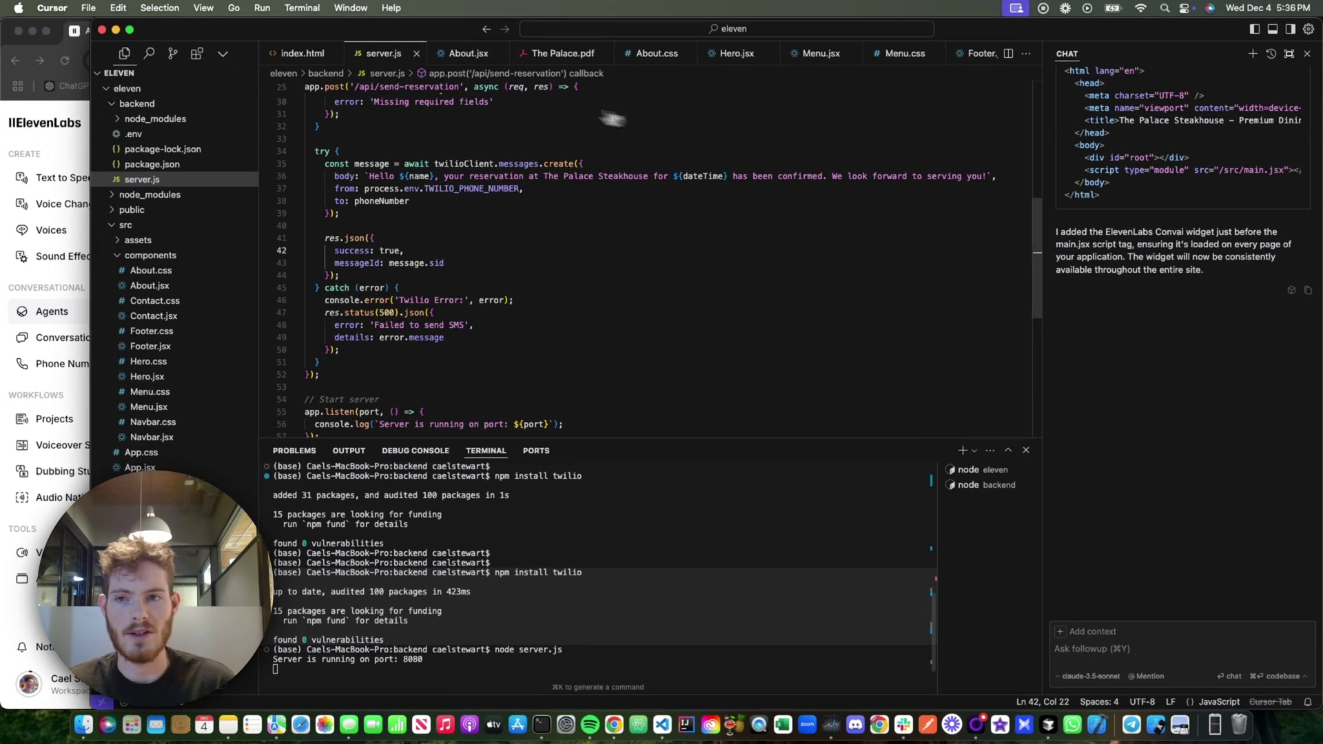
{"action": "left_click", "coordinate": [303, 53]}
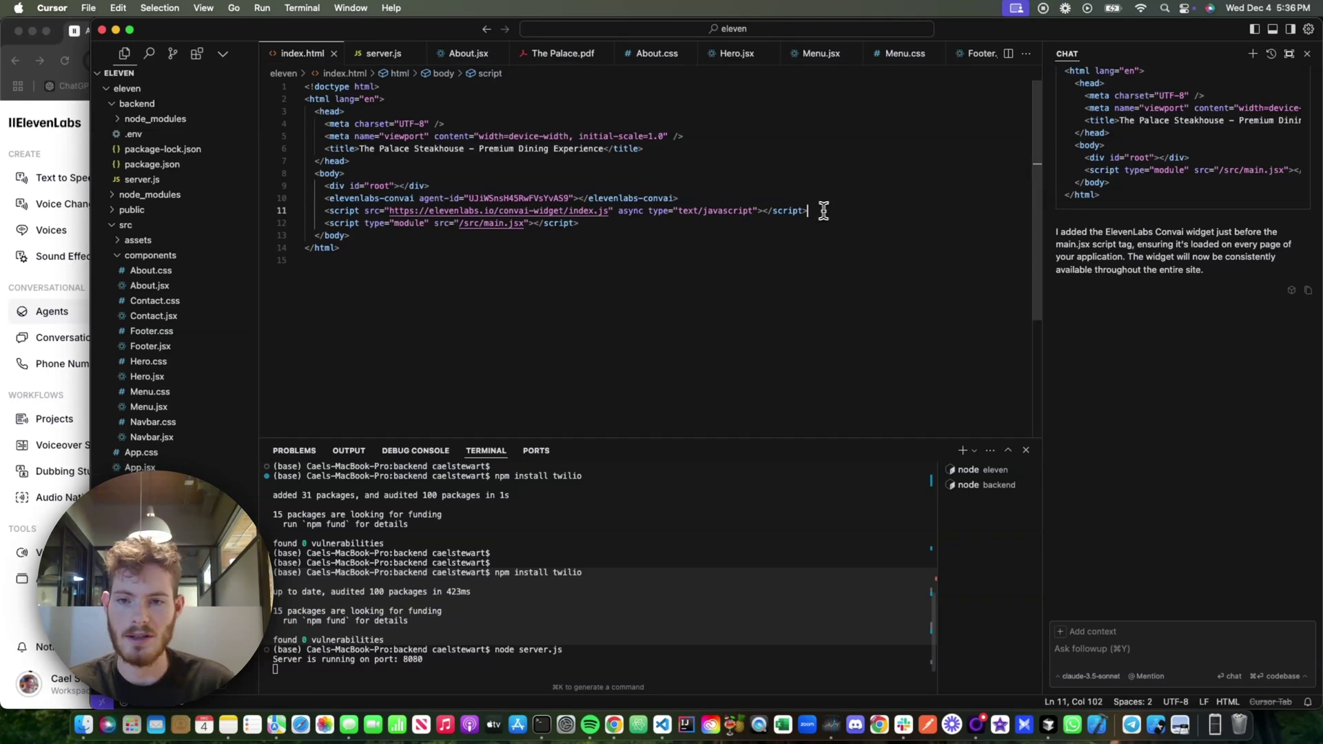
{"action": "left_click_drag", "start_coordinate": [824, 210], "coordinate": [325, 198]}
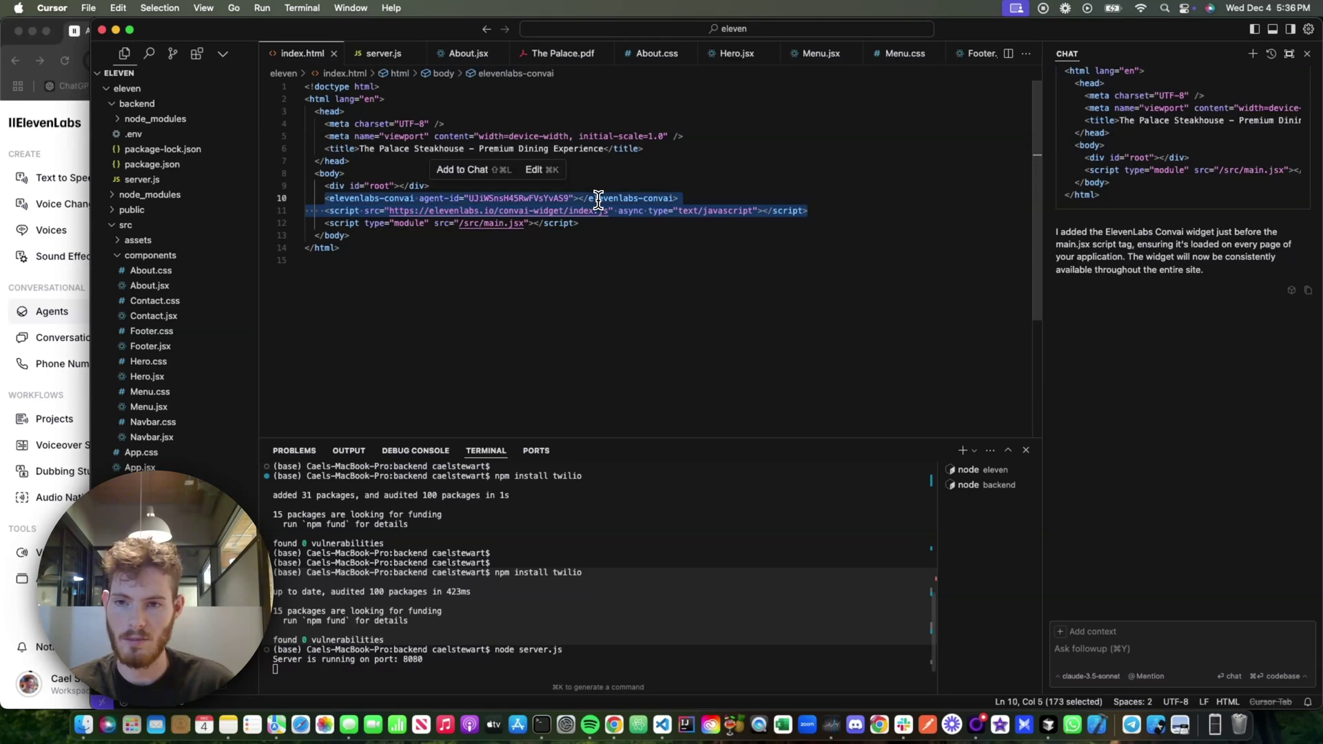
{"action": "key", "text": "super+v"}
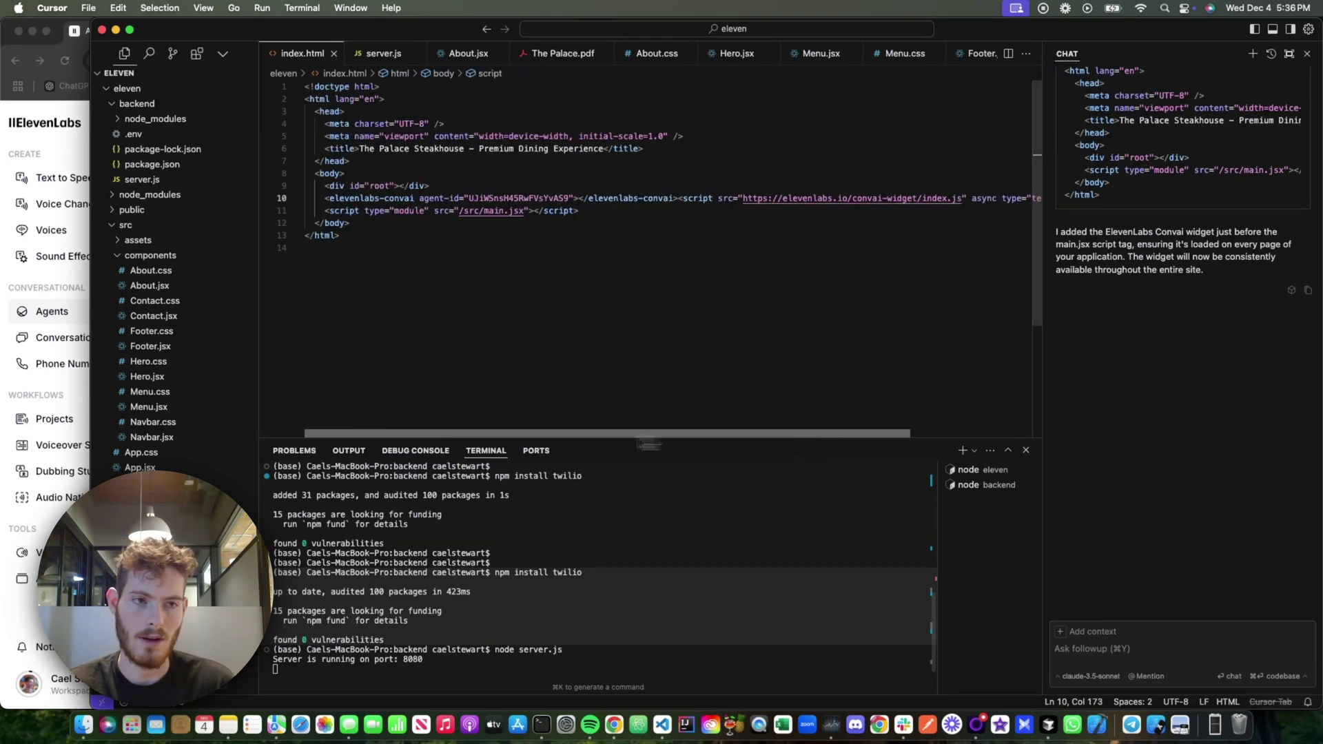
{"action": "key", "text": "super+z"}
{"action": "left_click", "coordinate": [803, 206]}
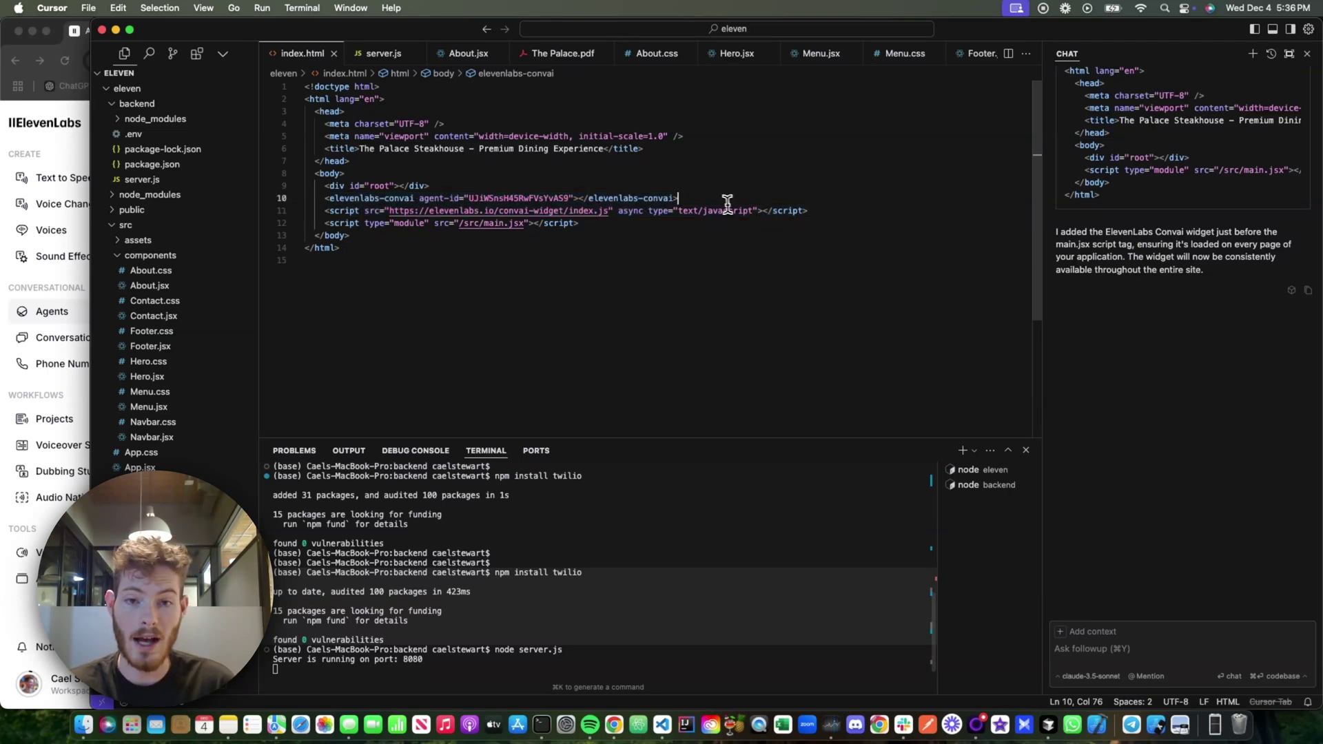
Step: Try pasting the snippet on new lines at the file's end, then undo, keeping the original embed
{"action": "left_click_drag", "start_coordinate": [810, 211], "coordinate": [255, 196]}
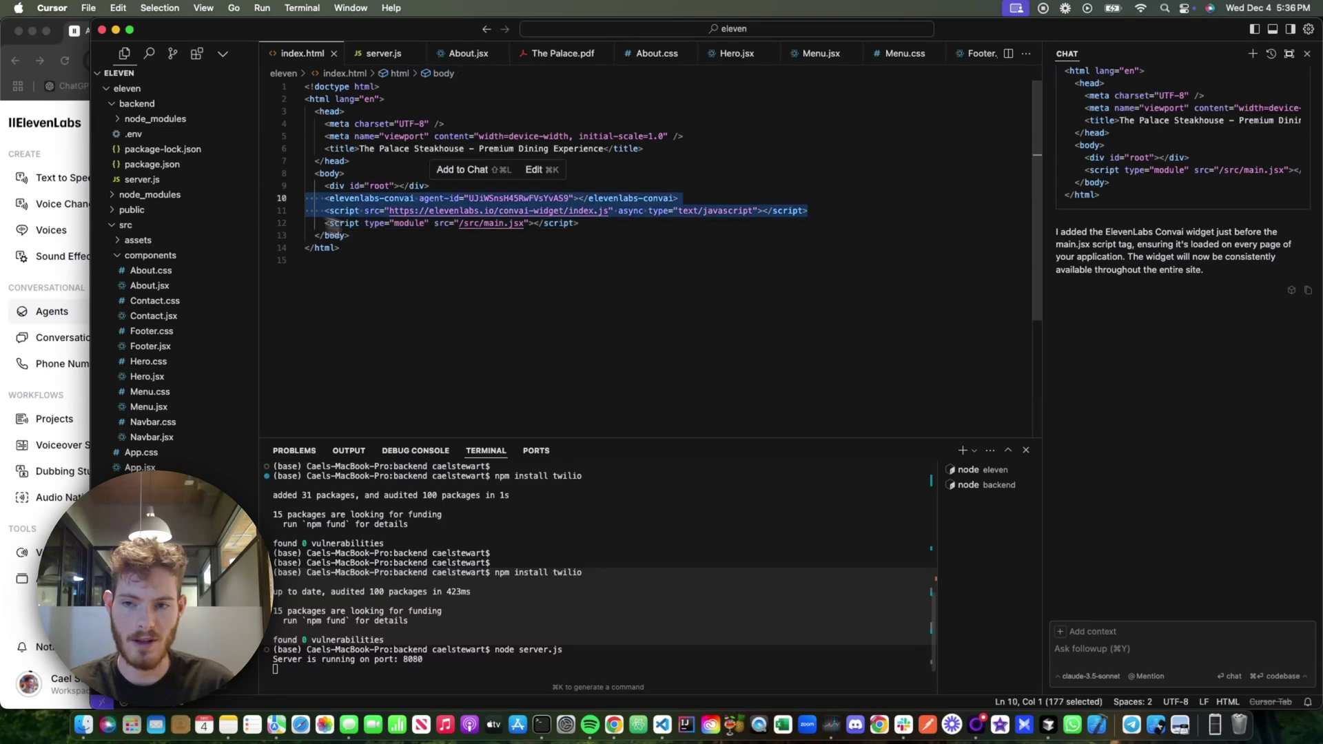
{"action": "left_click", "coordinate": [468, 267]}
{"action": "key", "text": "Return"}
{"action": "key", "text": "Return"}
{"action": "key", "text": "super+v"}
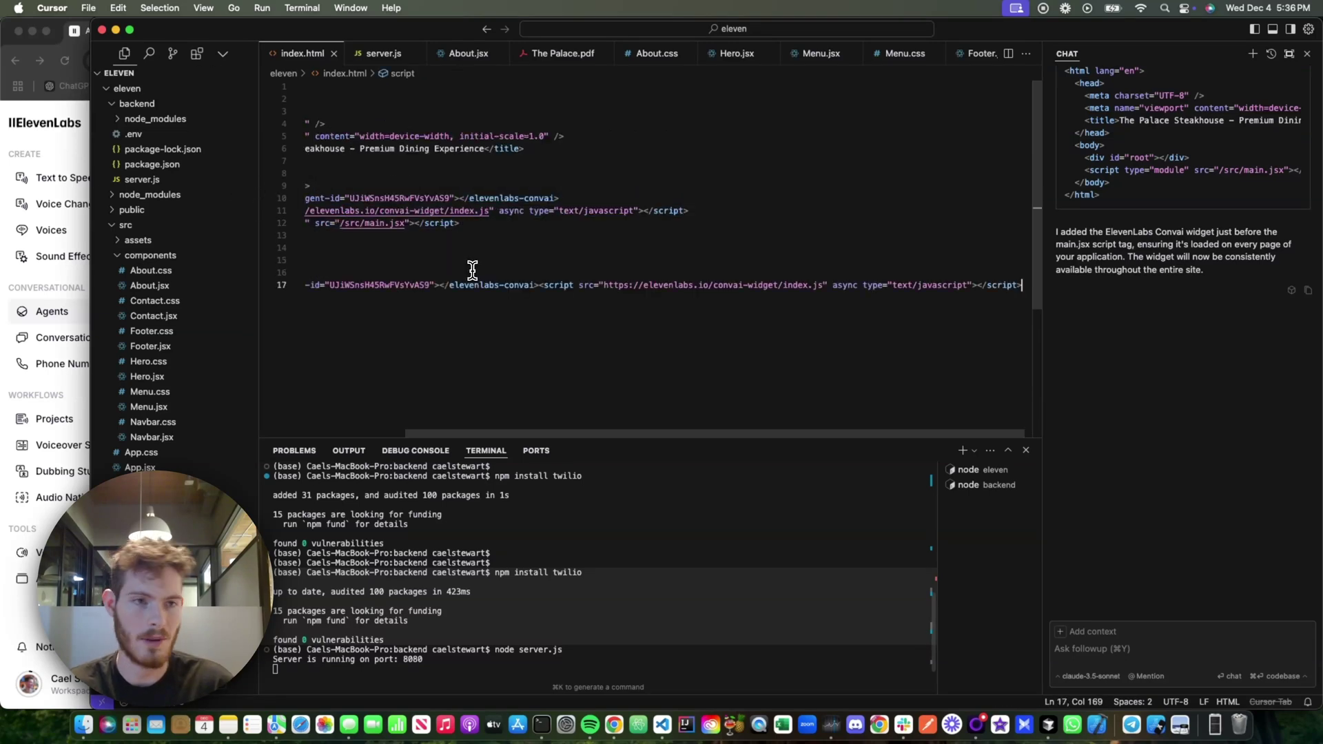
{"action": "key", "text": "super+z"}
Step: Start a voice call from the widget on the localhost:5173 Palace Steakhouse site, then return to ElevenLabs
{"action": "key", "text": "super+Tab"}
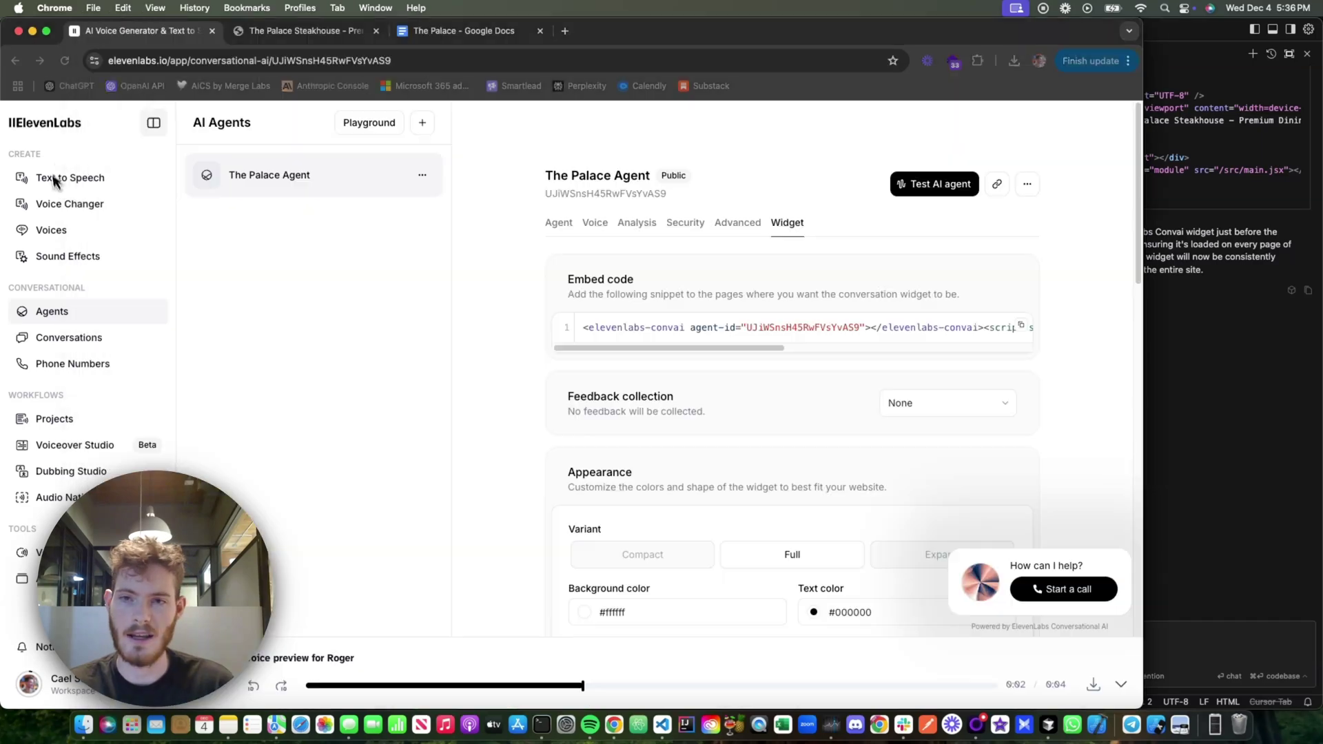
{"action": "left_click", "coordinate": [303, 30]}
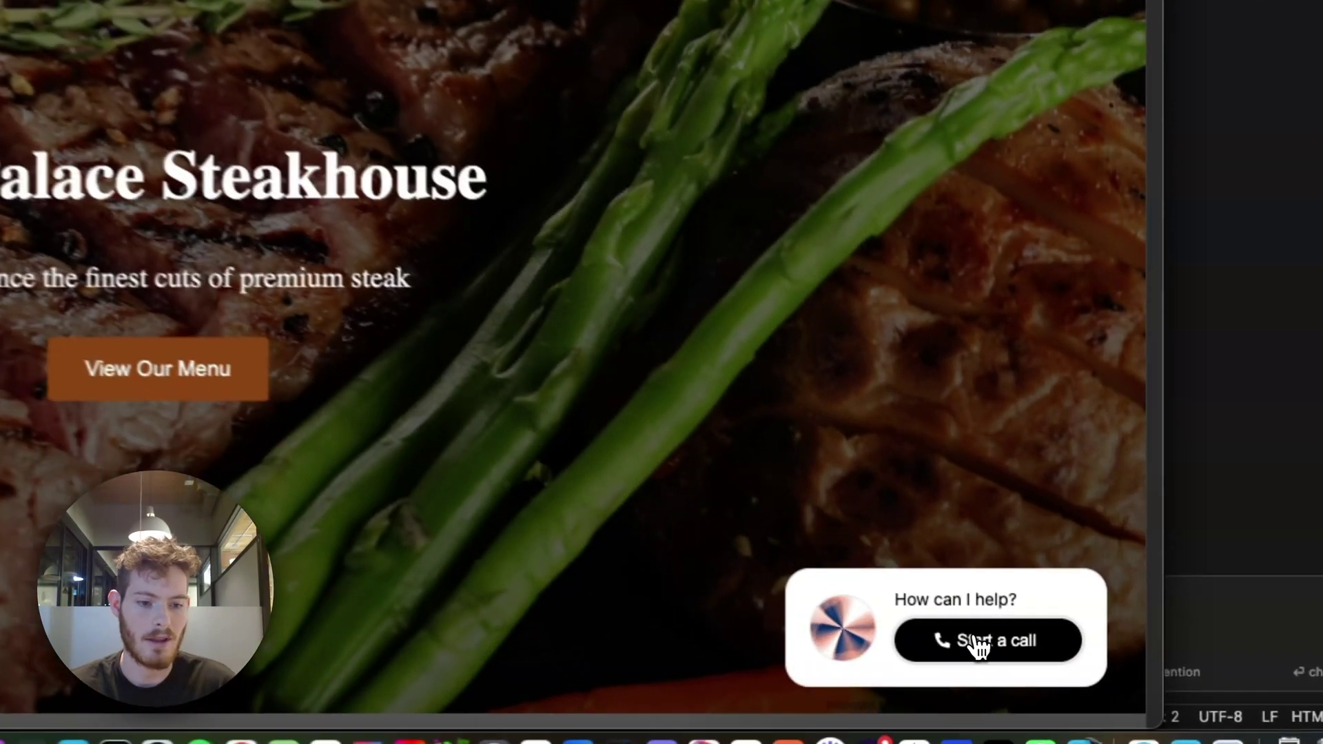
{"action": "left_click", "coordinate": [1033, 660]}
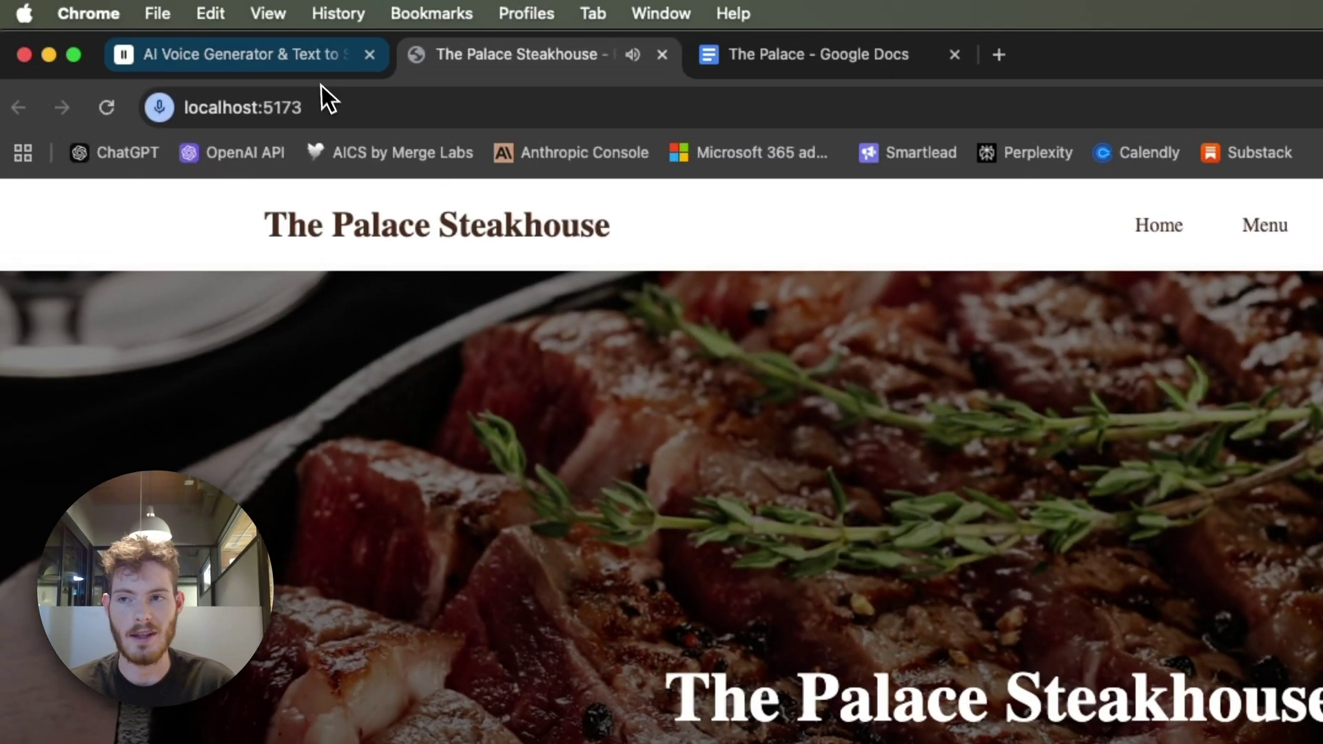
{"action": "left_click", "coordinate": [315, 69]}
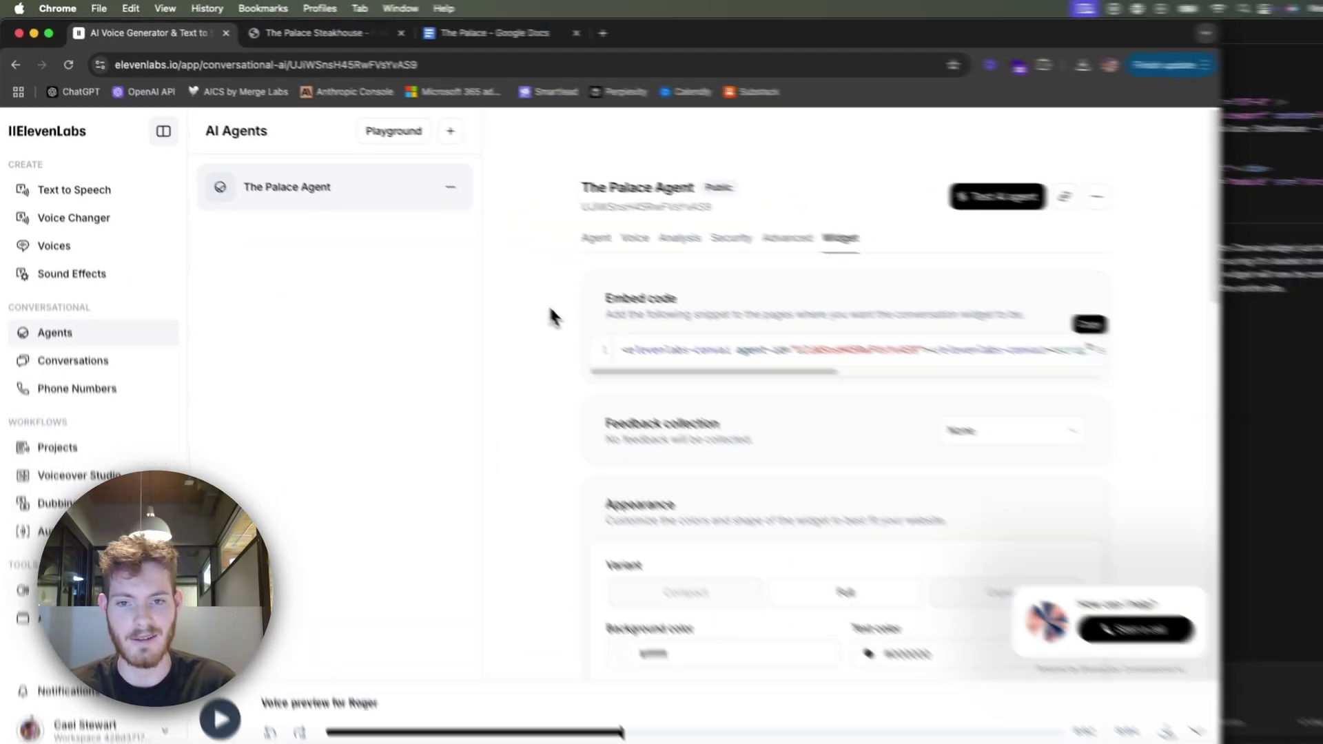
{"action": "scroll", "coordinate": [511, 288], "scroll_direction": "down", "scroll_amount": 10}
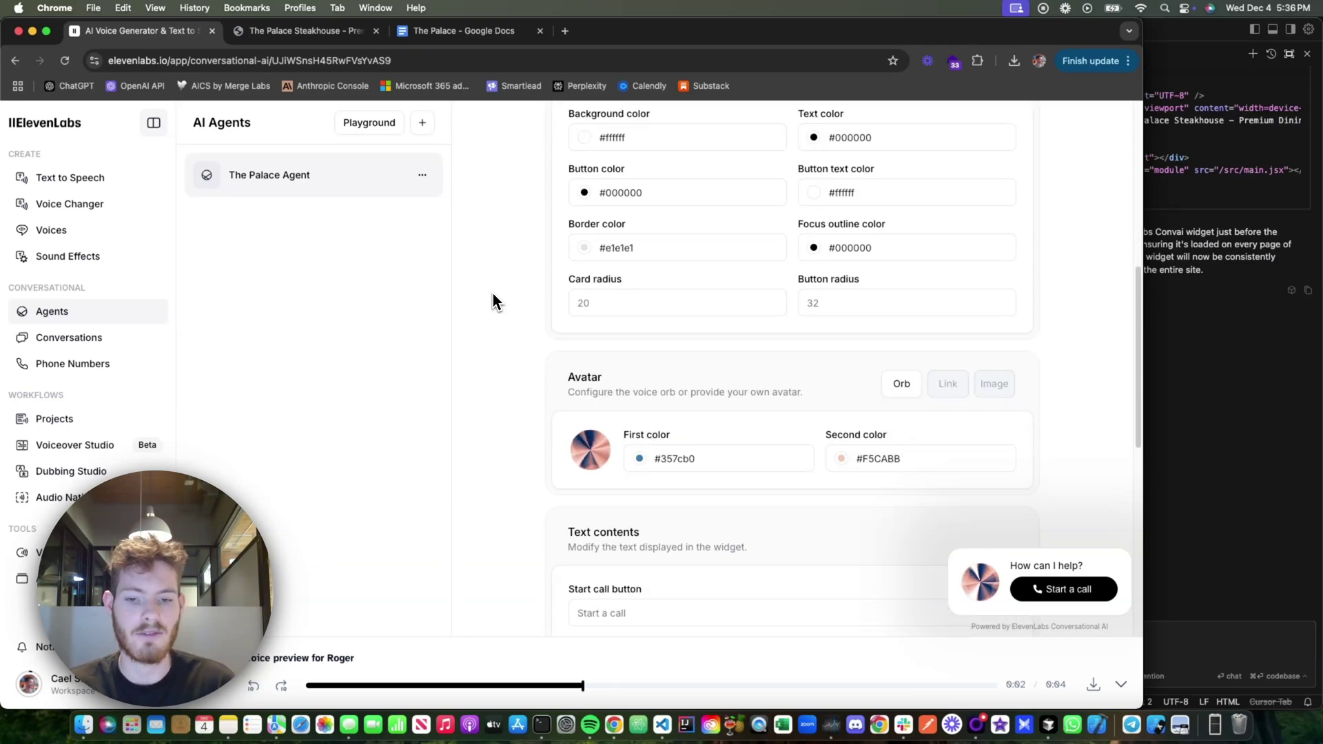
{"action": "scroll", "coordinate": [491, 295], "scroll_direction": "down", "scroll_amount": 11}
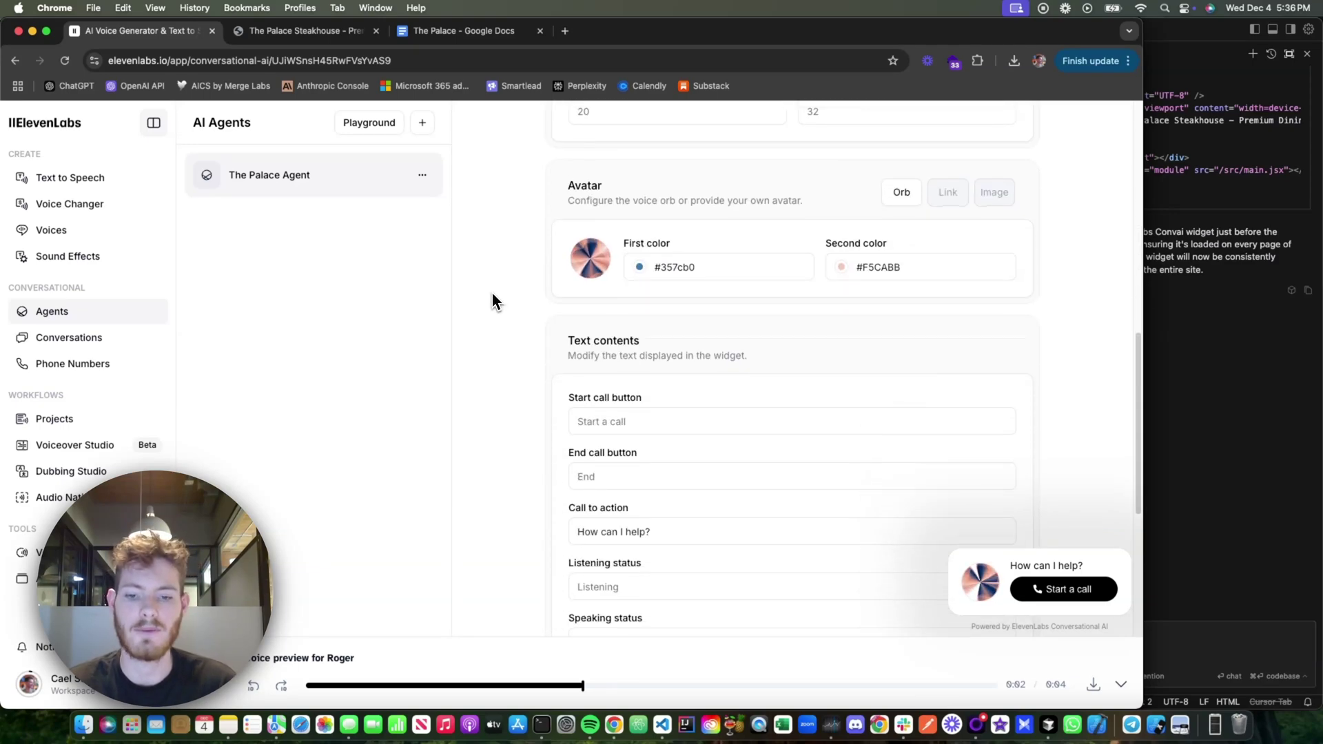
{"action": "scroll", "coordinate": [492, 301], "scroll_direction": "up", "scroll_amount": 20}
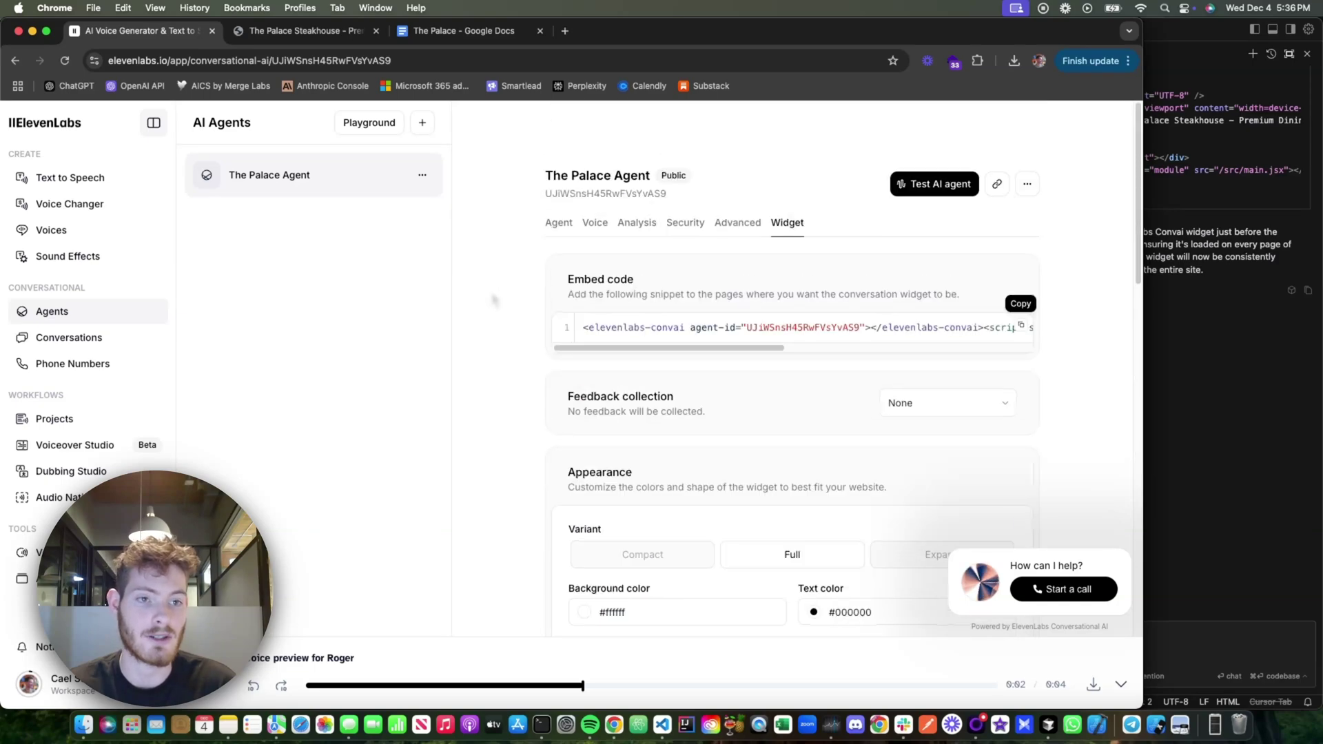
{"action": "left_click", "coordinate": [1030, 186]}
{"action": "left_click", "coordinate": [1068, 195]}
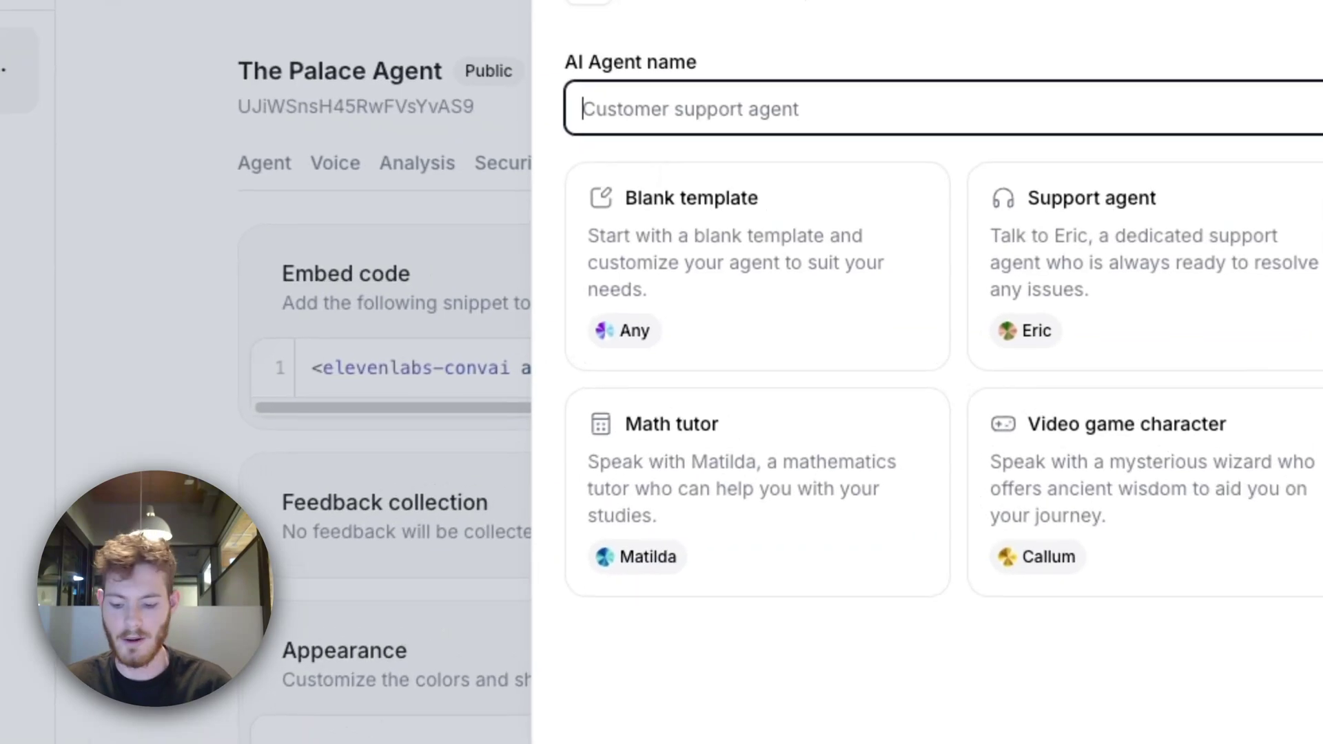
Step: Name the new agent 'Santa Claus Call', pick the Blank template and create it
{"action": "type", "text": "San"}
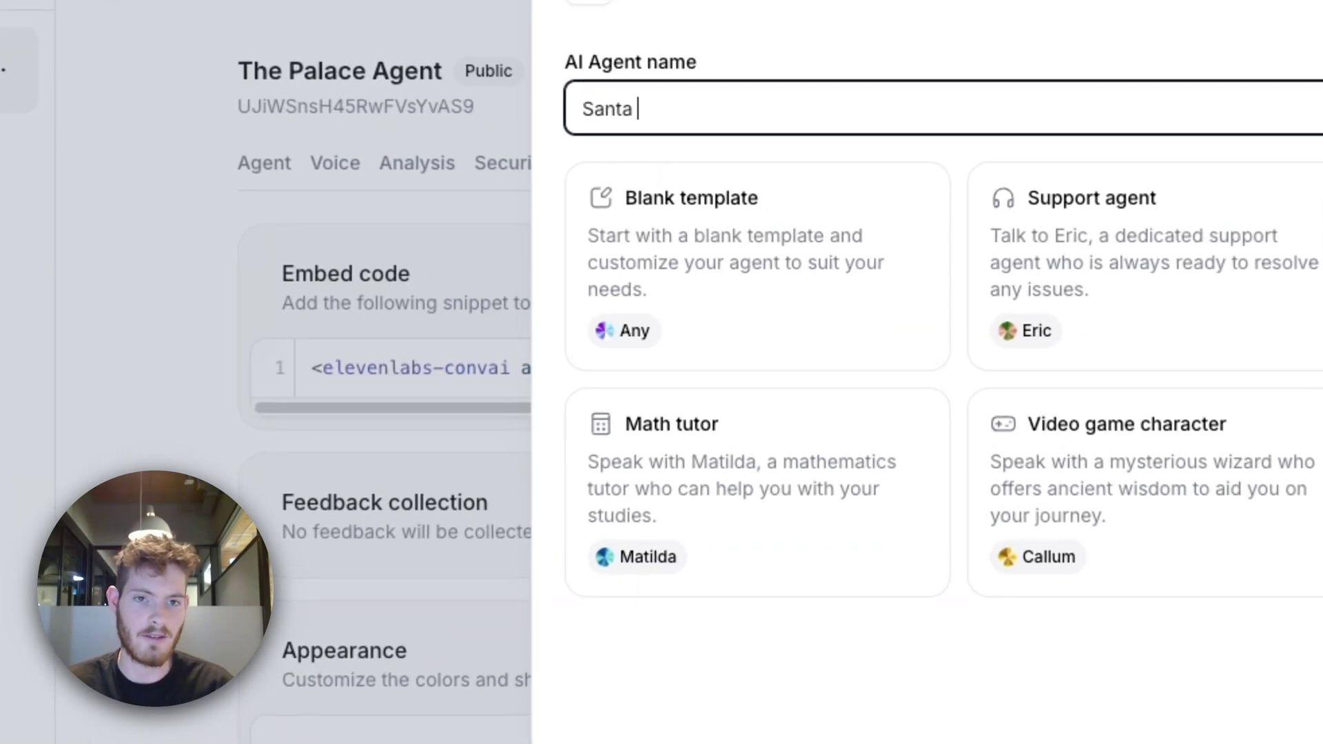
{"action": "type", "text": "ta"}
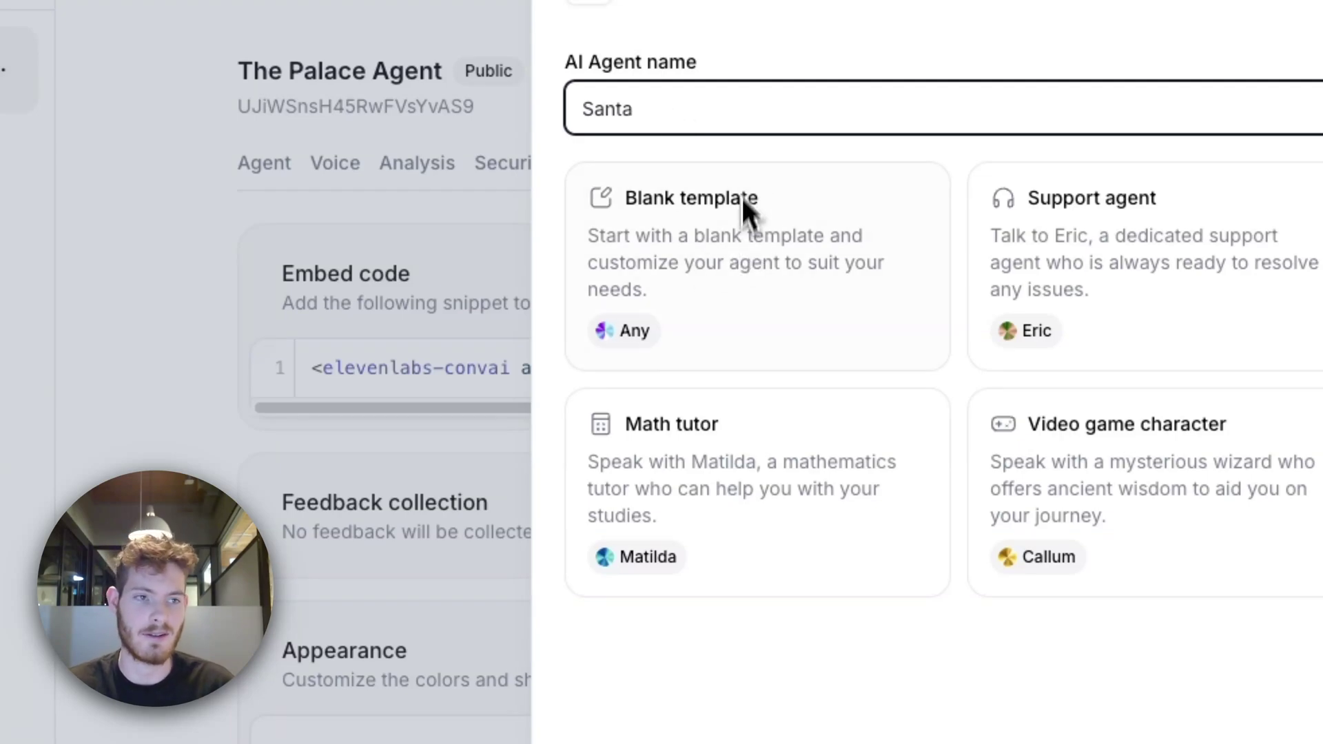
{"action": "type", "text": "Claus Call"}
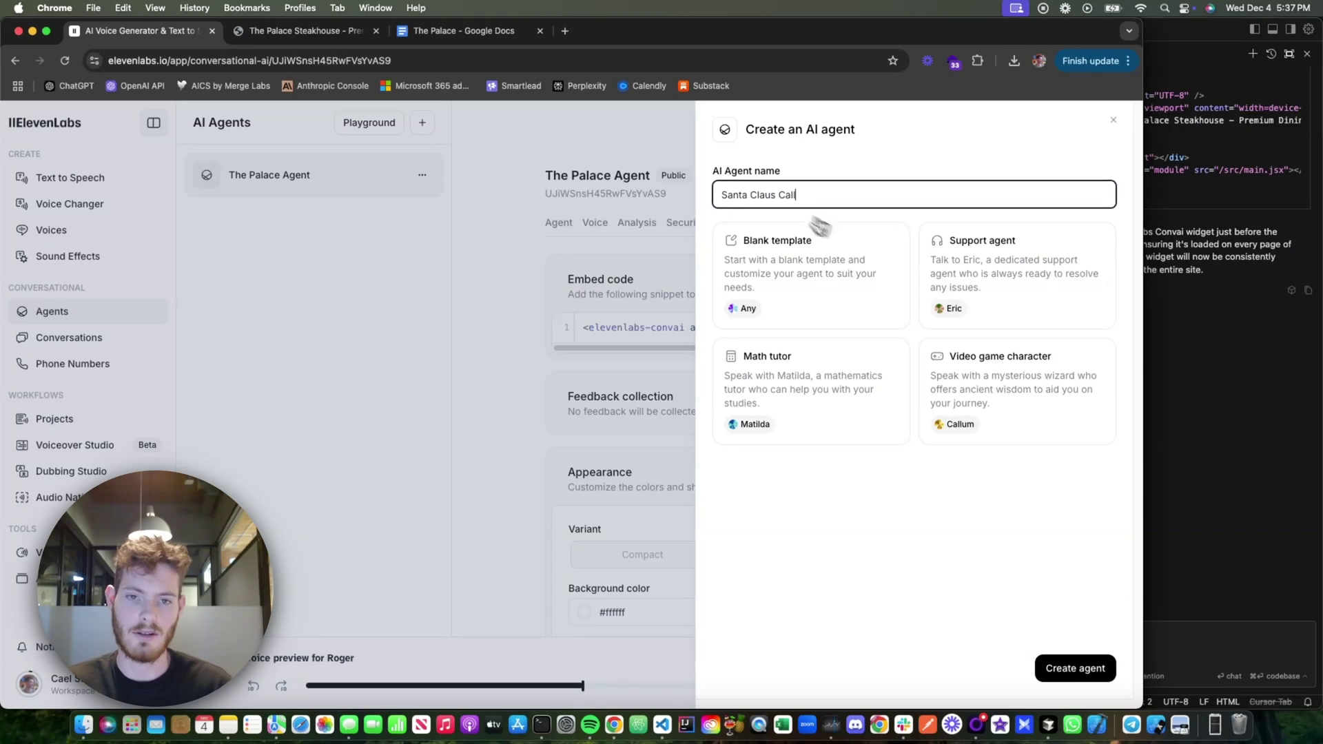
{"action": "left_click", "coordinate": [840, 259]}
{"action": "left_click", "coordinate": [1090, 672]}
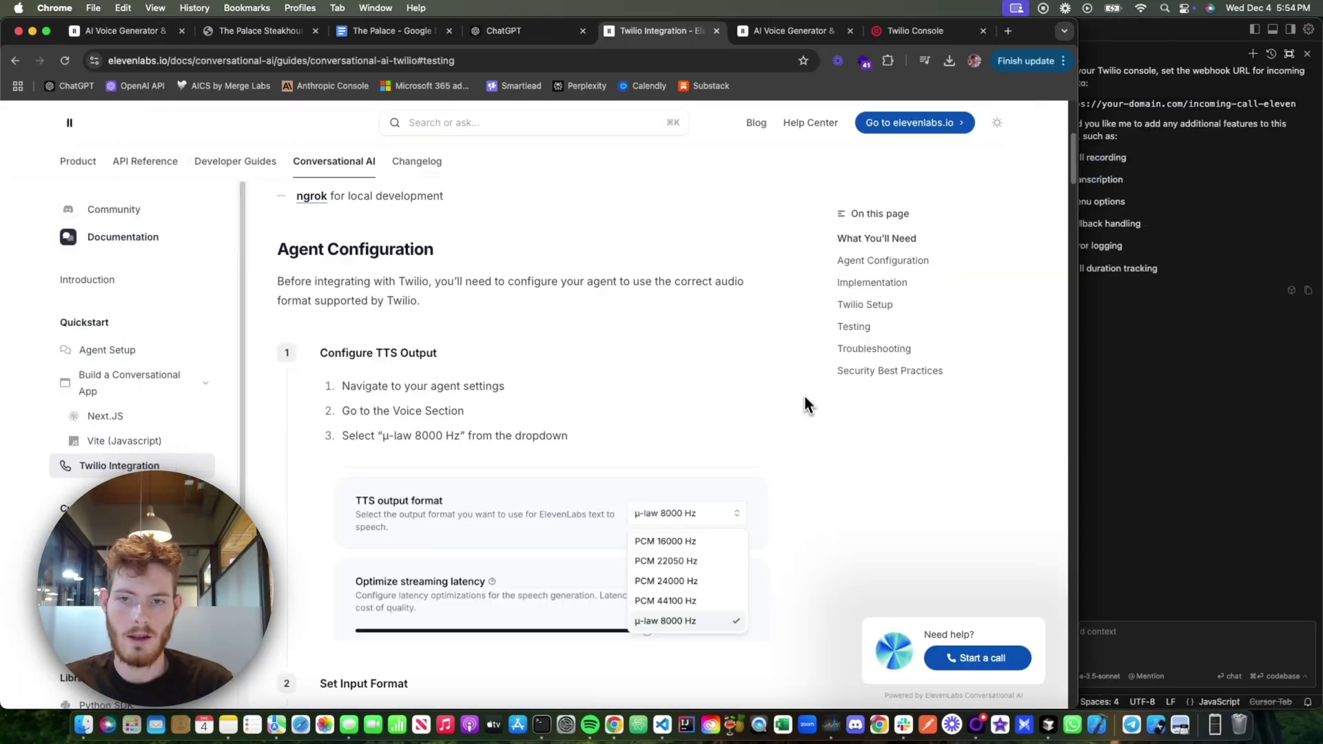
{"action": "scroll", "coordinate": [803, 396], "scroll_direction": "up", "scroll_amount": 5}
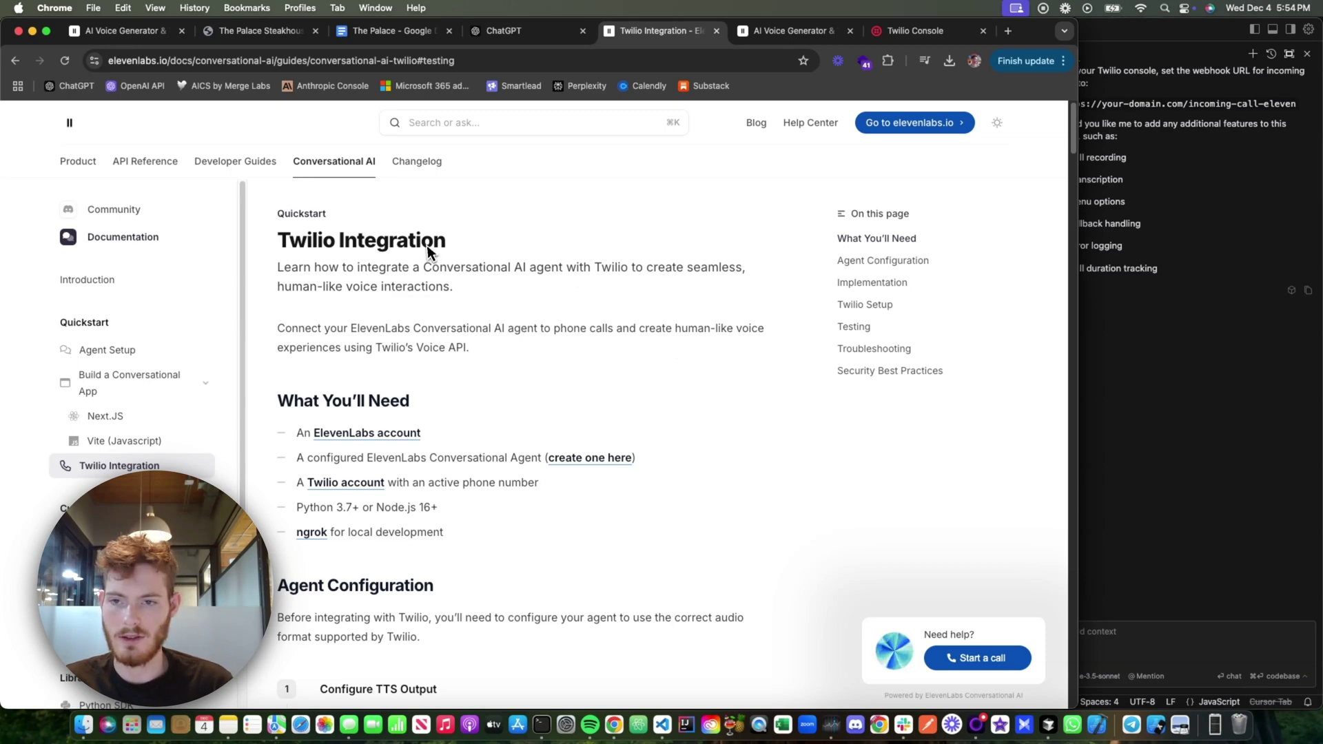
Step: Read the Twilio Integration guide's agent configuration, briefly checking the Santa Claus Call agent page
{"action": "left_click_drag", "start_coordinate": [446, 242], "coordinate": [276, 241]}
{"action": "scroll", "coordinate": [633, 374], "scroll_direction": "down", "scroll_amount": 2}
{"action": "scroll", "coordinate": [627, 365], "scroll_direction": "down", "scroll_amount": 15}
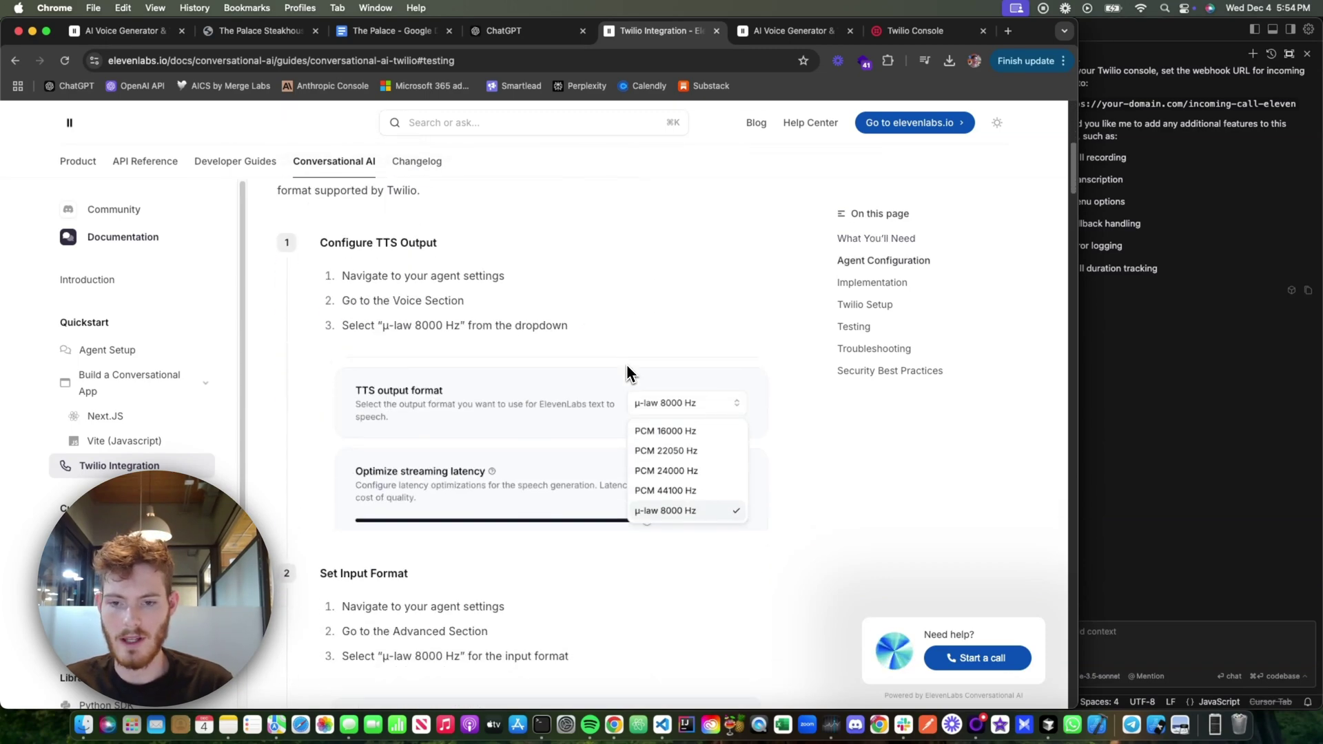
{"action": "scroll", "coordinate": [654, 331], "scroll_direction": "up", "scroll_amount": 2}
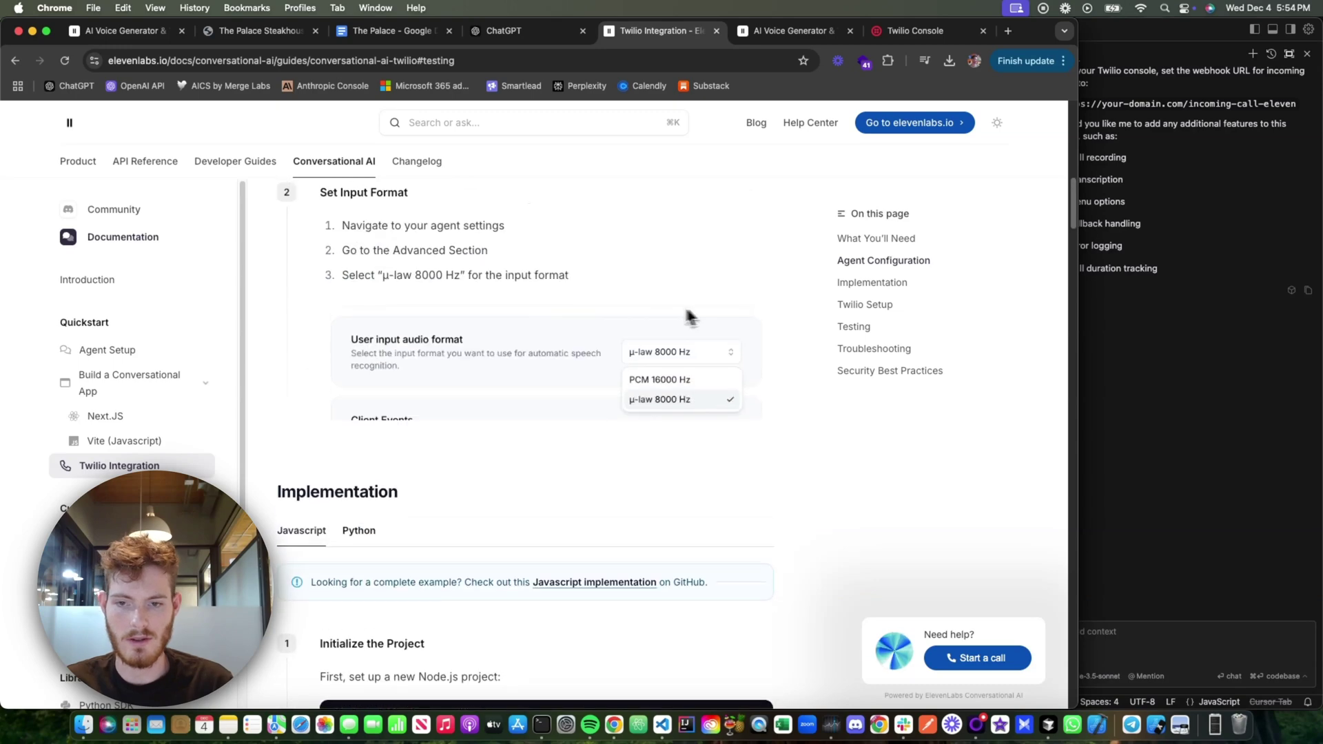
{"action": "scroll", "coordinate": [620, 275], "scroll_direction": "down", "scroll_amount": 2}
{"action": "left_click", "coordinate": [760, 35]}
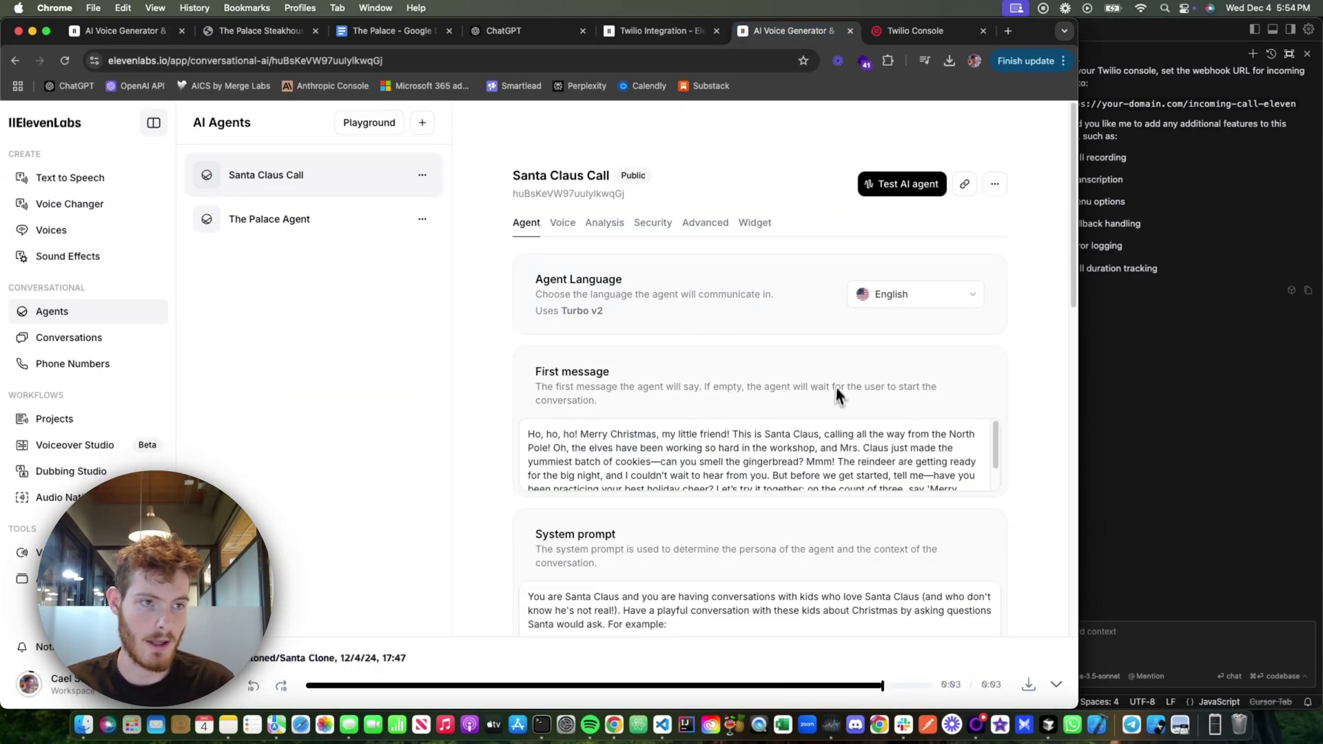
{"action": "scroll", "coordinate": [838, 397], "scroll_direction": "down", "scroll_amount": 3}
{"action": "left_click", "coordinate": [662, 31]}
Step: Go through the Implementation setup commands and view the example .env and index.js code
{"action": "scroll", "coordinate": [591, 266], "scroll_direction": "down", "scroll_amount": 2}
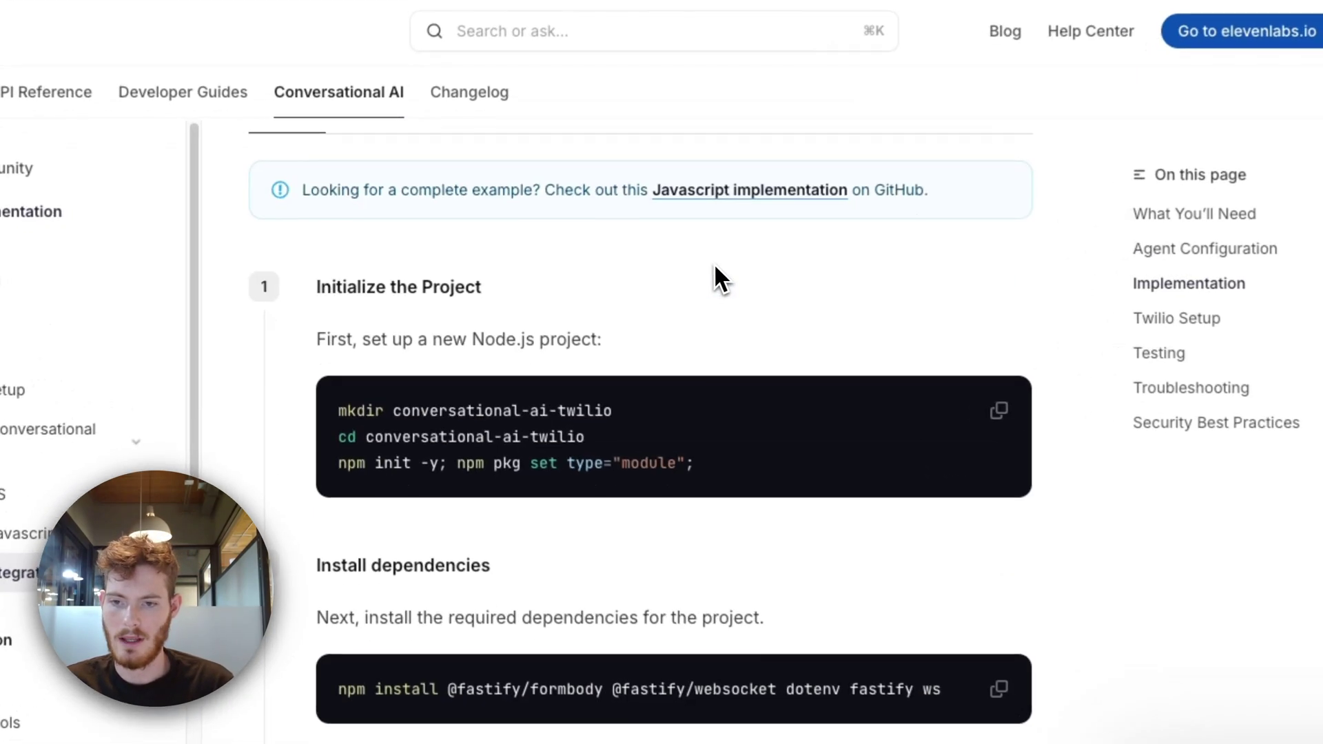
{"action": "left_click_drag", "start_coordinate": [697, 429], "coordinate": [313, 393]}
{"action": "left_click", "coordinate": [418, 335]}
{"action": "scroll", "coordinate": [626, 317], "scroll_direction": "down", "scroll_amount": 1}
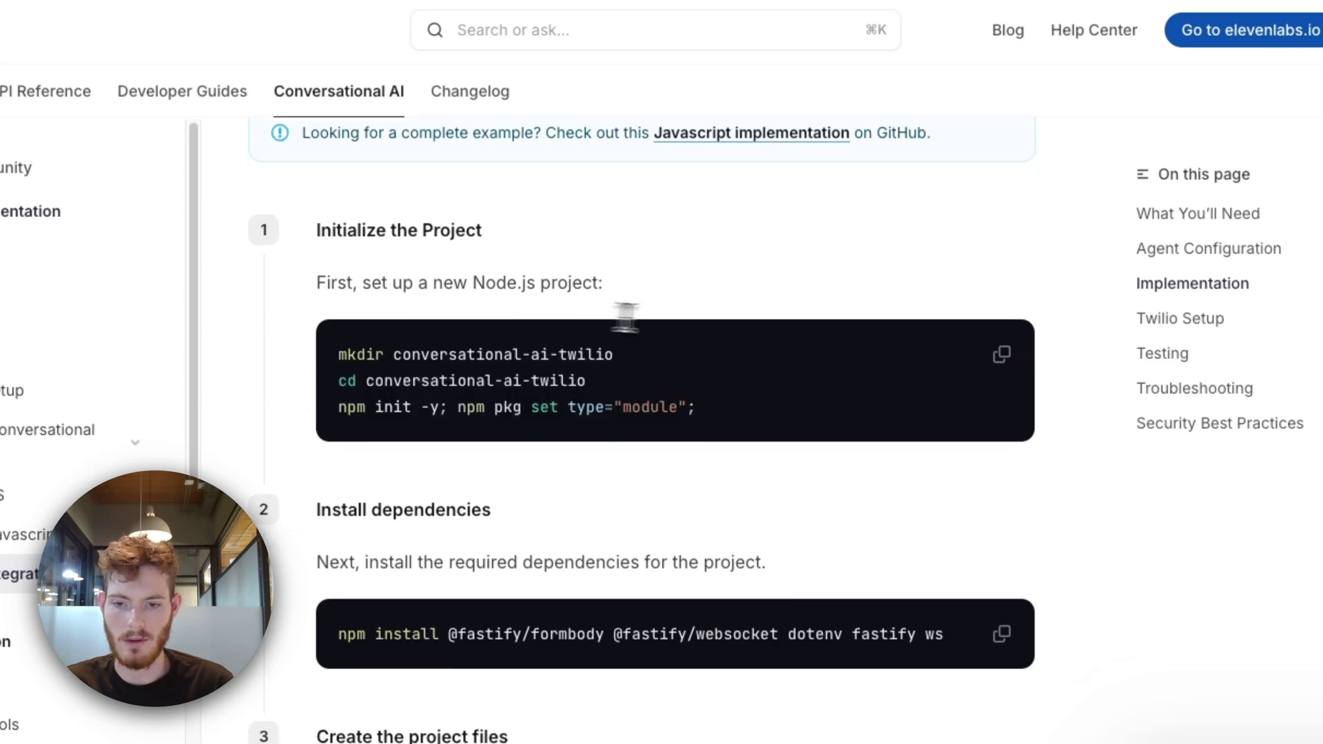
{"action": "scroll", "coordinate": [620, 317], "scroll_direction": "down", "scroll_amount": 5}
{"action": "scroll", "coordinate": [613, 319], "scroll_direction": "up", "scroll_amount": 5}
{"action": "scroll", "coordinate": [585, 304], "scroll_direction": "down", "scroll_amount": 6}
{"action": "left_click", "coordinate": [349, 330]}
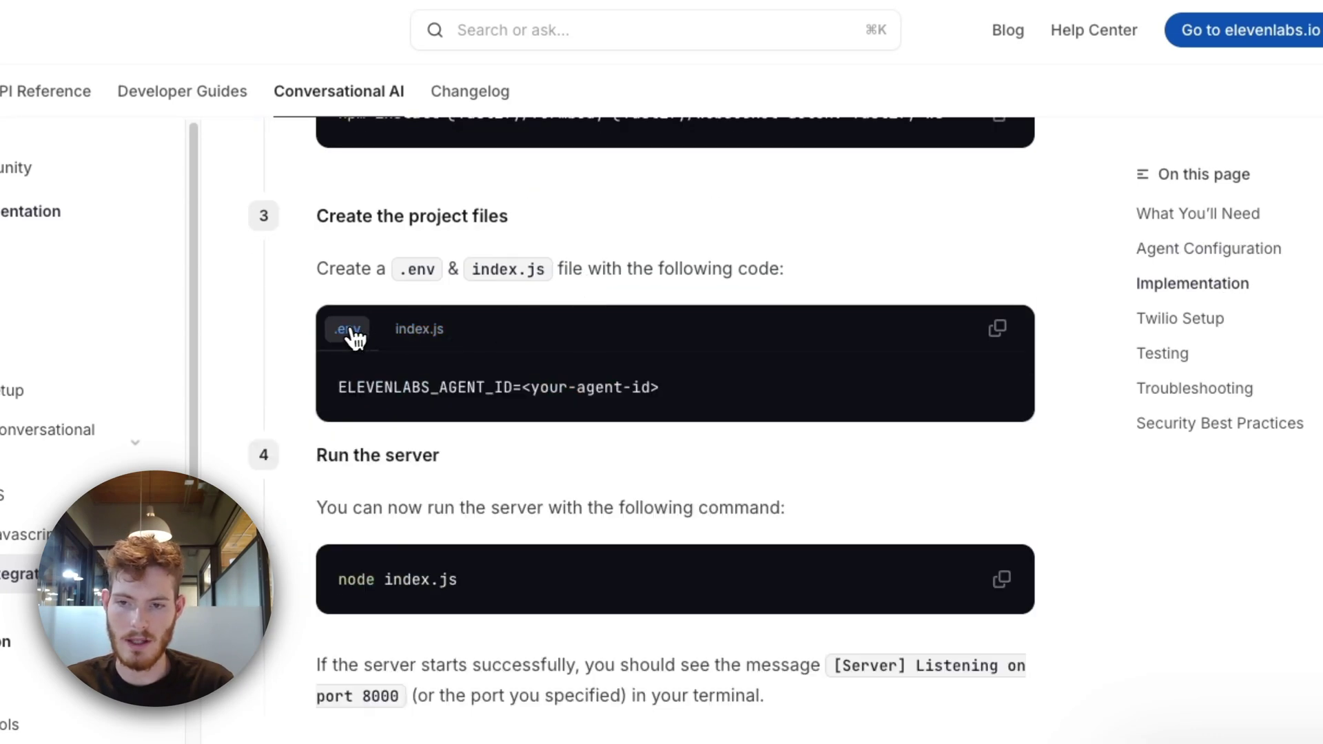
{"action": "left_click", "coordinate": [427, 331]}
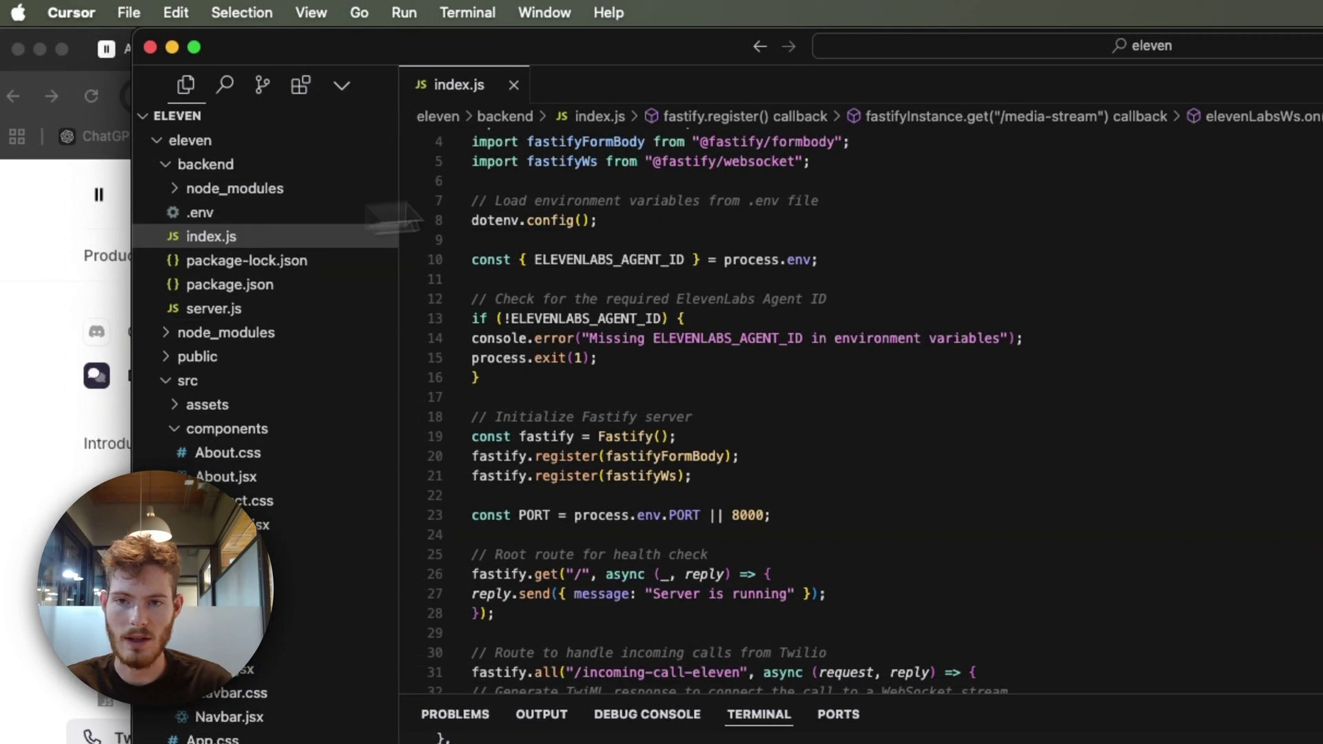
Step: Scroll through backend index.js with the server running on port 8080, then return to the Twilio docs
{"action": "scroll", "coordinate": [847, 255], "scroll_direction": "down", "scroll_amount": 10}
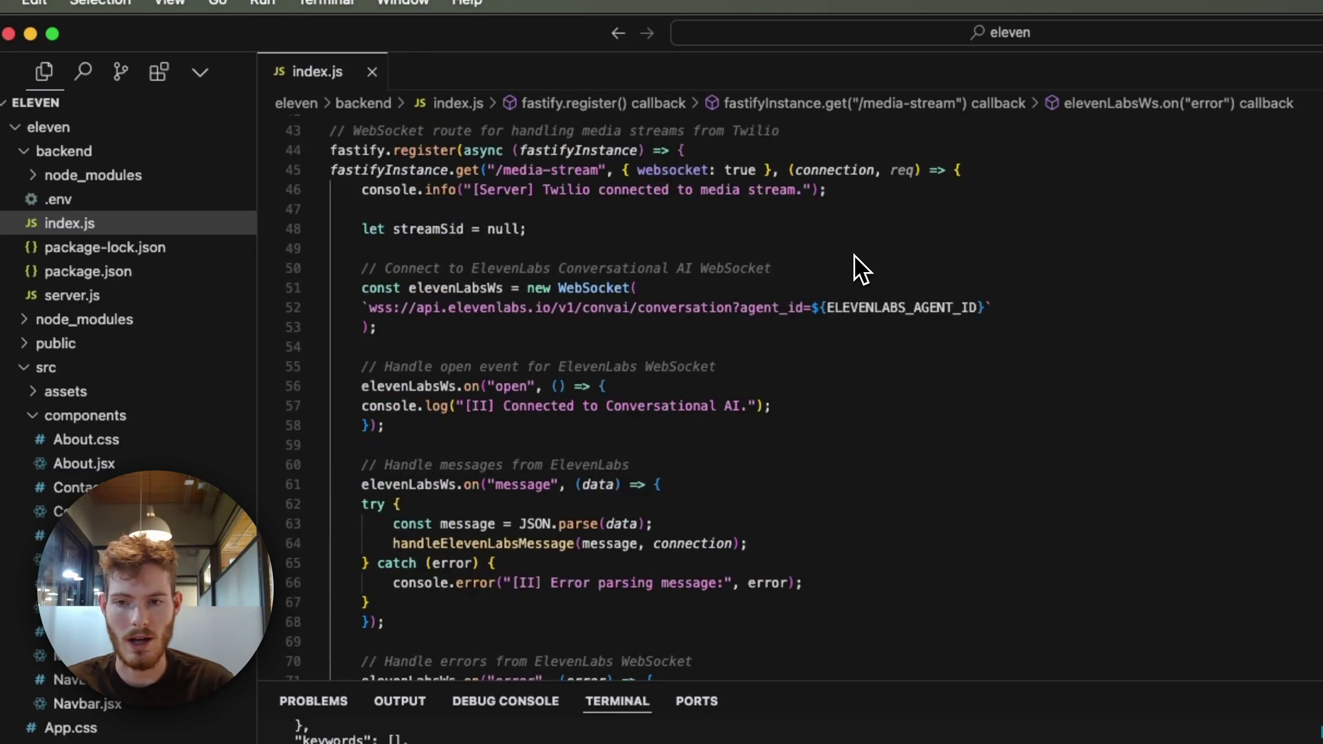
{"action": "scroll", "coordinate": [853, 262], "scroll_direction": "down", "scroll_amount": 5}
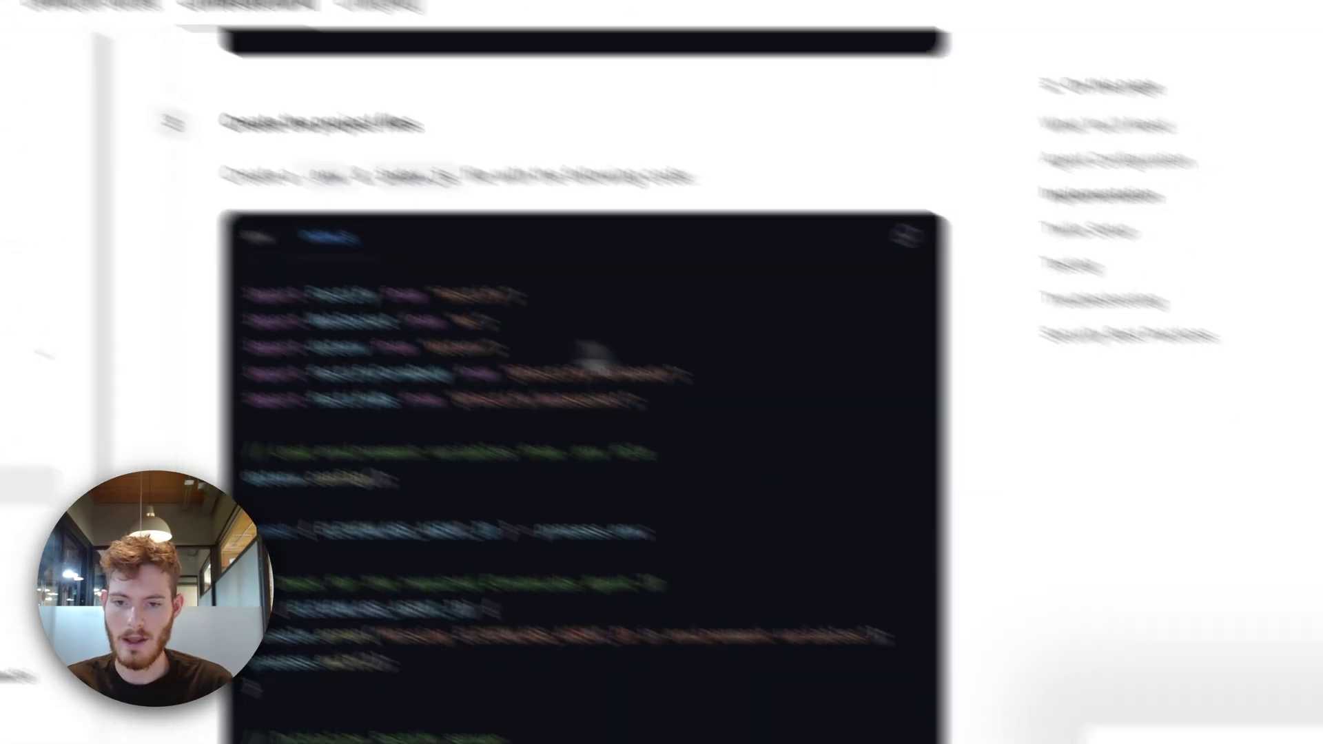
{"action": "scroll", "coordinate": [684, 323], "scroll_direction": "down", "scroll_amount": 20}
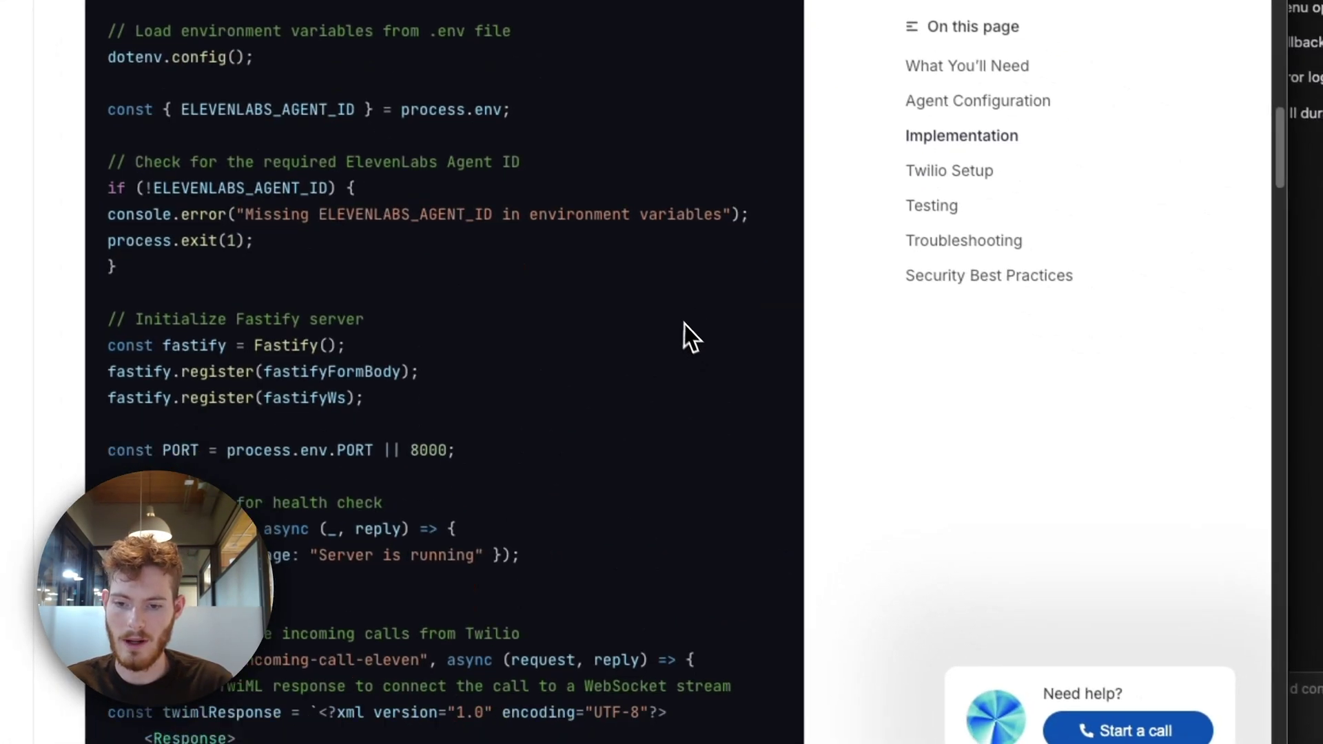
{"action": "scroll", "coordinate": [817, 272], "scroll_direction": "down", "scroll_amount": 15}
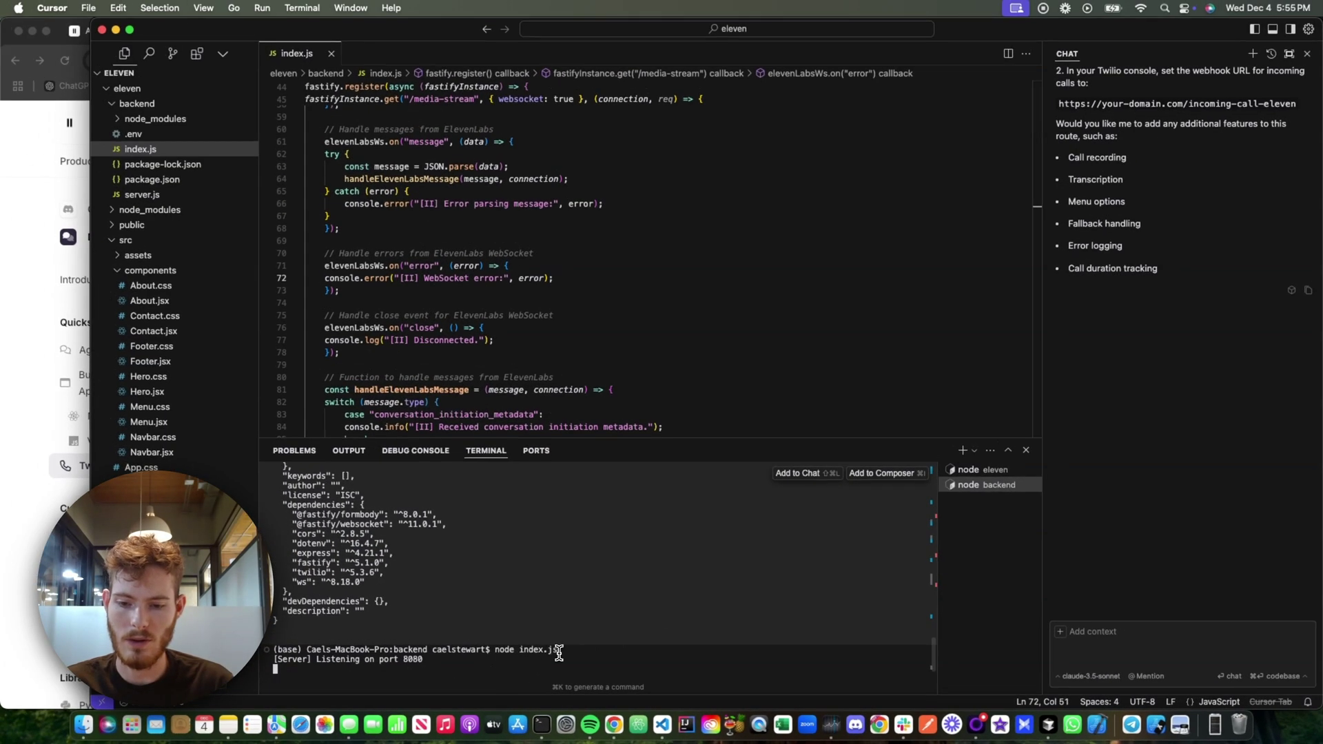
{"action": "key", "text": "super+Tab"}
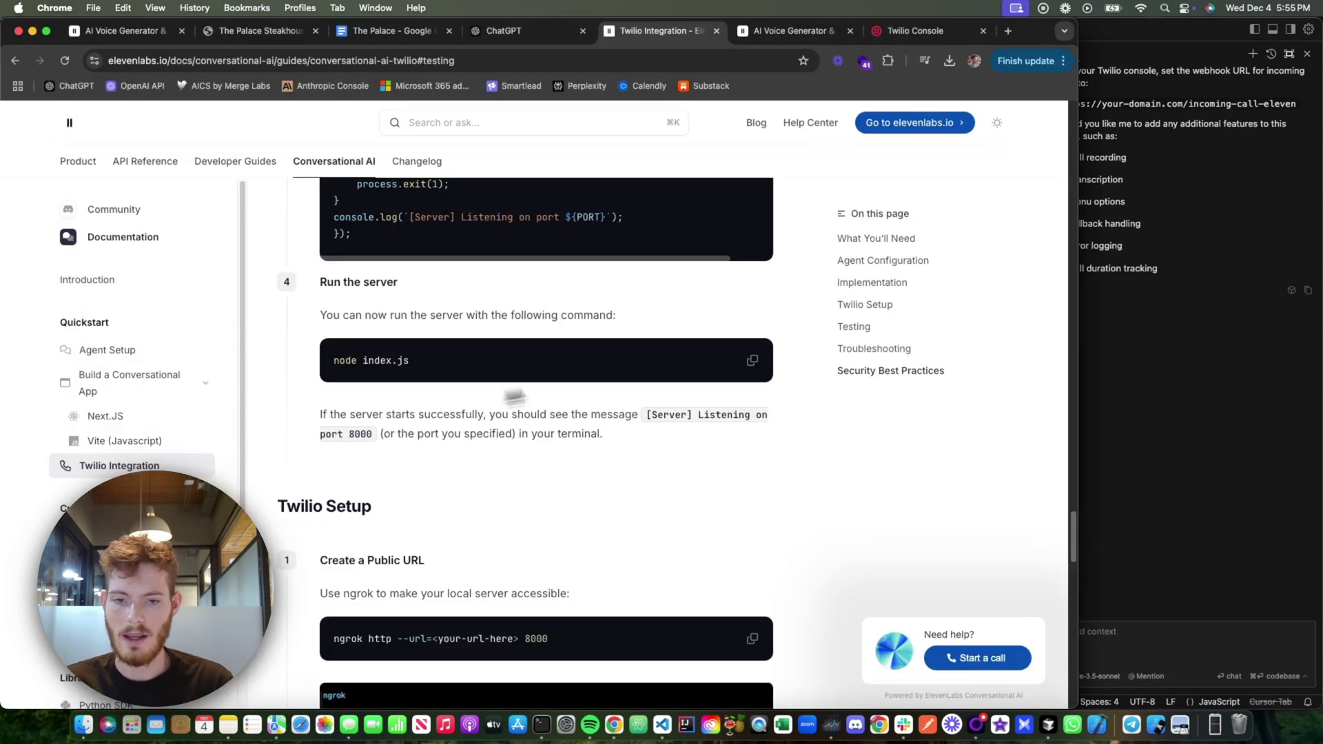
Step: Scroll the docs toward Twilio Setup and check the ngrok forwarding URL in the terminal
{"action": "scroll", "coordinate": [614, 372], "scroll_direction": "down", "scroll_amount": 5}
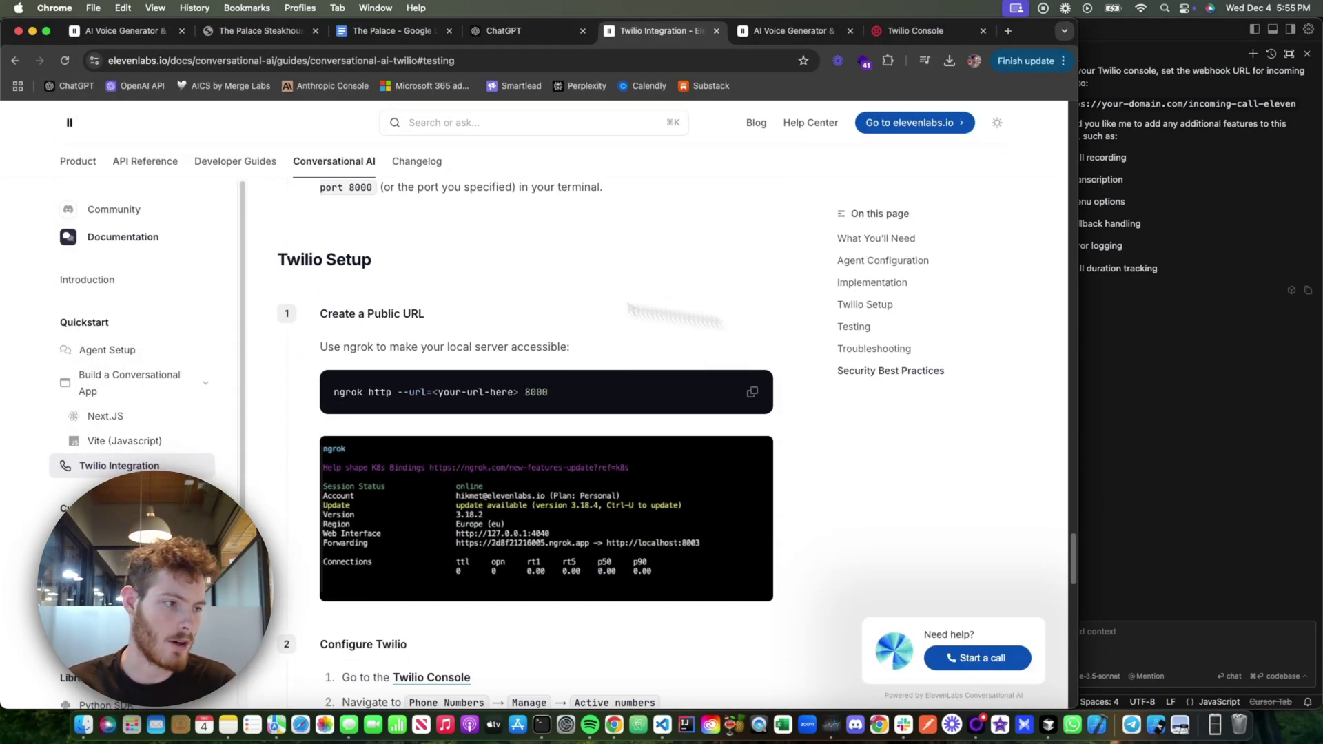
{"action": "key", "text": "super+Tab"}
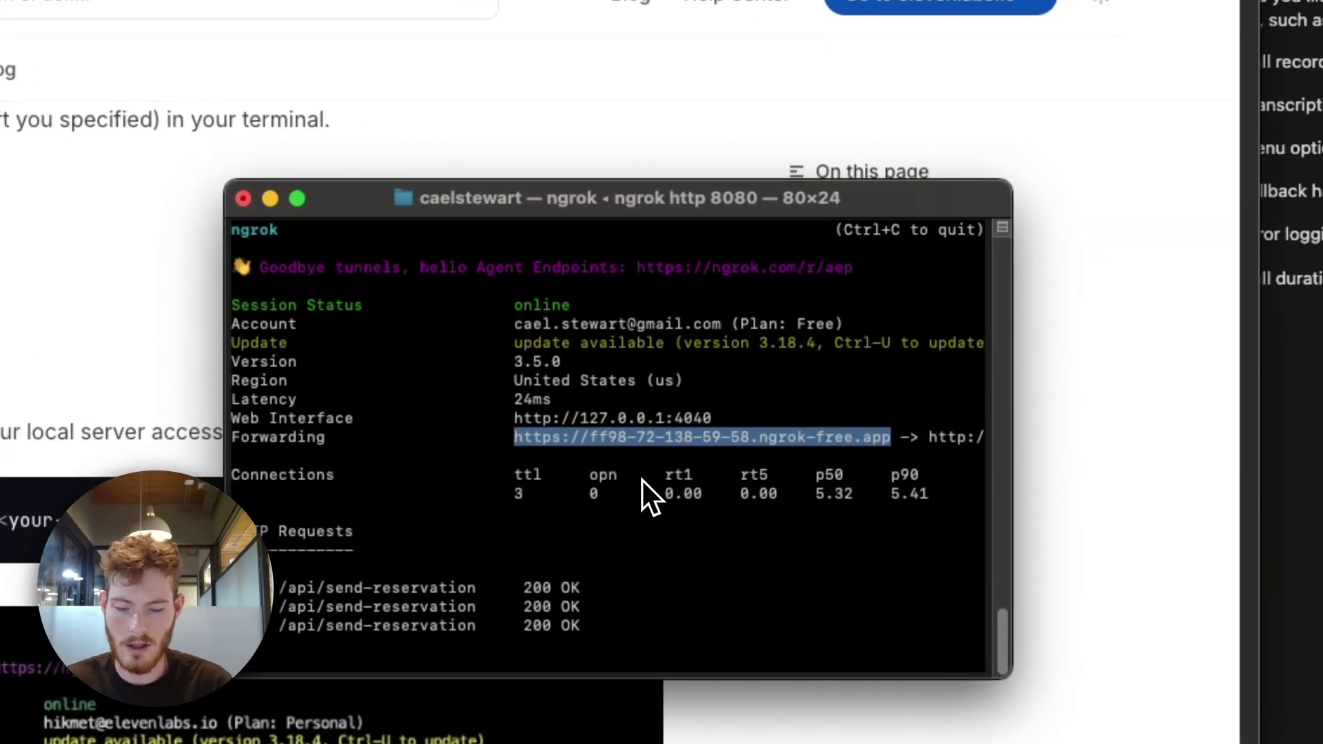
{"action": "left_click", "coordinate": [641, 479]}
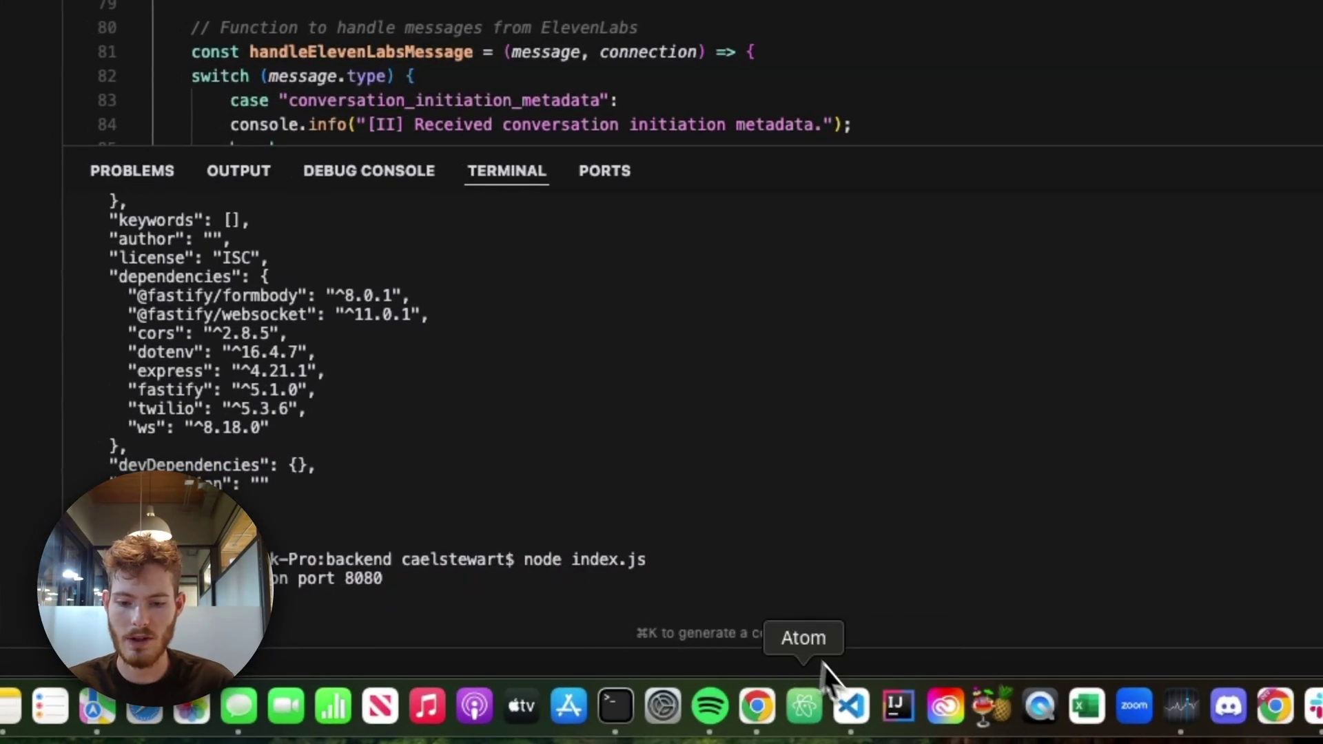
{"action": "key", "text": "super+Tab"}
{"action": "key", "text": "super+m"}
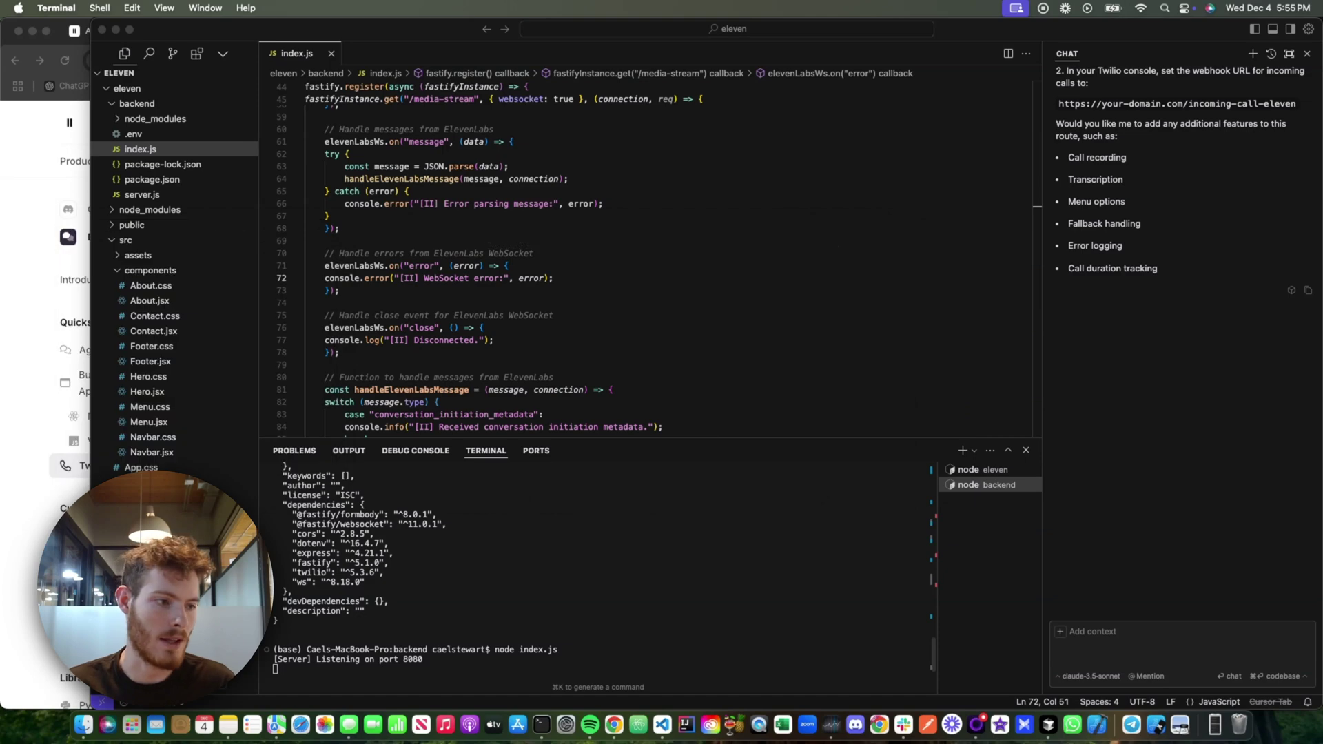
{"action": "left_click", "coordinate": [692, 205]}
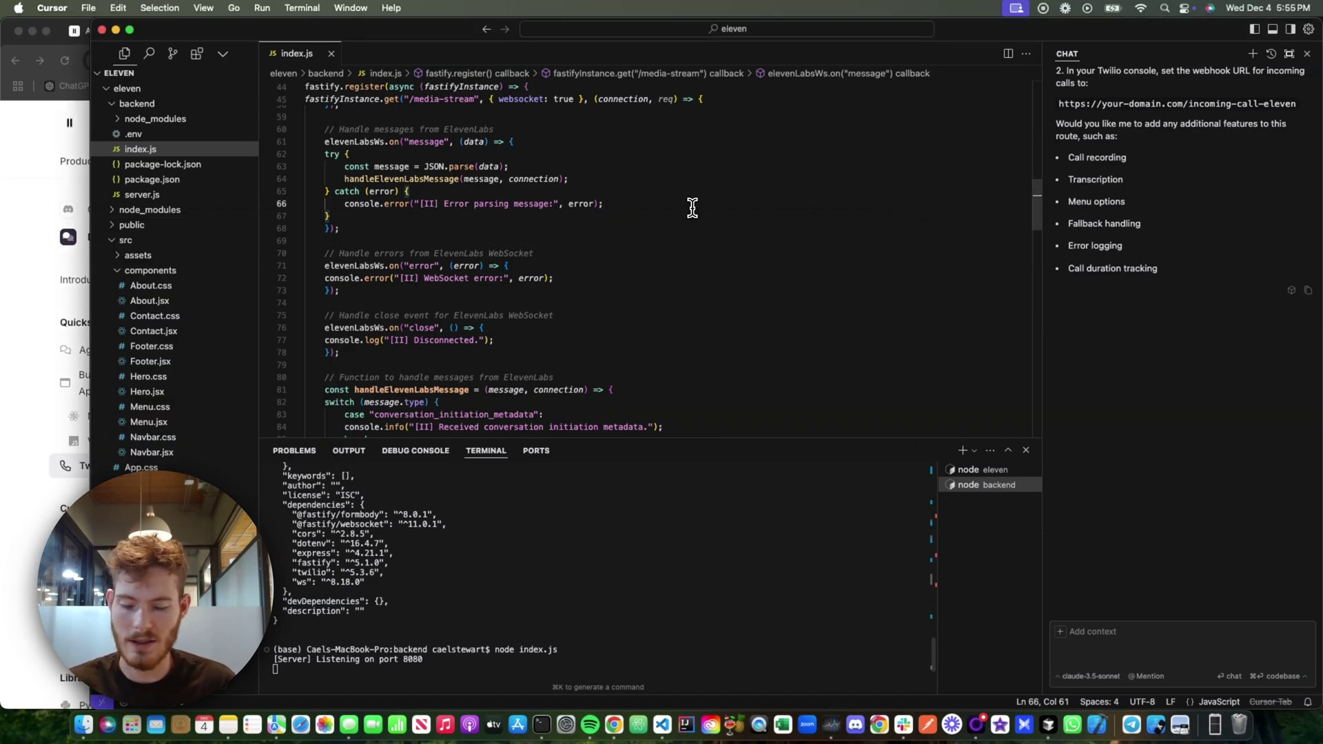
Step: Read through the Twilio Setup steps in the integration docs, including the ngrok command
{"action": "key", "text": "super+Tab"}
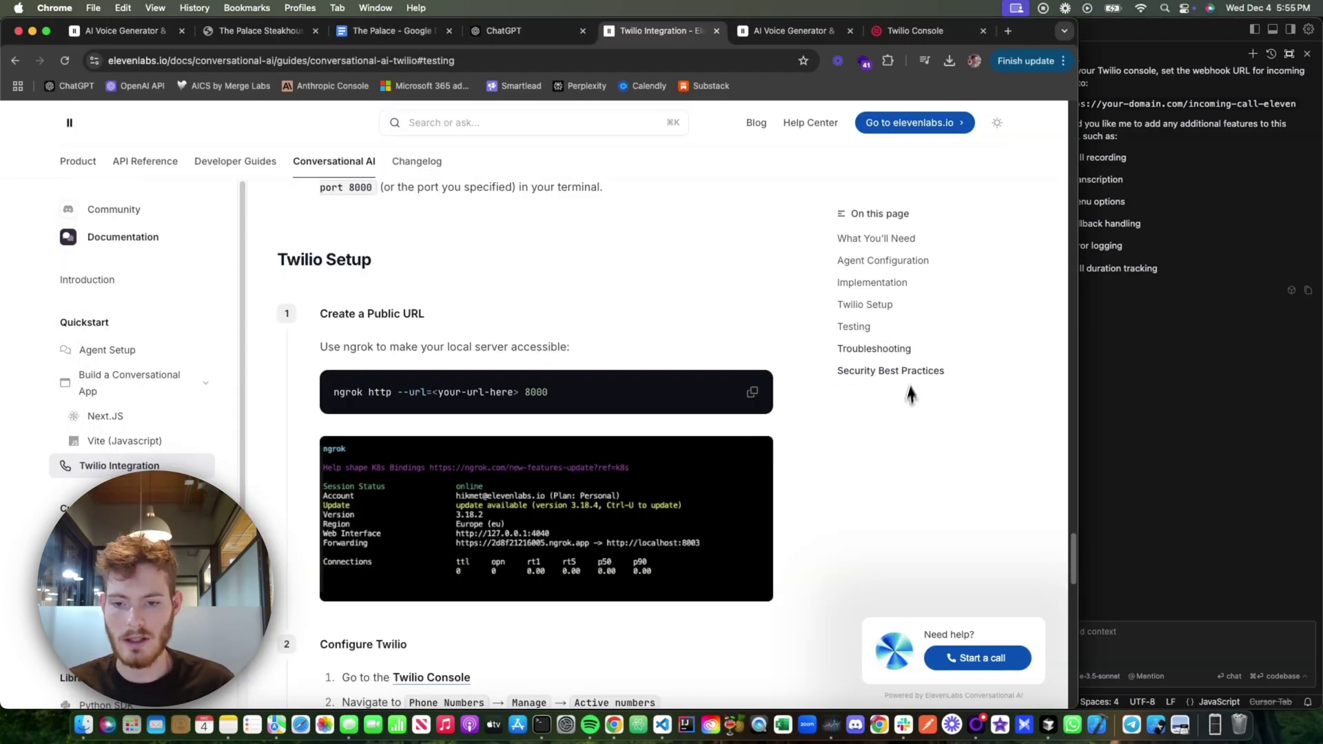
{"action": "scroll", "coordinate": [769, 278], "scroll_direction": "down", "scroll_amount": 1}
{"action": "scroll", "coordinate": [535, 365], "scroll_direction": "down", "scroll_amount": 3}
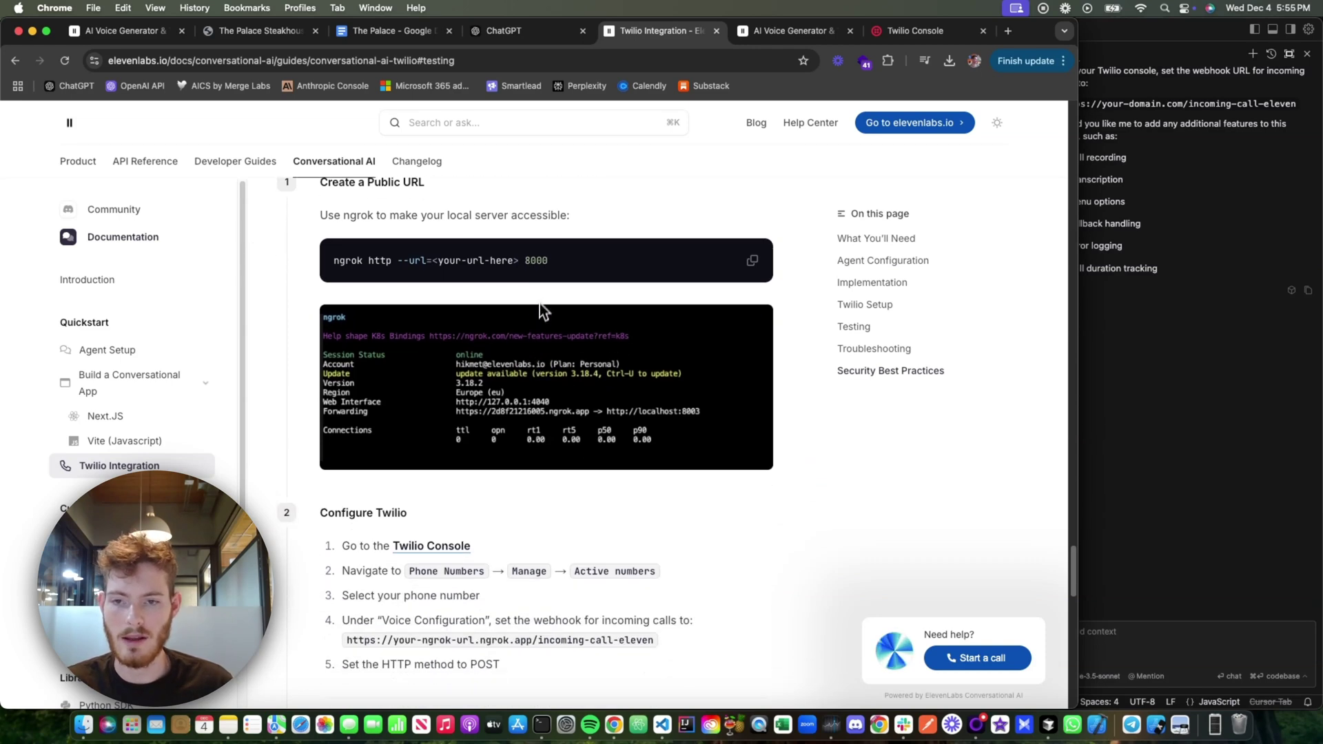
{"action": "left_click_drag", "start_coordinate": [558, 268], "coordinate": [328, 257]}
{"action": "left_click", "coordinate": [460, 270]}
{"action": "scroll", "coordinate": [465, 267], "scroll_direction": "down", "scroll_amount": 5}
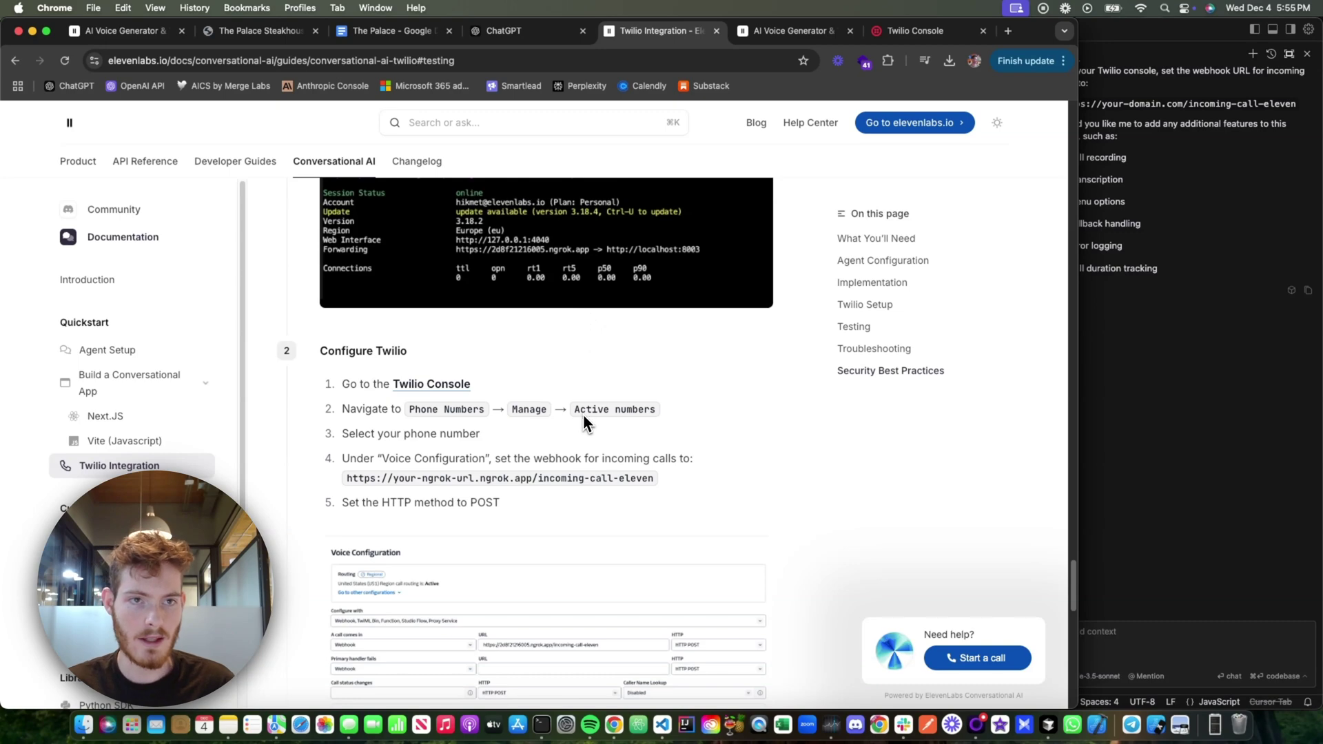
Step: Copy /incoming-call-eleven from the Twilio number's webhook URL and search index.js for that route
{"action": "left_click", "coordinate": [918, 36]}
{"action": "scroll", "coordinate": [498, 383], "scroll_direction": "down", "scroll_amount": 5}
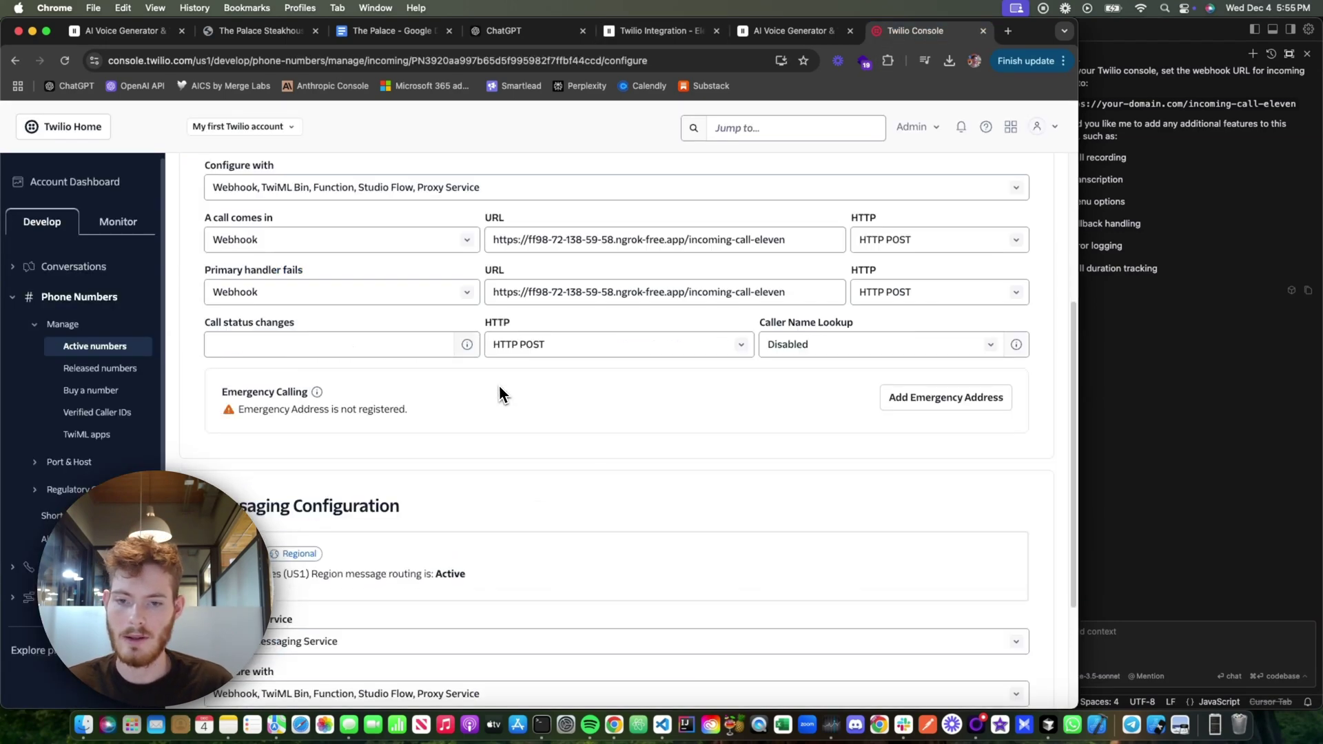
{"action": "left_click_drag", "start_coordinate": [791, 266], "coordinate": [498, 266]}
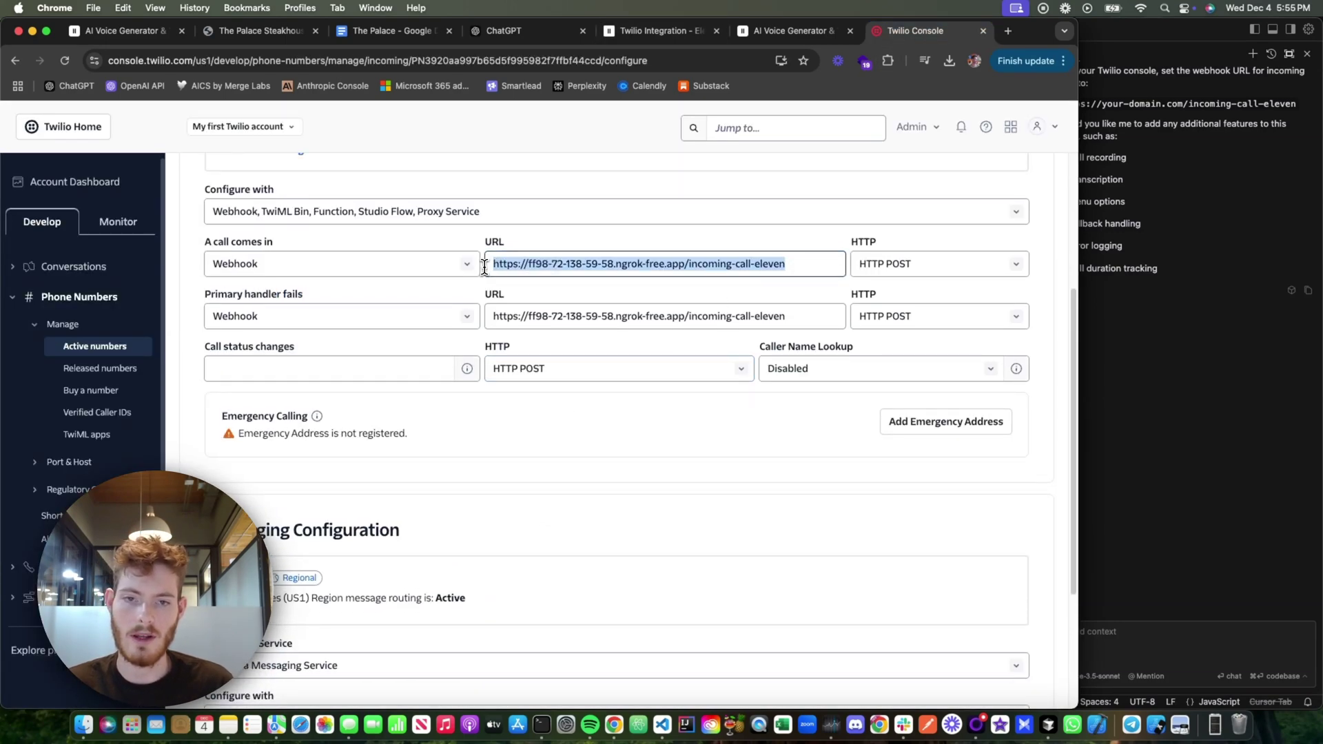
{"action": "left_click_drag", "start_coordinate": [684, 264], "coordinate": [803, 265]}
{"action": "key", "text": "super+c"}
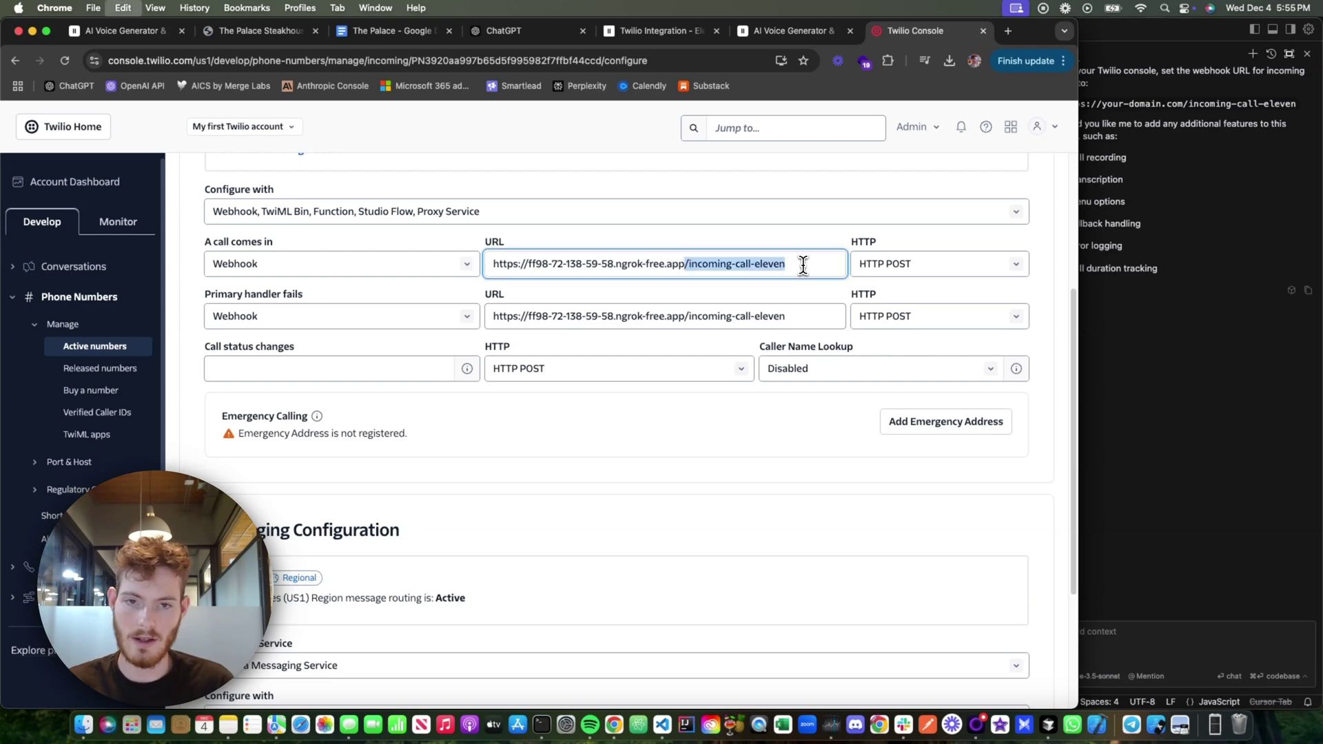
{"action": "key", "text": "super+Tab"}
{"action": "key", "text": "super+f"}
{"action": "key", "text": "super+v"}
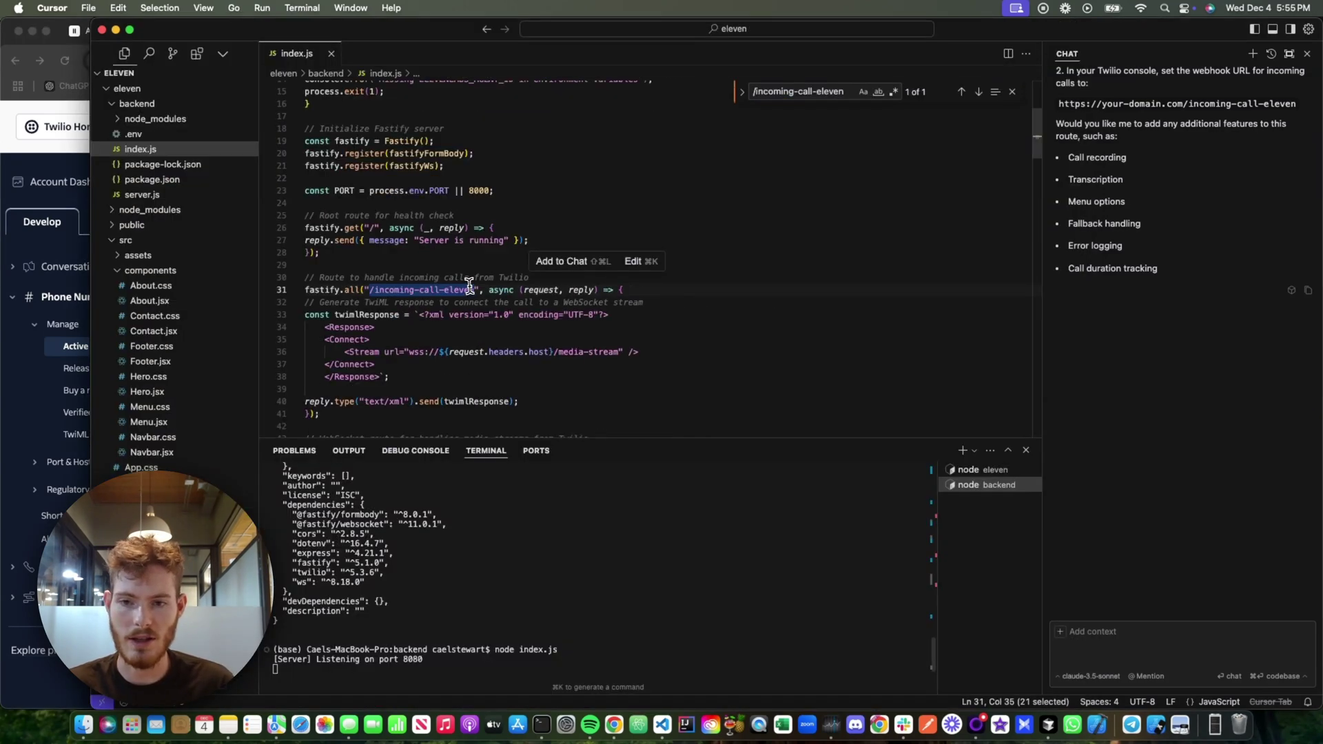
{"action": "left_click", "coordinate": [593, 278]}
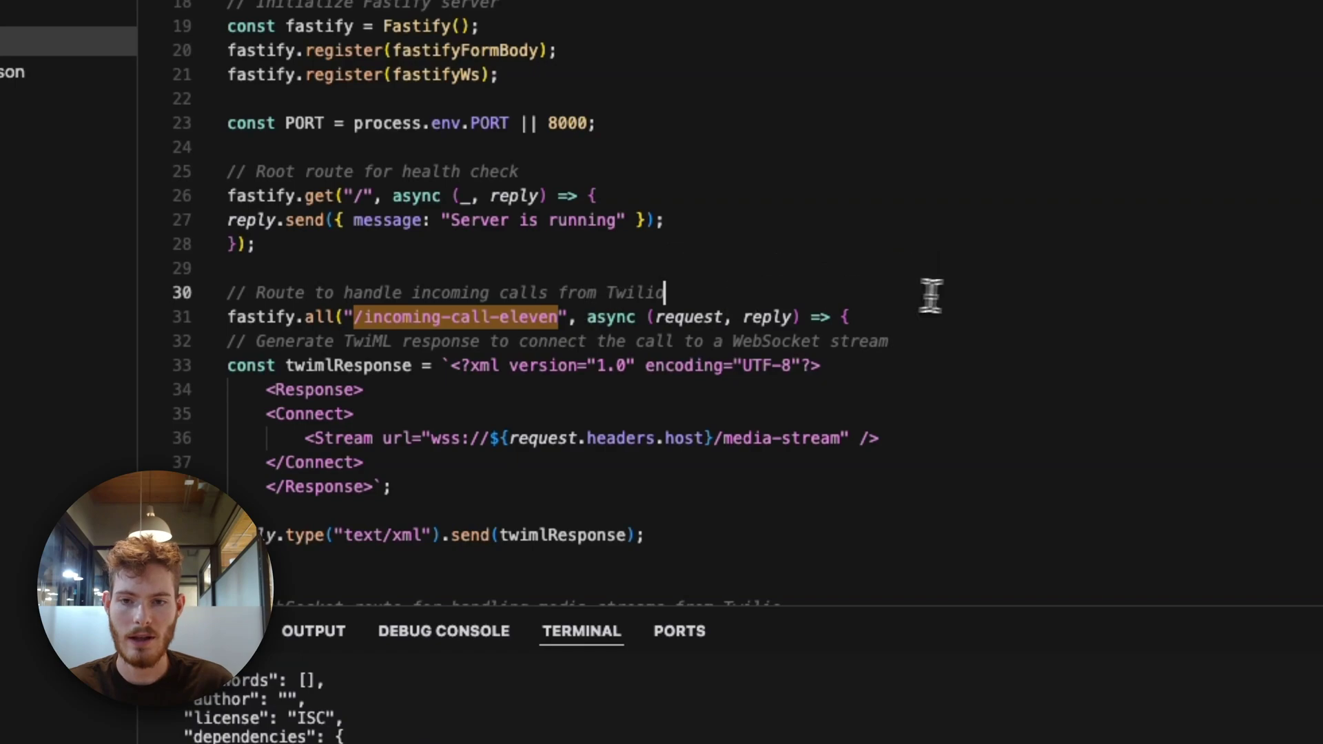
{"action": "left_click", "coordinate": [972, 309]}
{"action": "key", "text": "super+Tab"}
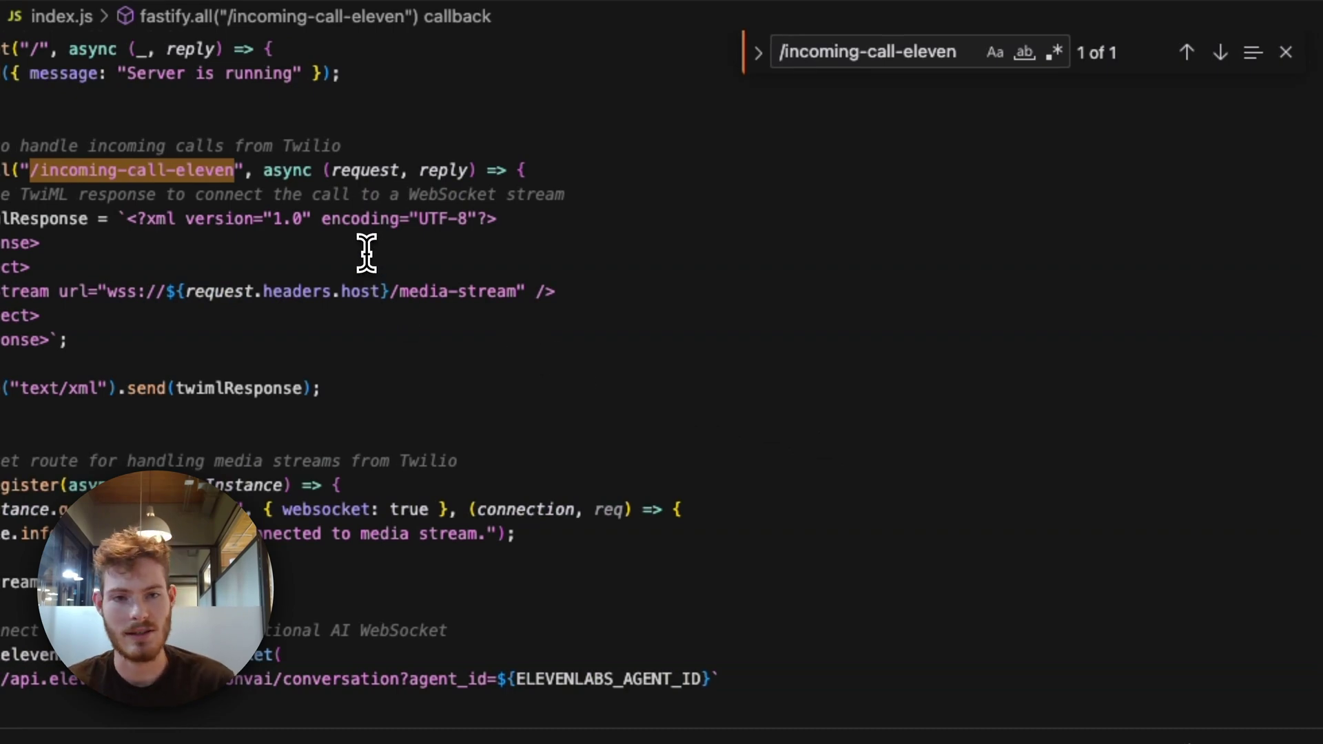
Step: Find the WebSocket URL using agent_id=${ELEVENLABS_AGENT_ID} in index.js, then return to the Twilio number's Voice Configuration
{"action": "scroll", "coordinate": [575, 215], "scroll_direction": "up", "scroll_amount": 5}
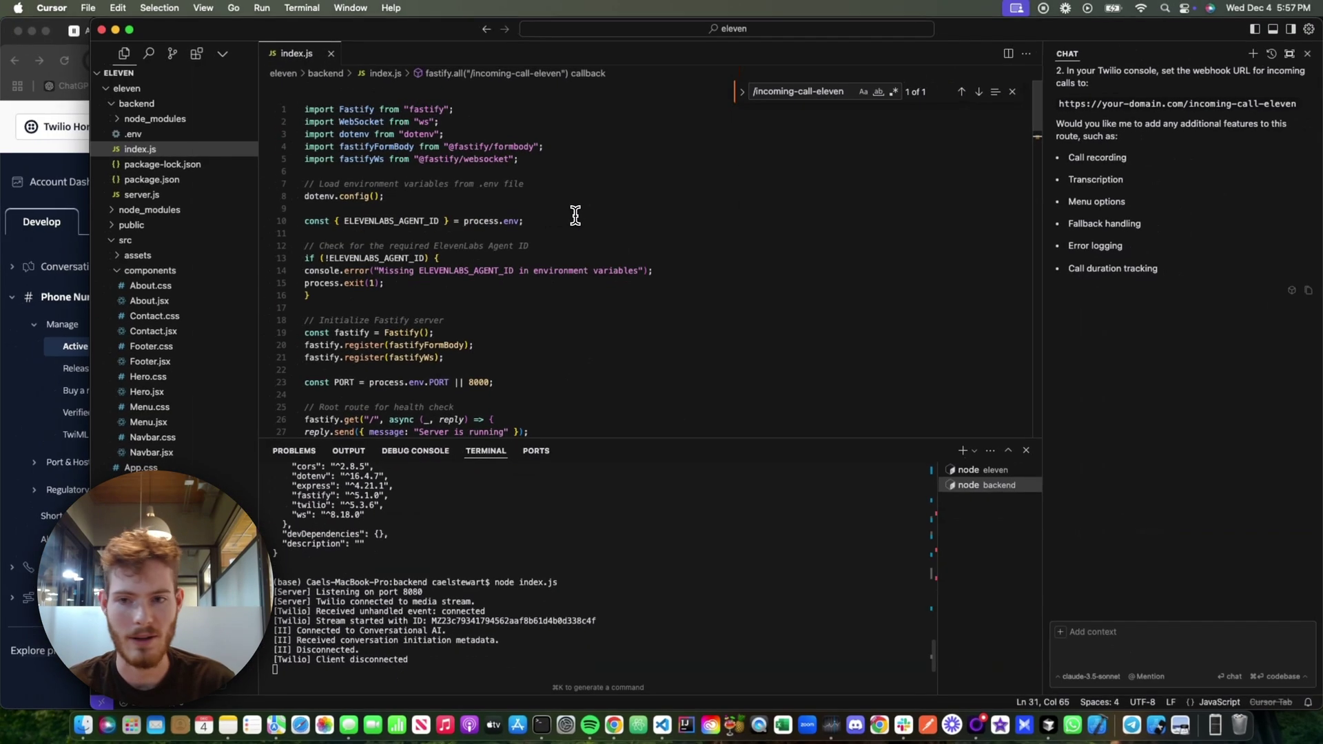
{"action": "scroll", "coordinate": [693, 227], "scroll_direction": "down", "scroll_amount": 10}
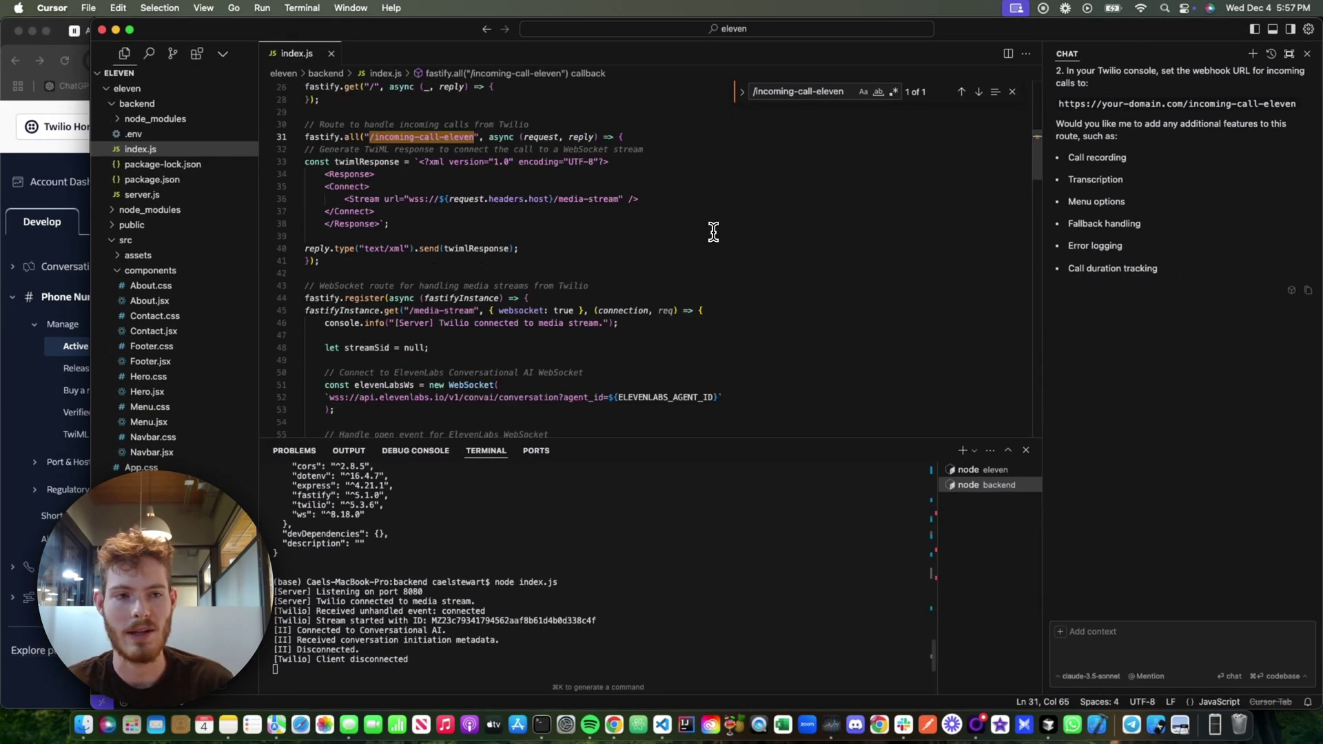
{"action": "left_click_drag", "start_coordinate": [716, 226], "coordinate": [607, 224]}
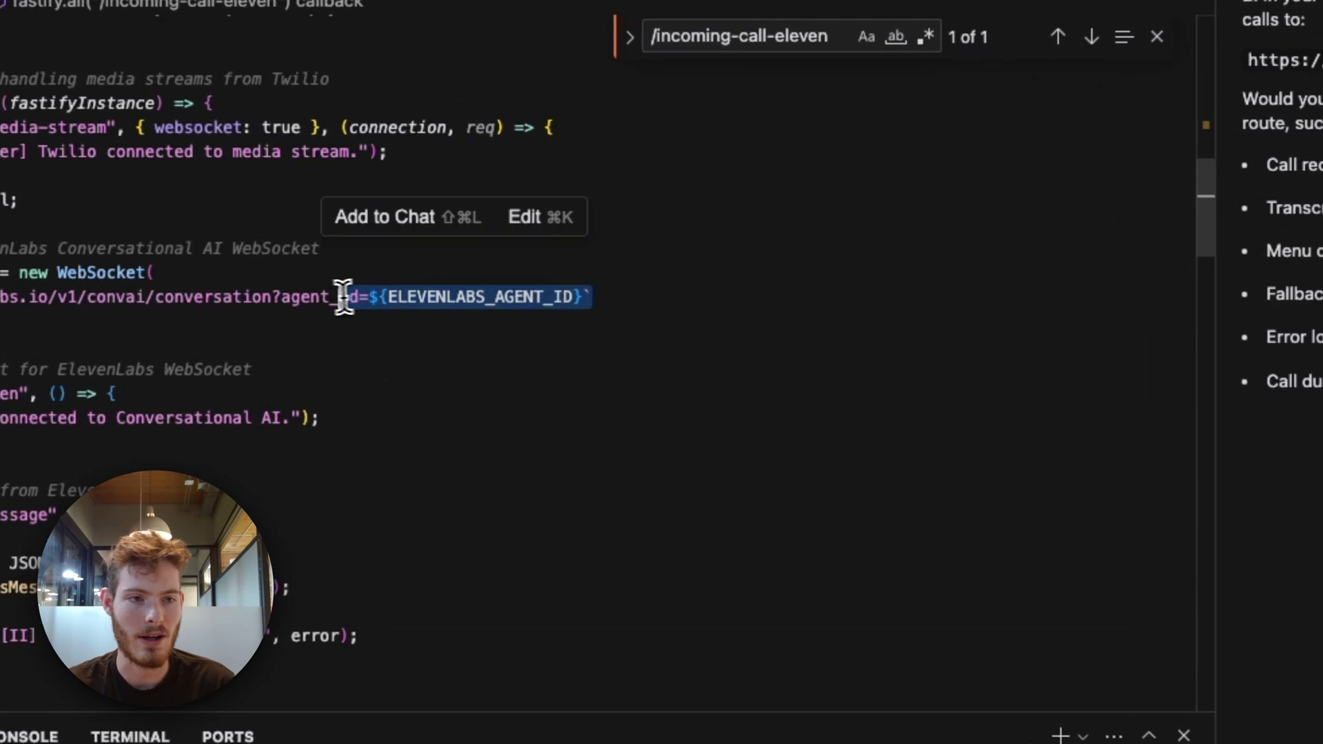
{"action": "left_click", "coordinate": [751, 210]}
{"action": "scroll", "coordinate": [645, 224], "scroll_direction": "down", "scroll_amount": 5}
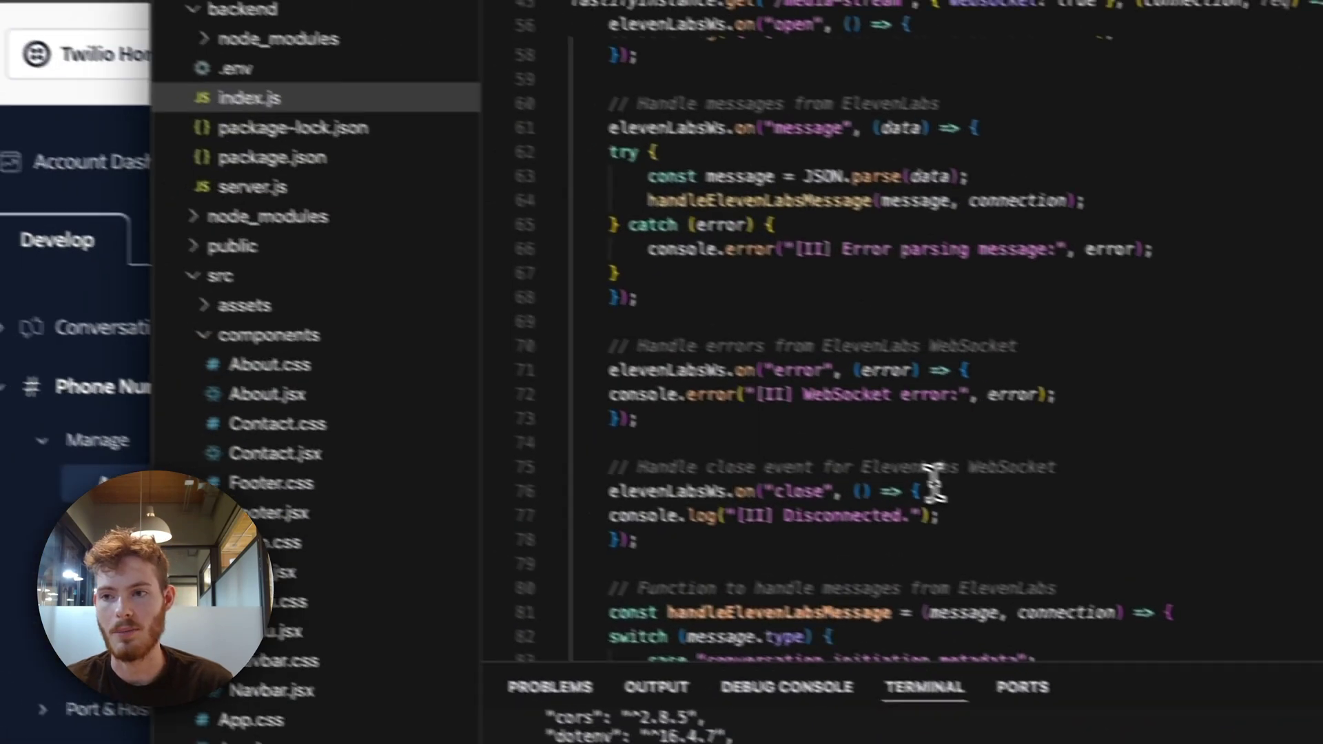
{"action": "left_click", "coordinate": [151, 304]}
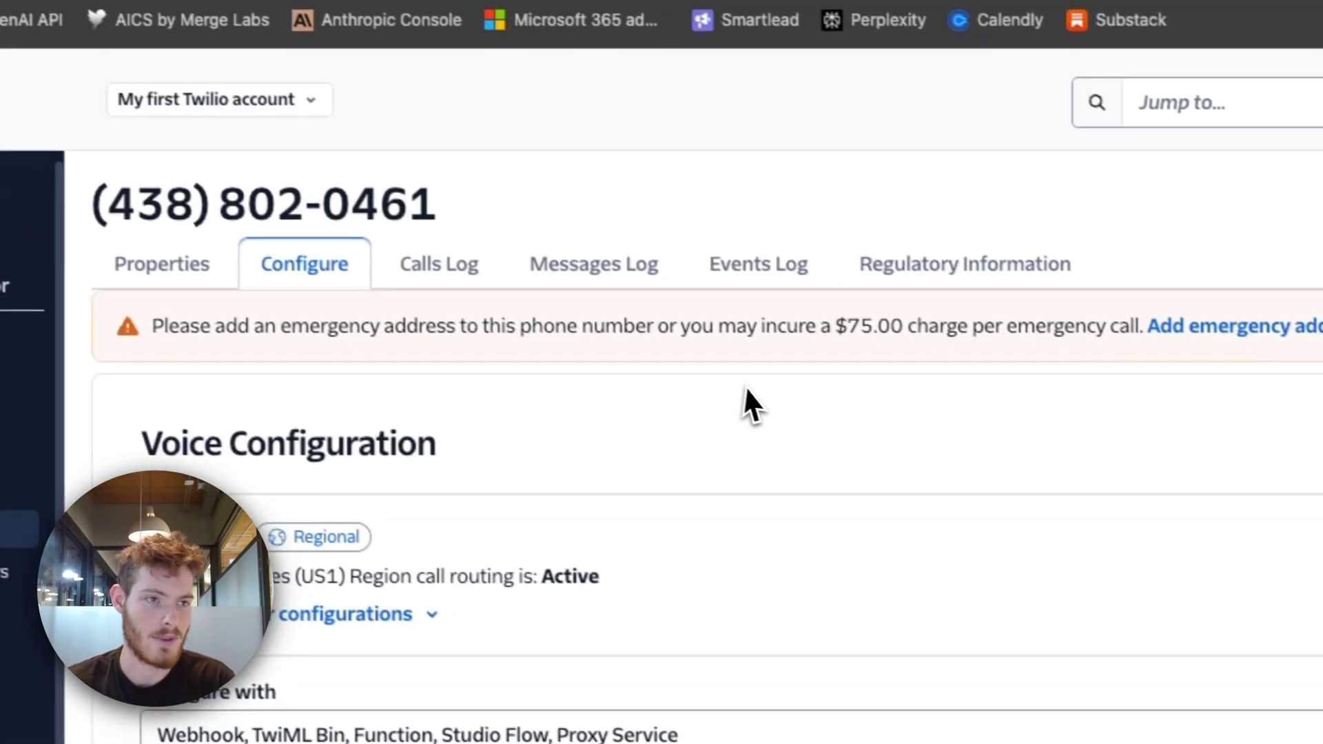